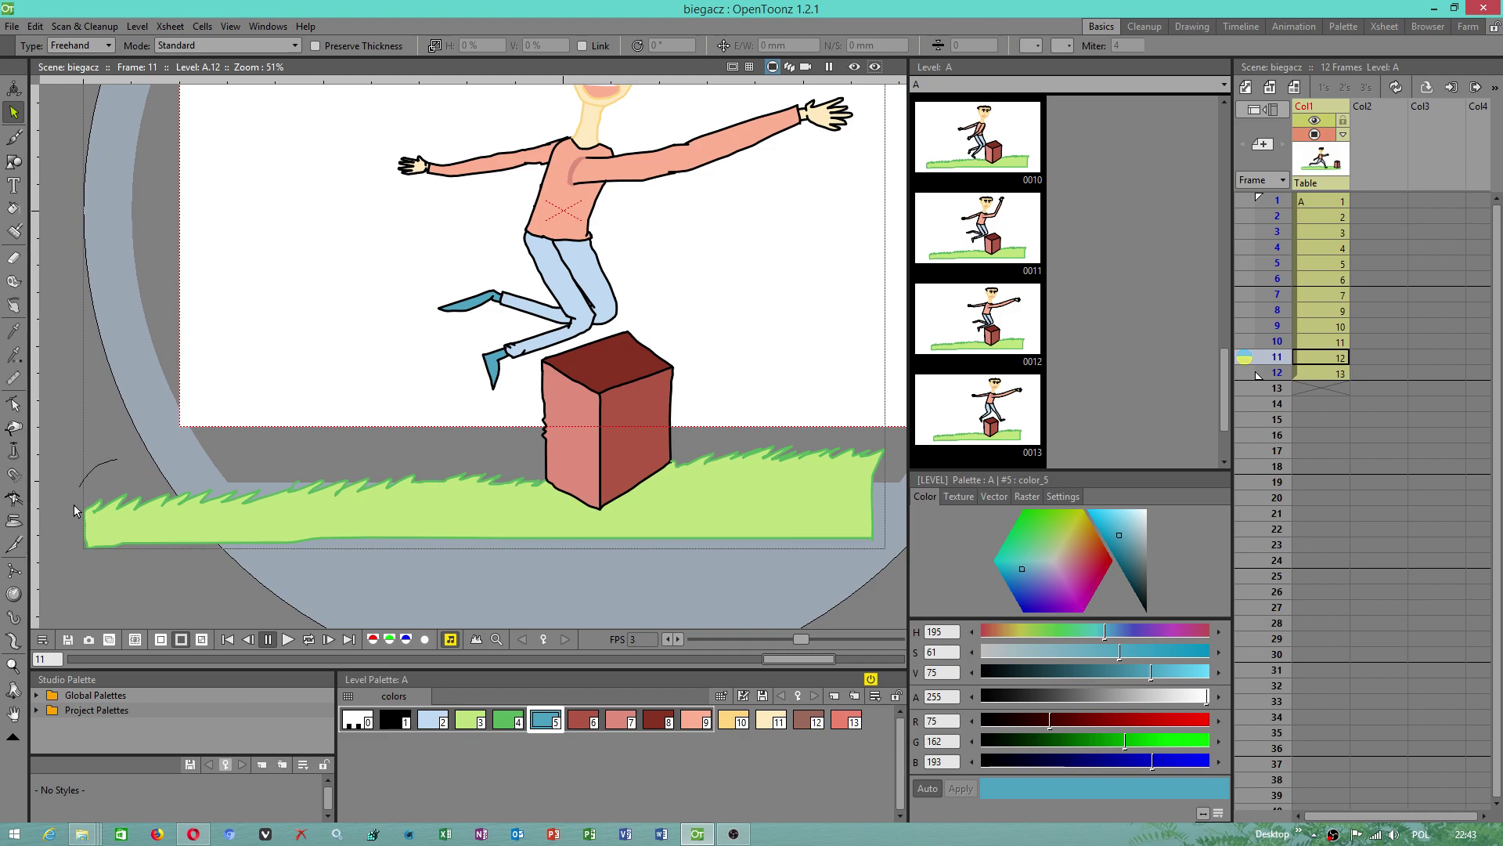
# Lasso the block and the grass strip in frame 11 and copy them
pyautogui.moveTo(903, 427)
pyautogui.mouseDown()
pyautogui.moveTo(741, 414)
pyautogui.moveTo(685, 438)
pyautogui.moveTo(692, 367)
pyautogui.moveTo(648, 333)
pyautogui.moveTo(583, 342)
pyautogui.mouseUp()
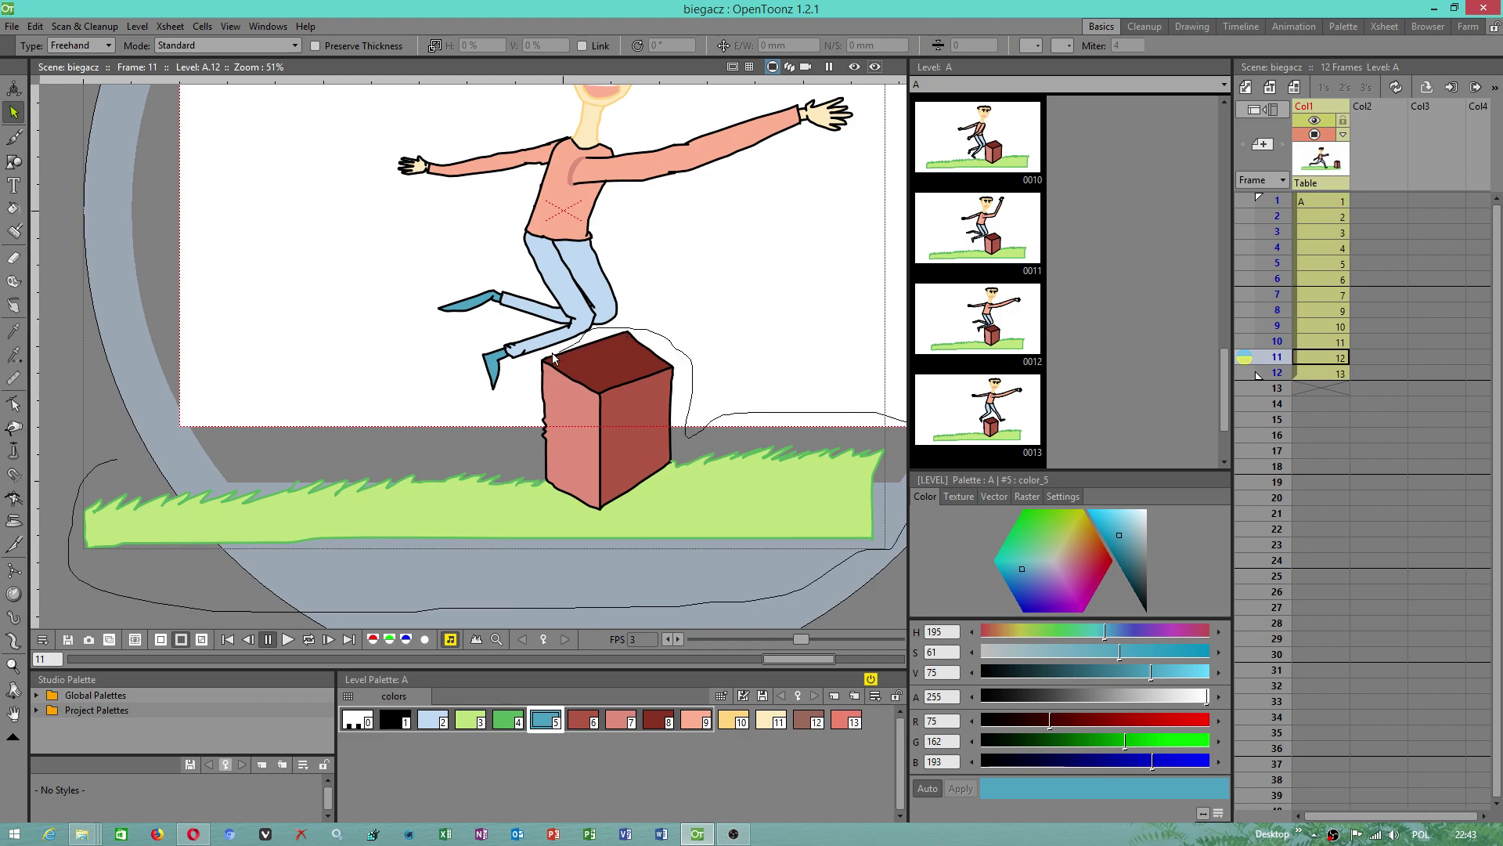
pyautogui.moveTo(501, 426); pyautogui.dragTo(101, 464)
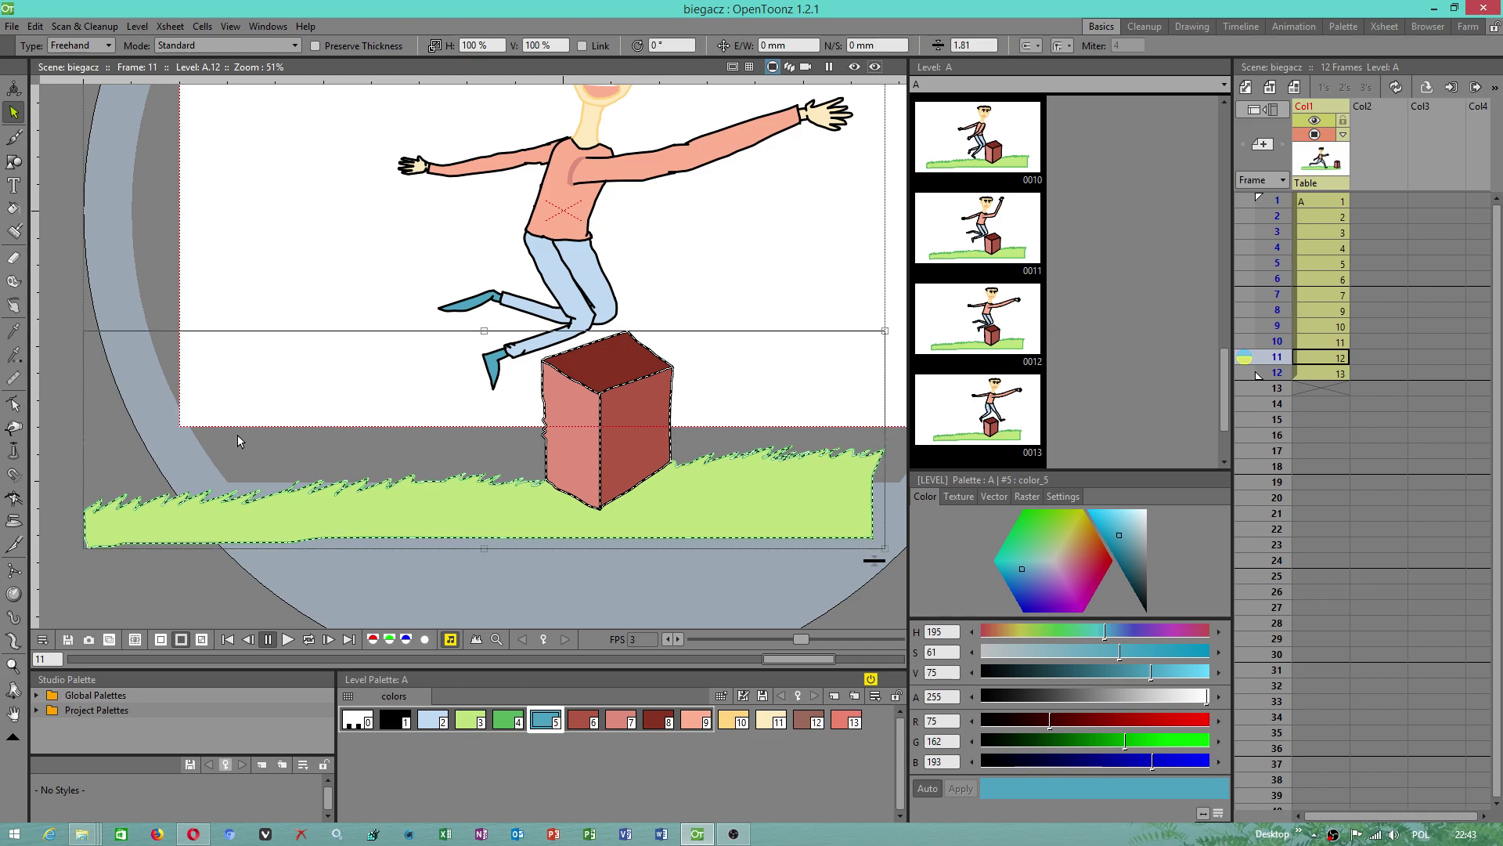
pyautogui.click(35, 26)
pyautogui.click(53, 102)
# Lasso the whole character in frame 12, without the block and grass, and copy it
pyautogui.click(1303, 373)
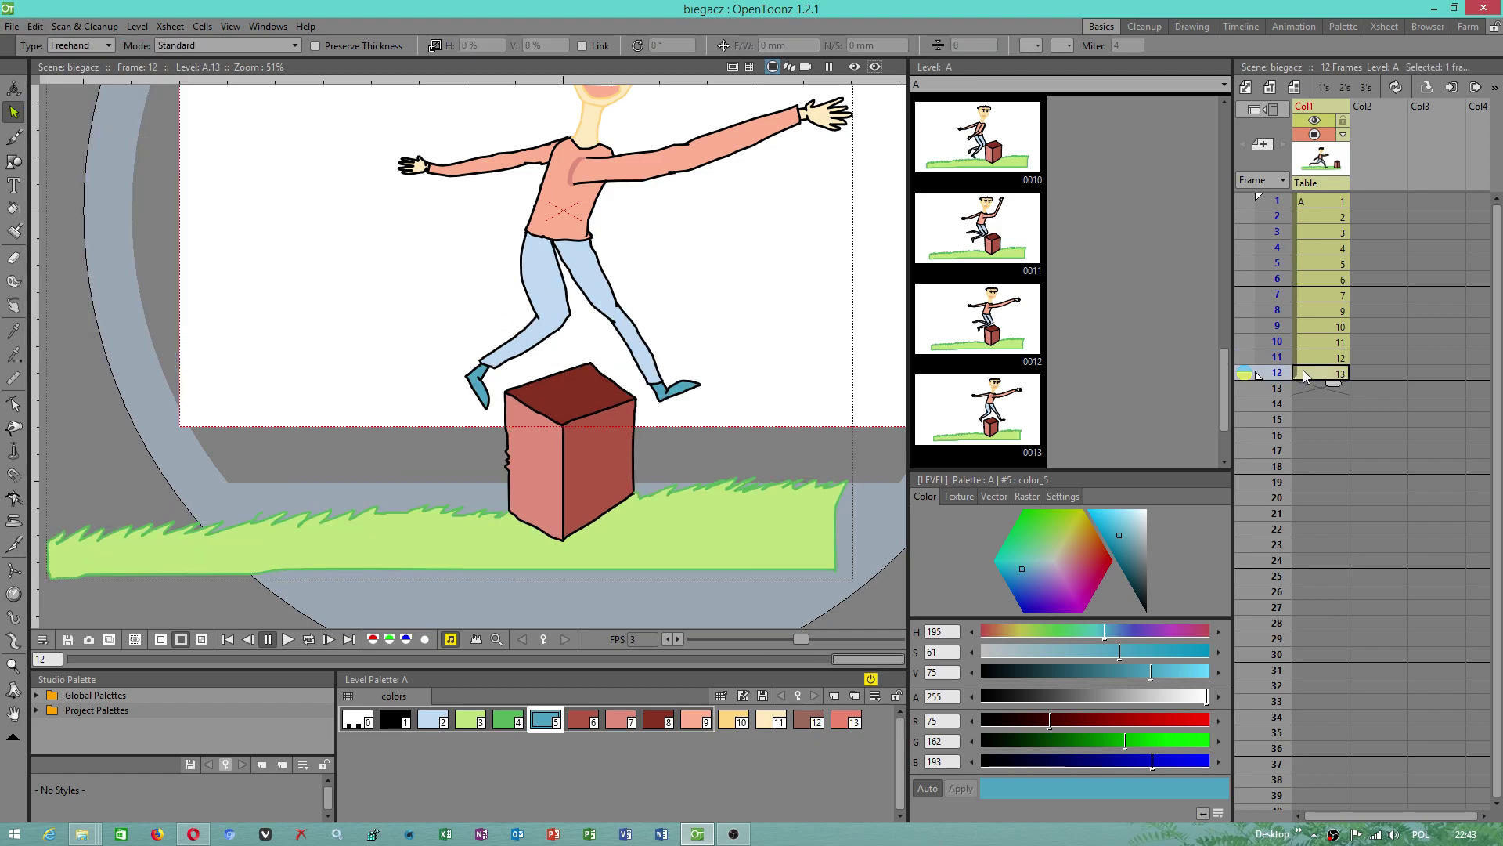
pyautogui.click(1303, 388)
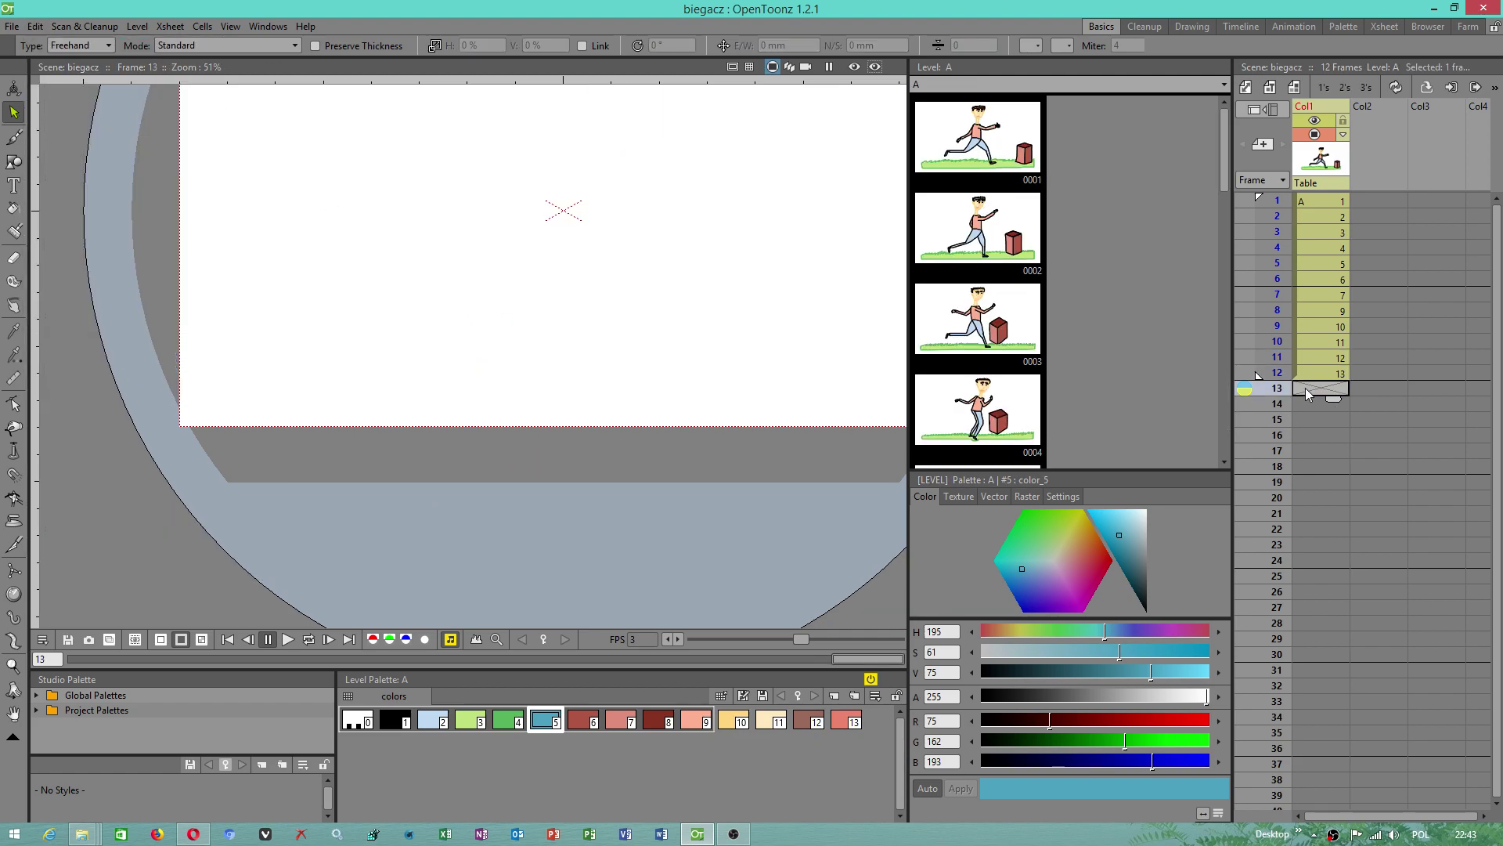
pyautogui.click(1306, 376)
pyautogui.click(1309, 386)
pyautogui.click(1310, 374)
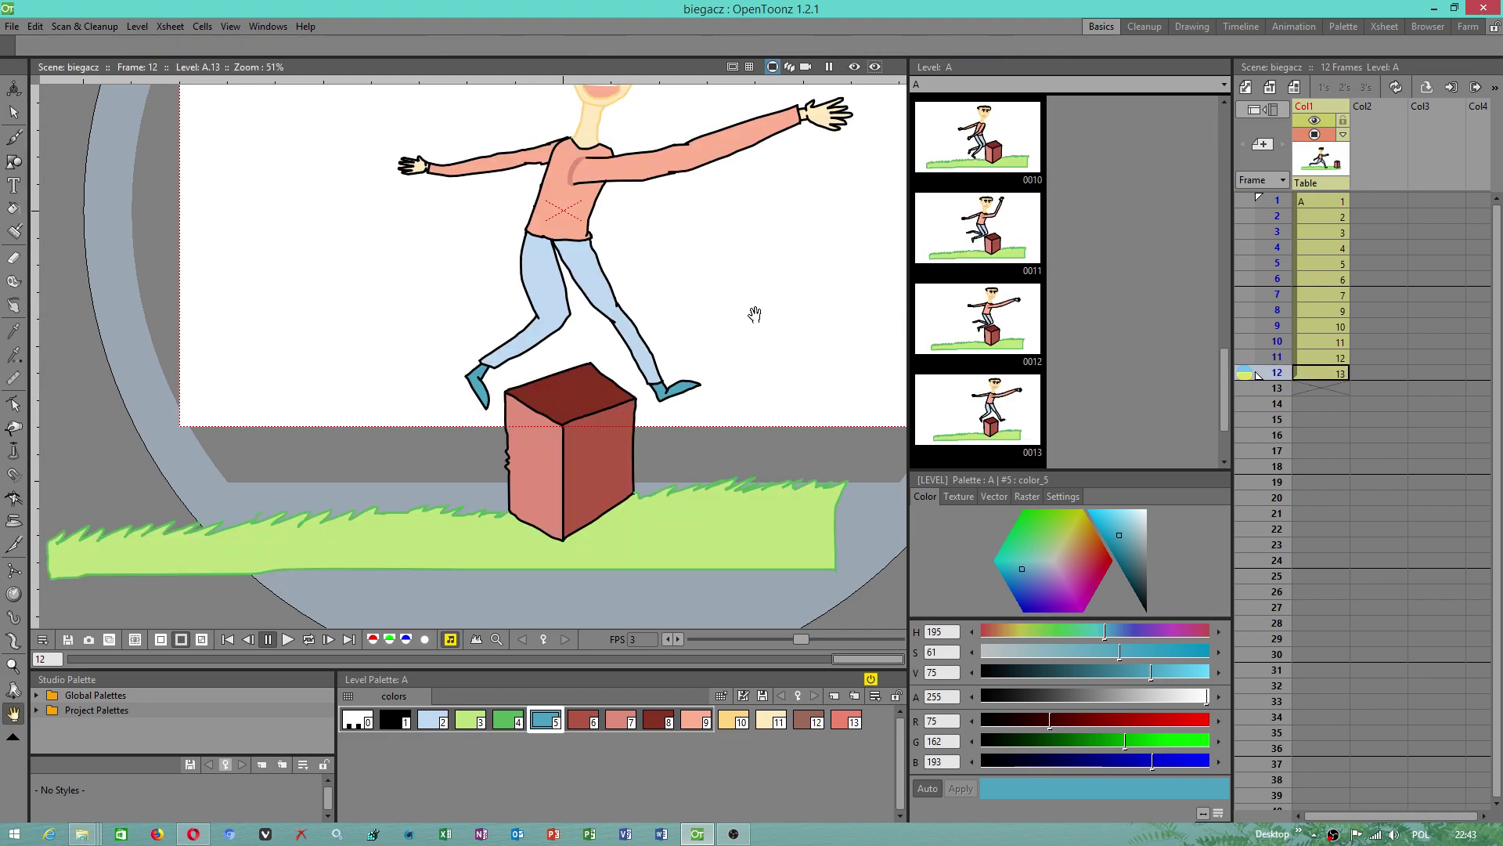
pyautogui.moveTo(755, 312); pyautogui.dragTo(658, 420)
pyautogui.moveTo(647, 505)
pyautogui.mouseDown()
pyautogui.moveTo(567, 527)
pyautogui.moveTo(540, 480)
pyautogui.moveTo(493, 459)
pyautogui.moveTo(414, 480)
pyautogui.moveTo(386, 525)
pyautogui.moveTo(311, 430)
pyautogui.moveTo(287, 277)
pyautogui.moveTo(362, 158)
pyautogui.moveTo(520, 94)
pyautogui.moveTo(659, 127)
pyautogui.moveTo(782, 193)
pyautogui.moveTo(732, 384)
pyautogui.moveTo(643, 509)
pyautogui.mouseUp()
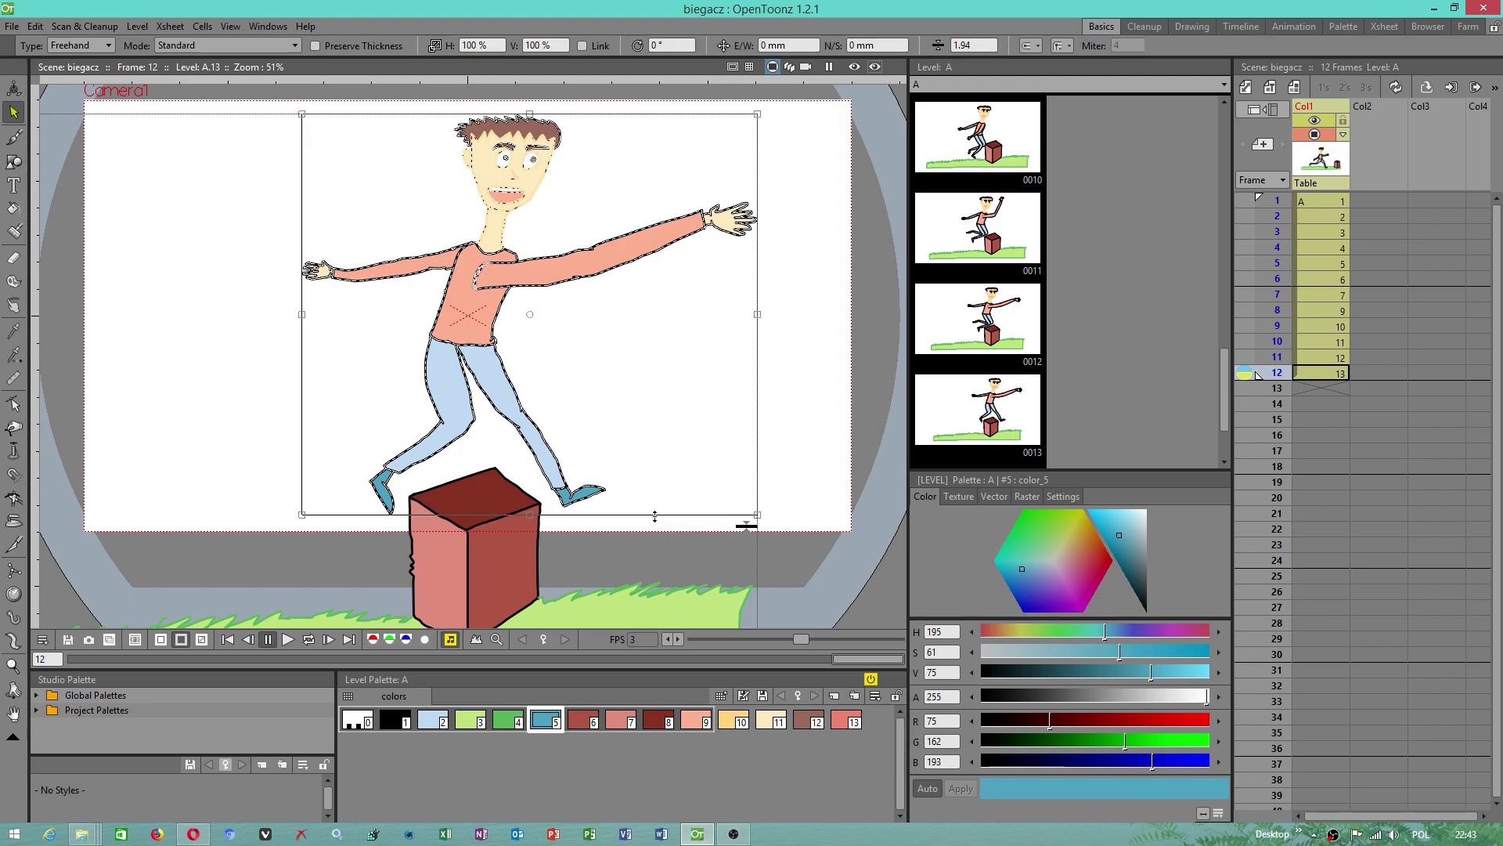
pyautogui.click(35, 25)
pyautogui.click(55, 104)
# Paste the copied character into empty frame 13, checking its position against the onion skin of frame 12
pyautogui.click(1312, 393)
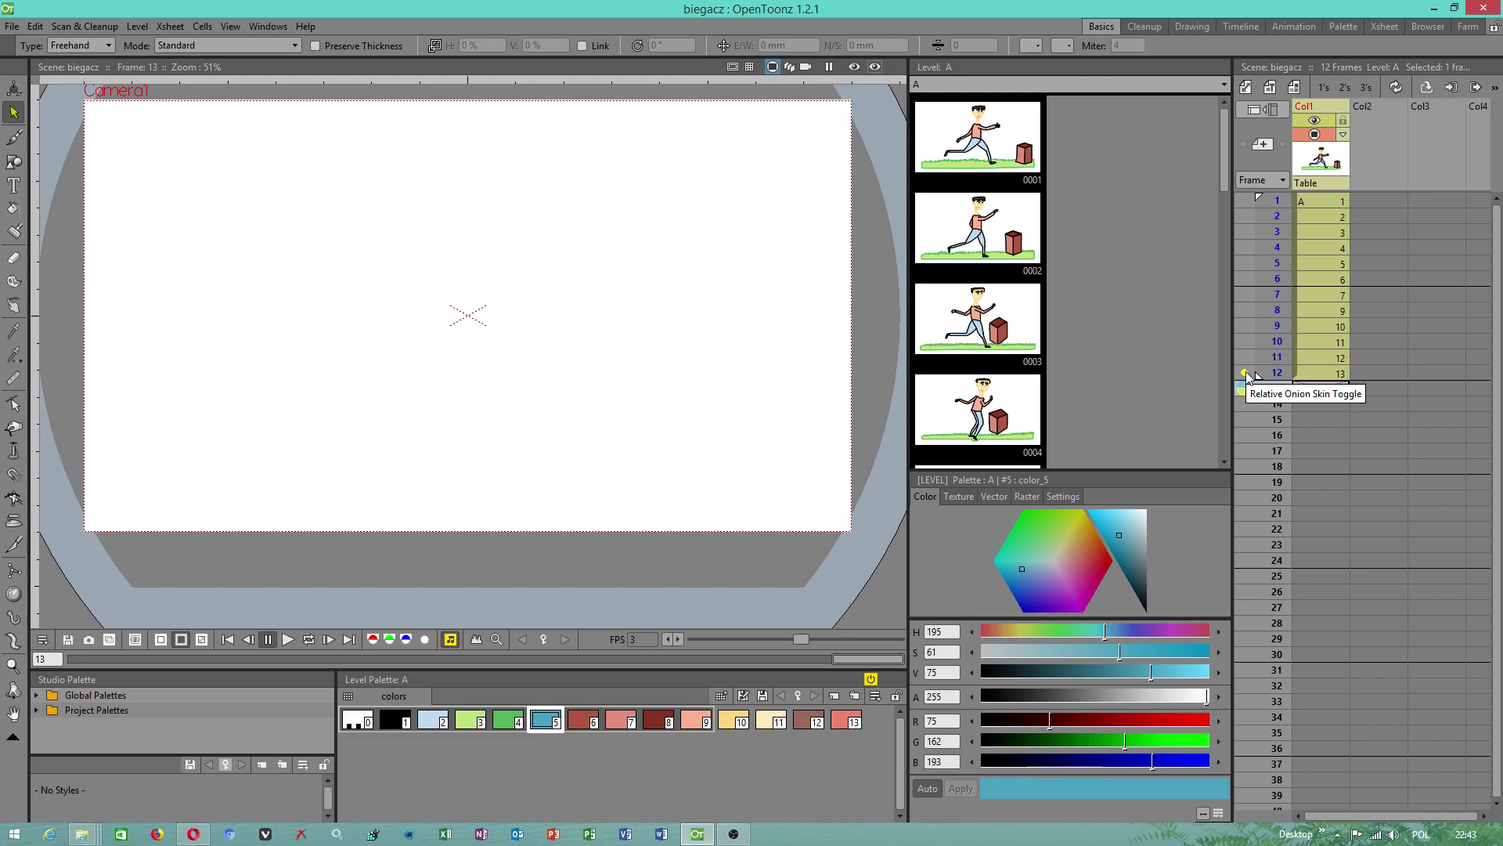
pyautogui.click(1245, 374)
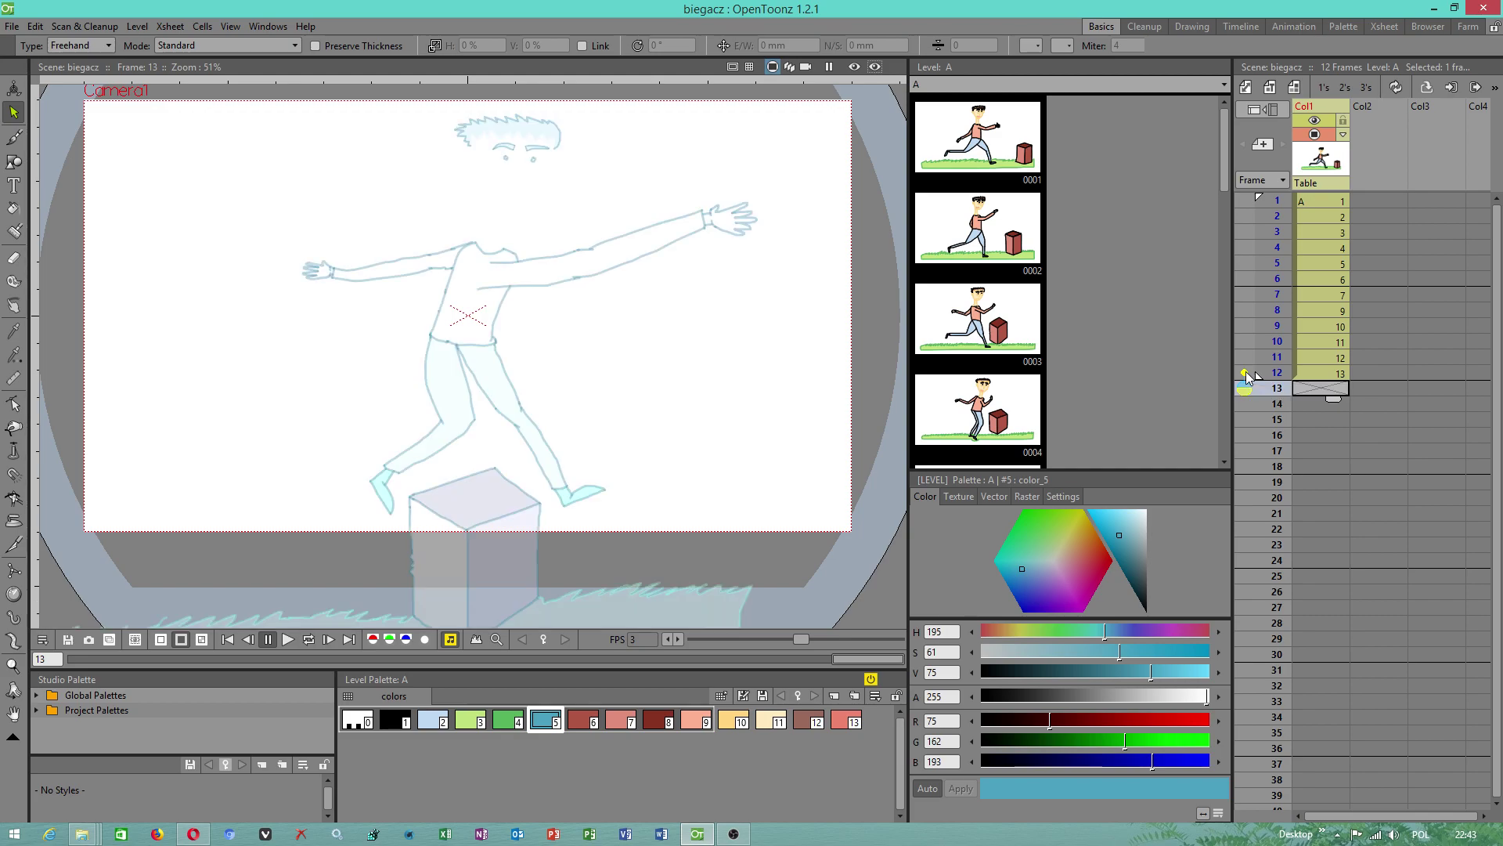
pyautogui.click(35, 26)
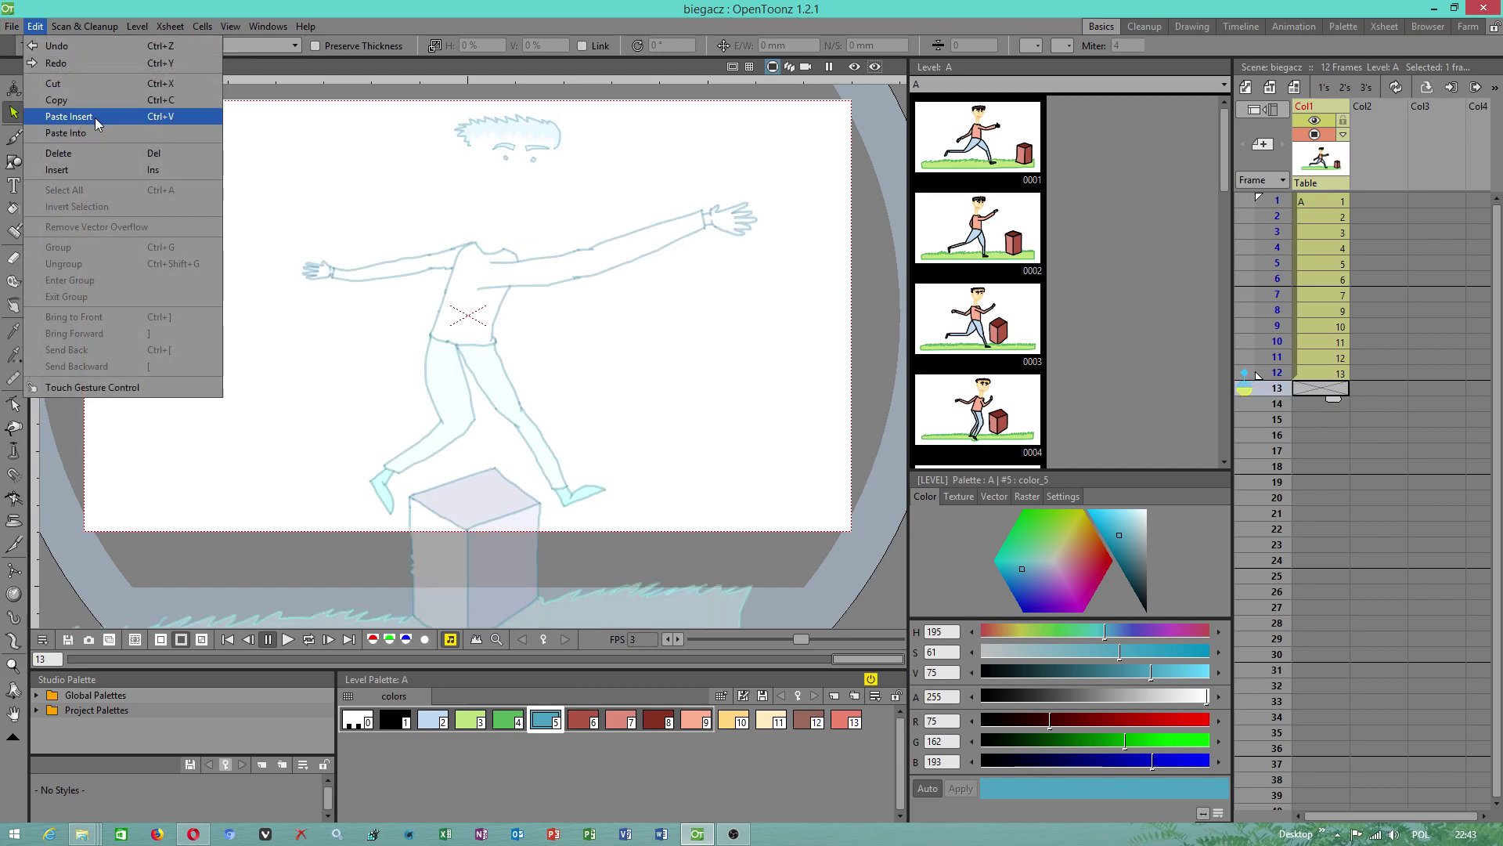
pyautogui.click(68, 117)
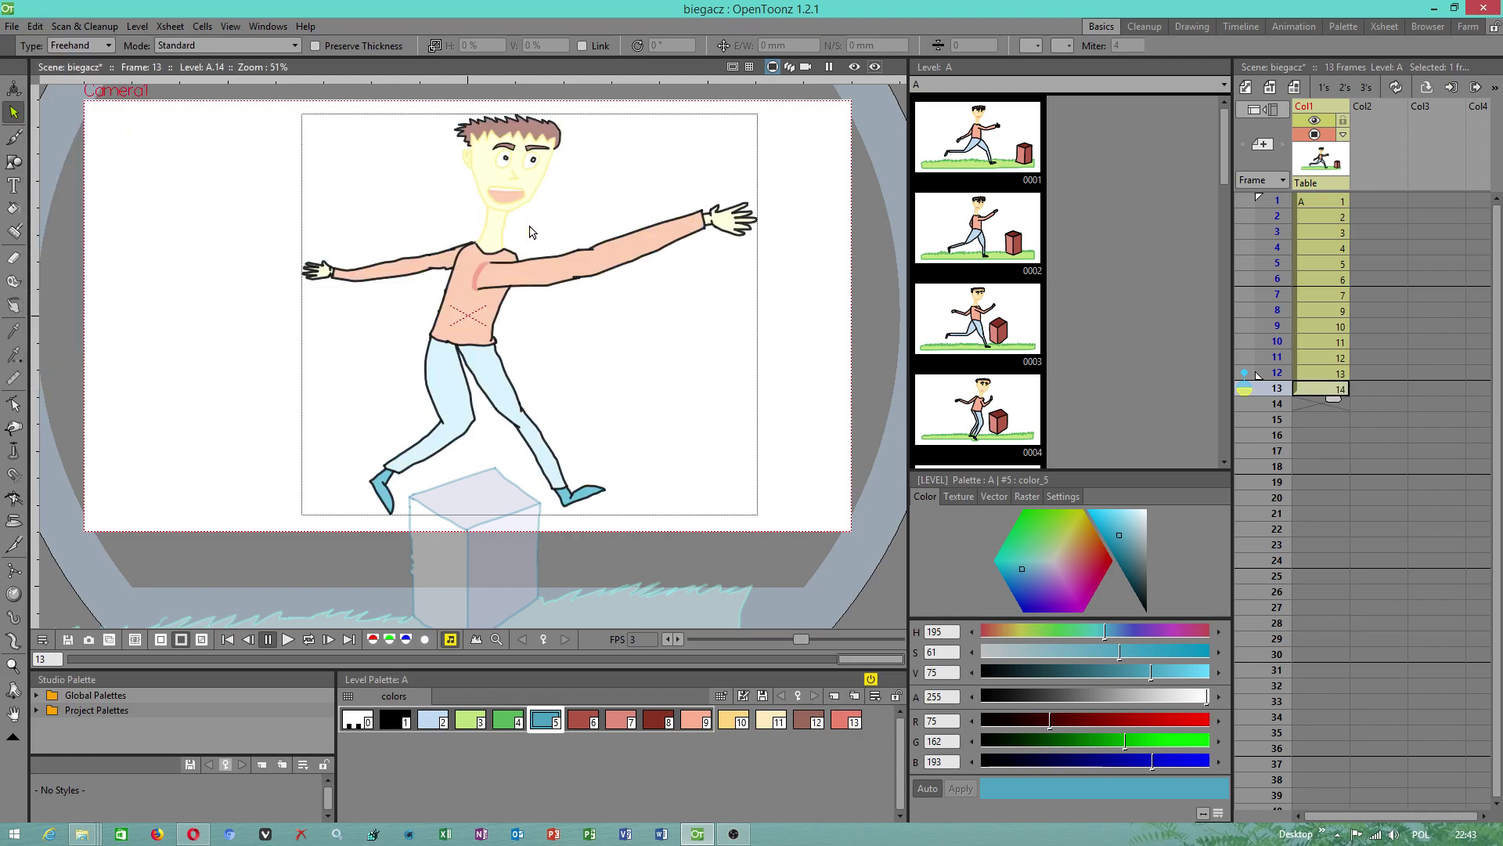
pyautogui.click(1245, 373)
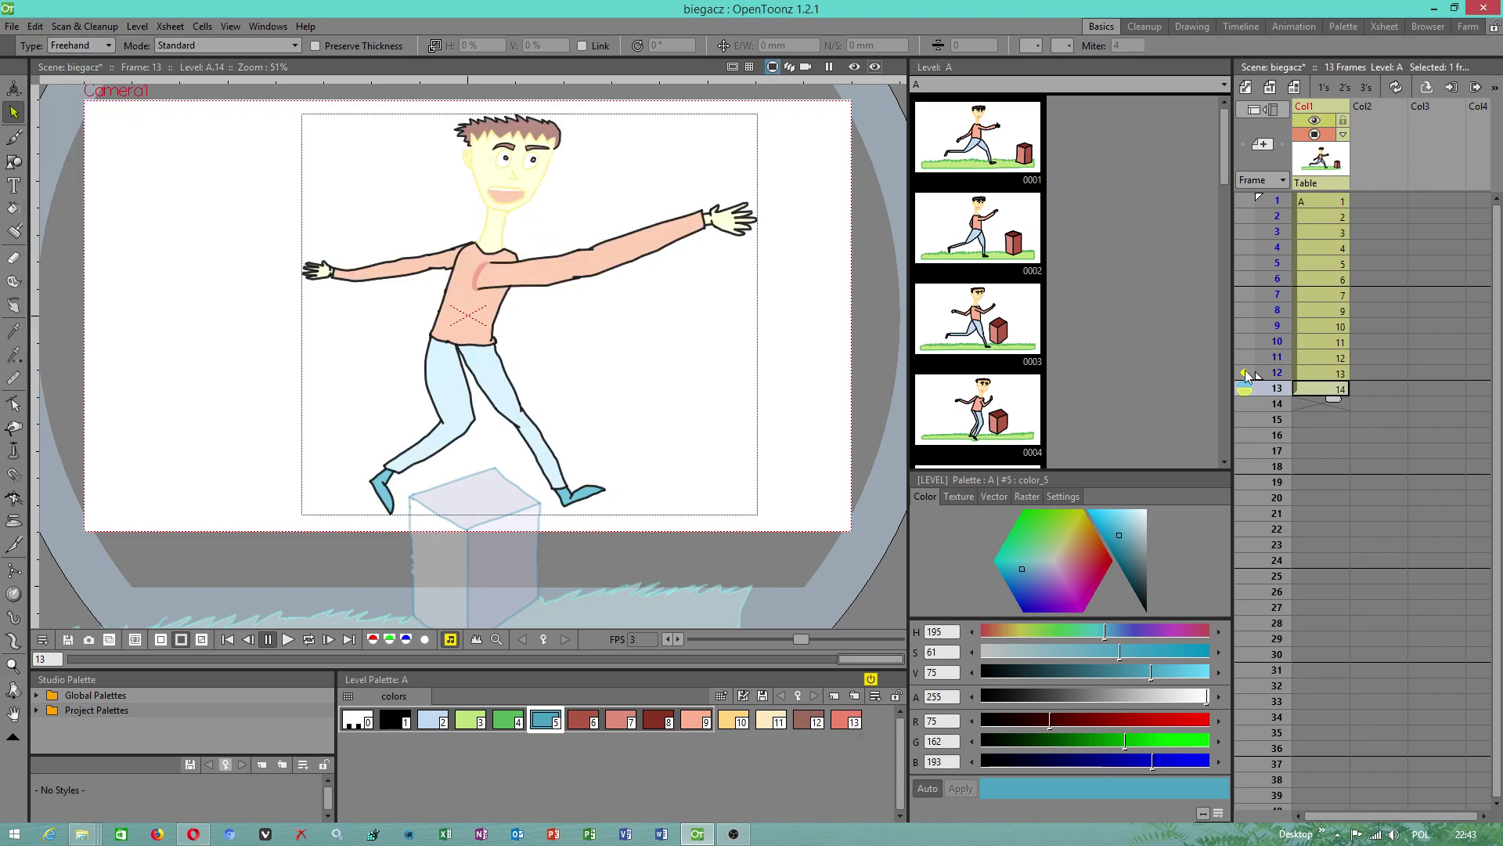
# Lasso the block and the grass strip in frame 12 and copy them
pyautogui.click(1314, 375)
pyautogui.moveTo(724, 520); pyautogui.dragTo(860, 426)
pyautogui.scroll(-2, 695, 243)
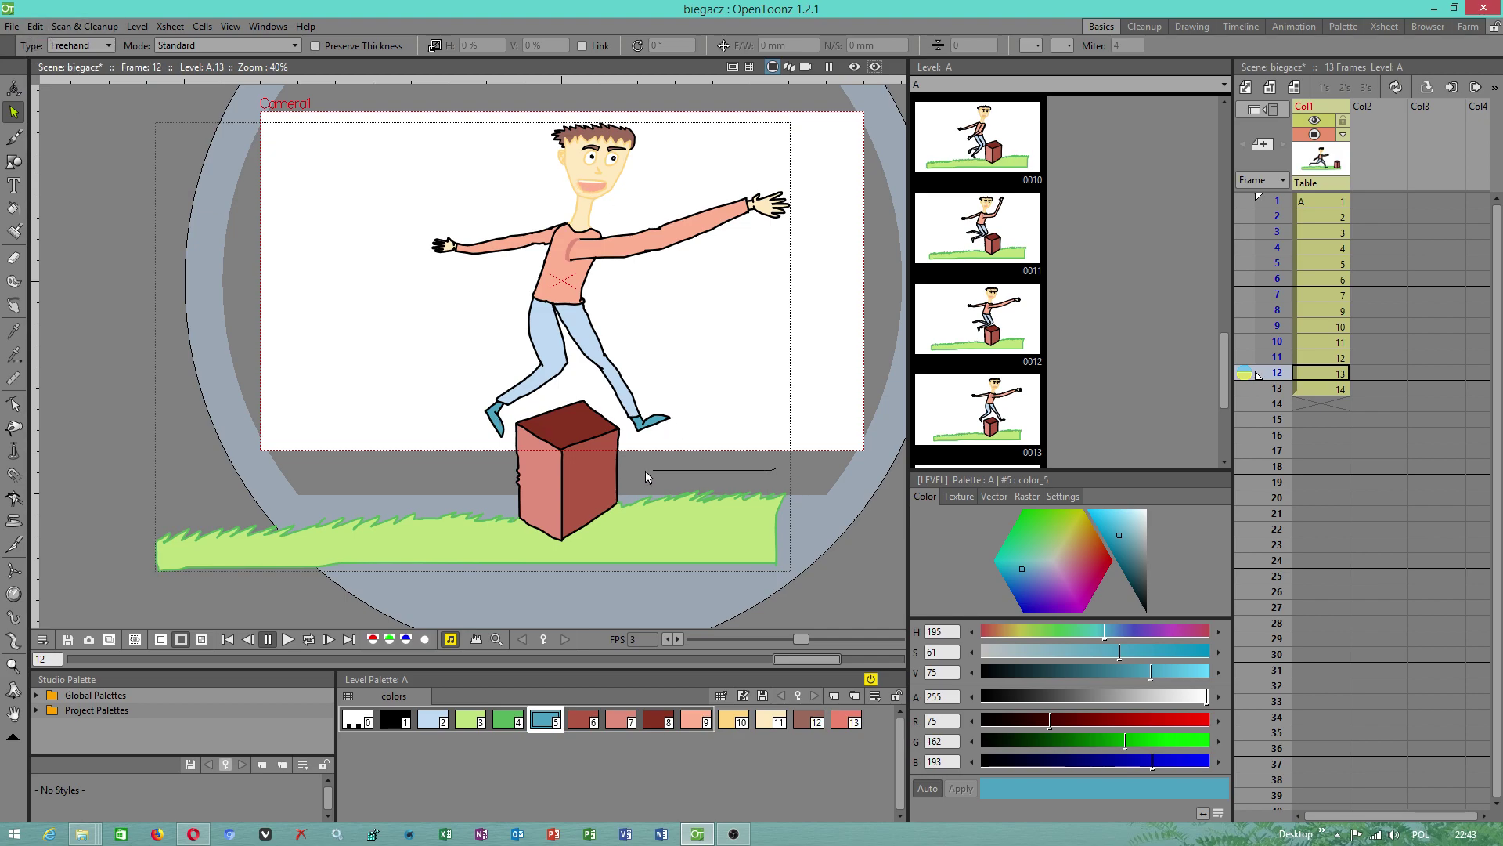
pyautogui.moveTo(633, 446)
pyautogui.mouseDown()
pyautogui.moveTo(591, 396)
pyautogui.moveTo(546, 399)
pyautogui.moveTo(500, 451)
pyautogui.moveTo(273, 489)
pyautogui.moveTo(176, 518)
pyautogui.moveTo(144, 545)
pyautogui.moveTo(269, 614)
pyautogui.moveTo(754, 616)
pyautogui.moveTo(859, 584)
pyautogui.moveTo(769, 466)
pyautogui.mouseUp()
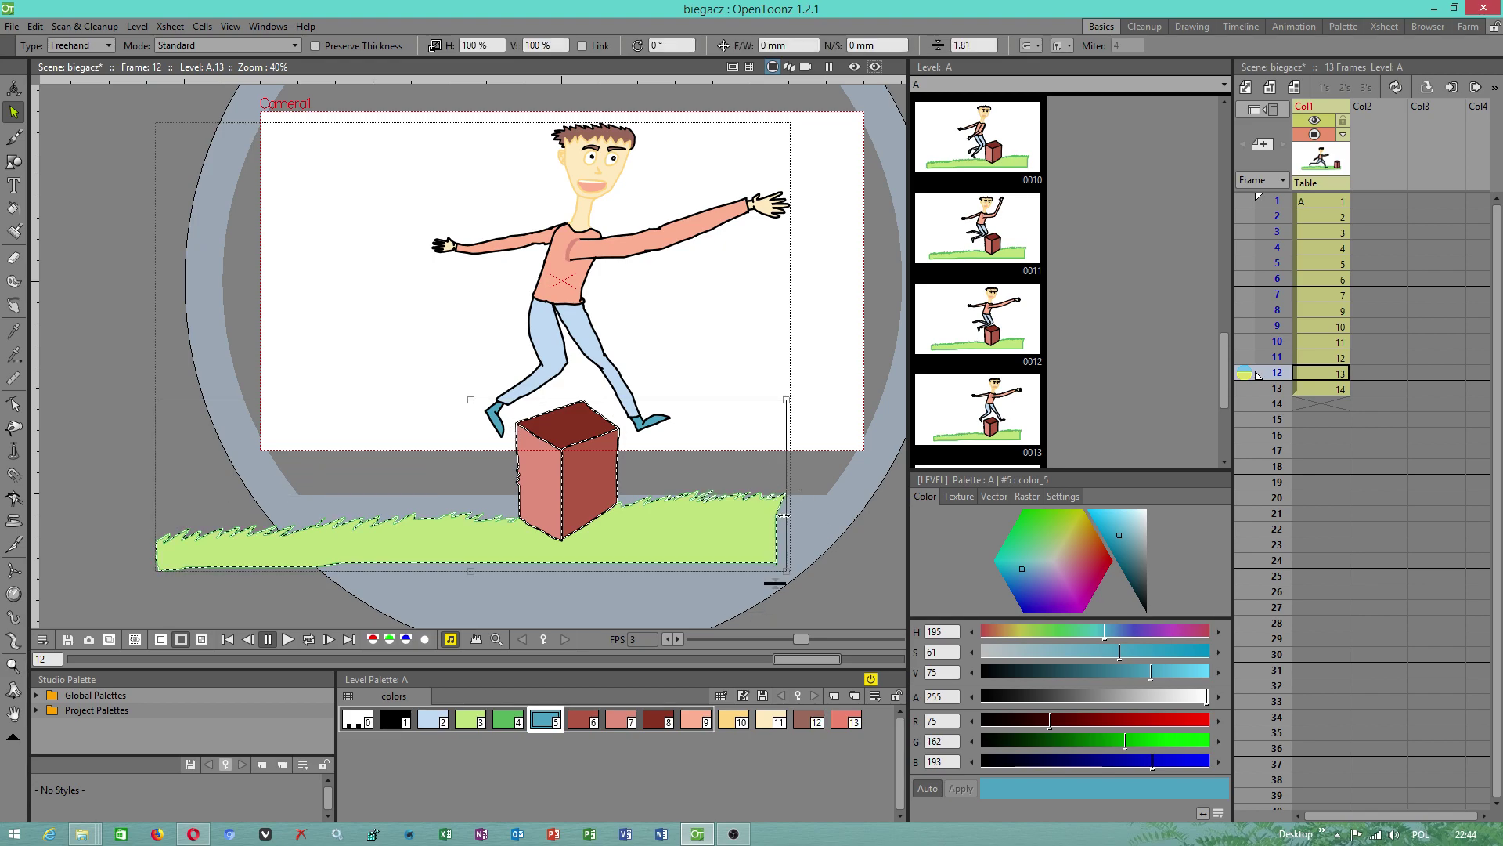
pyautogui.click(35, 25)
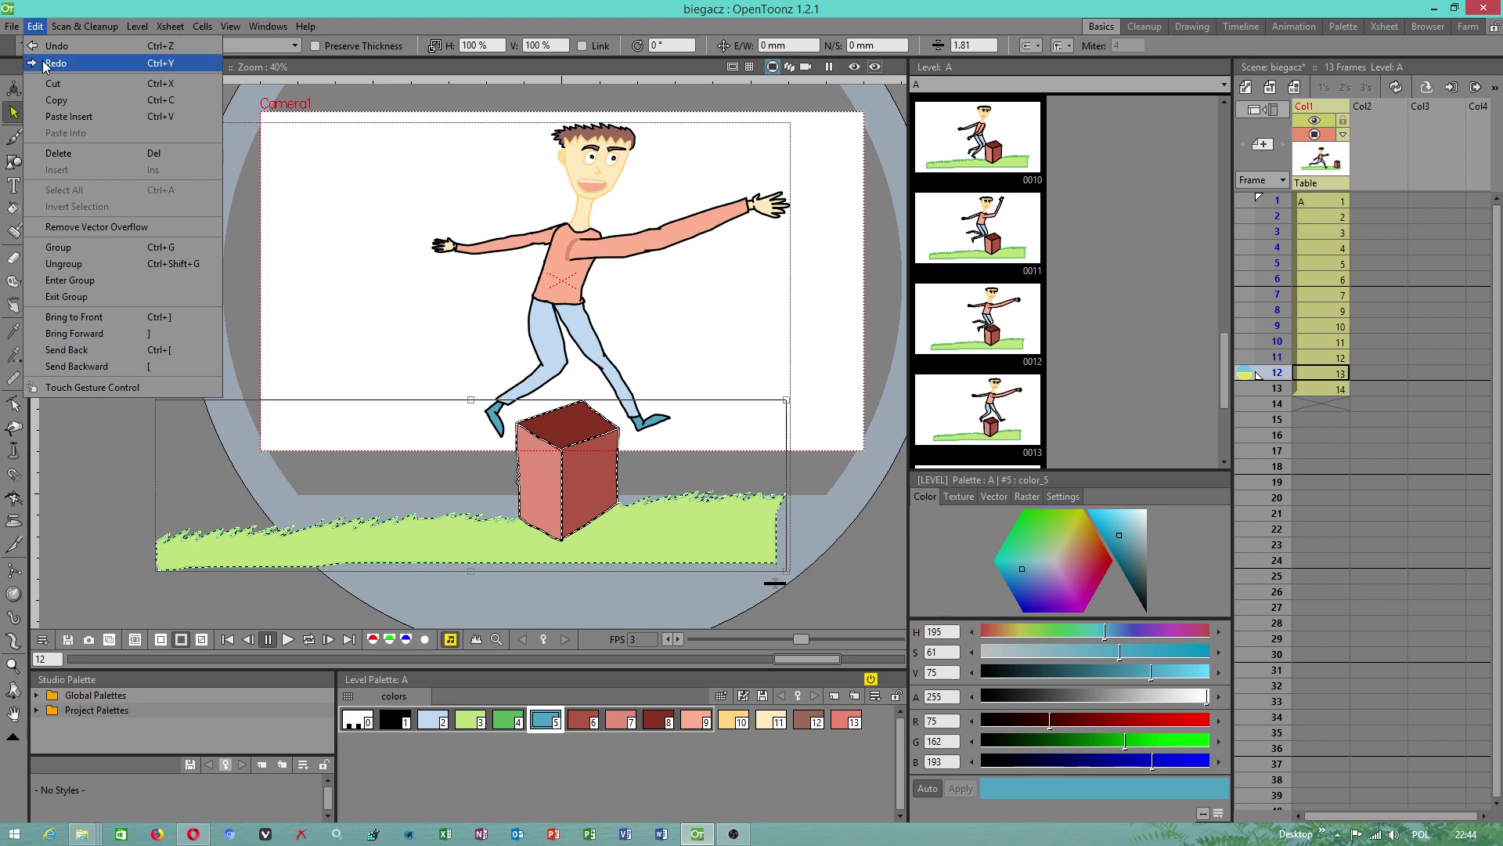
pyautogui.click(59, 103)
# Paste the block and grass into frame 13 and shift them slightly down and left relative to frame 12's onion skin
pyautogui.click(1319, 389)
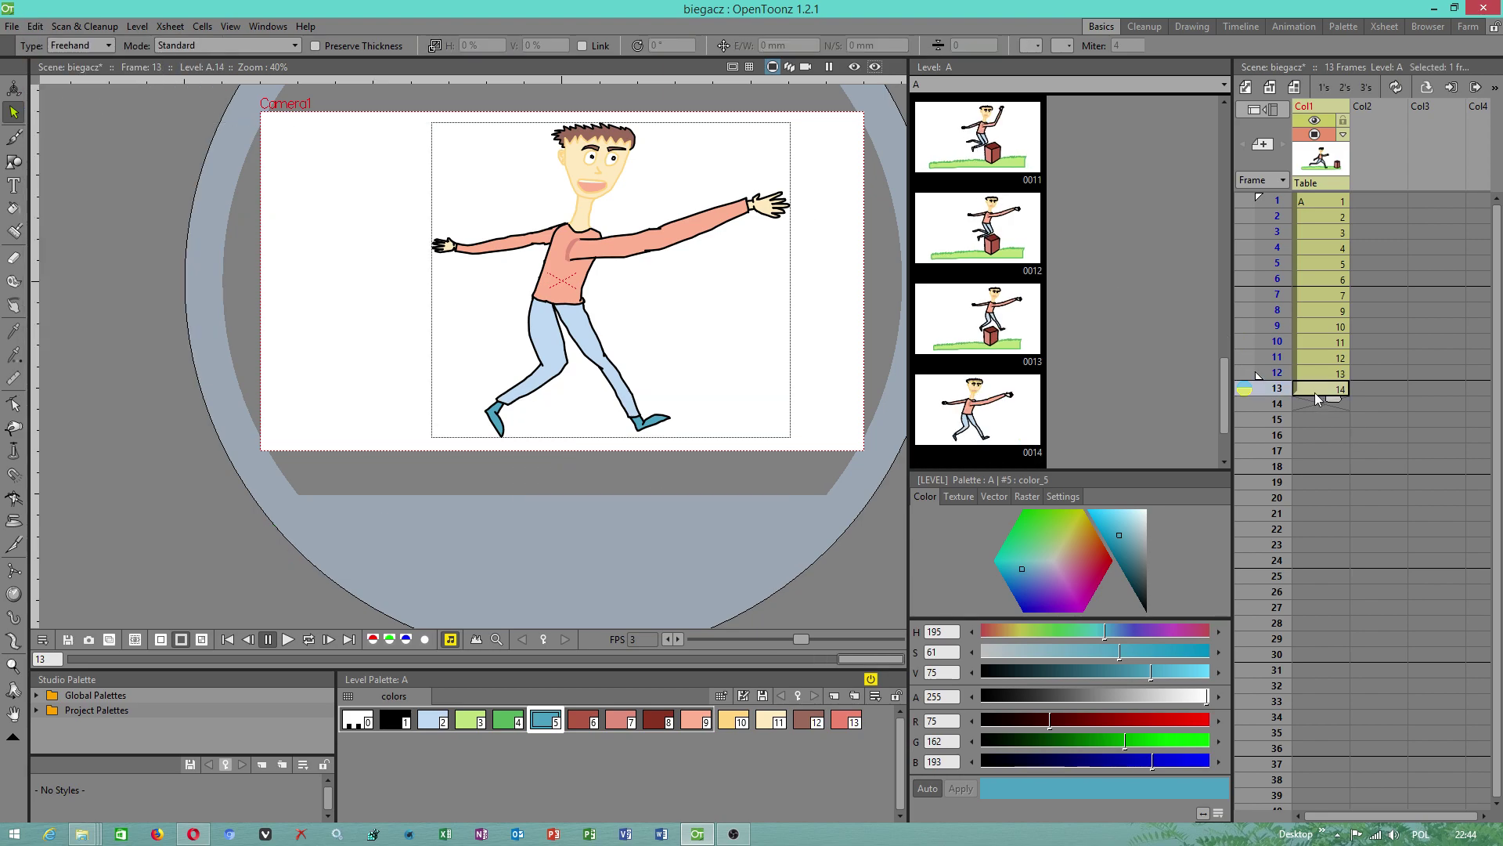
pyautogui.click(1247, 376)
pyautogui.click(35, 25)
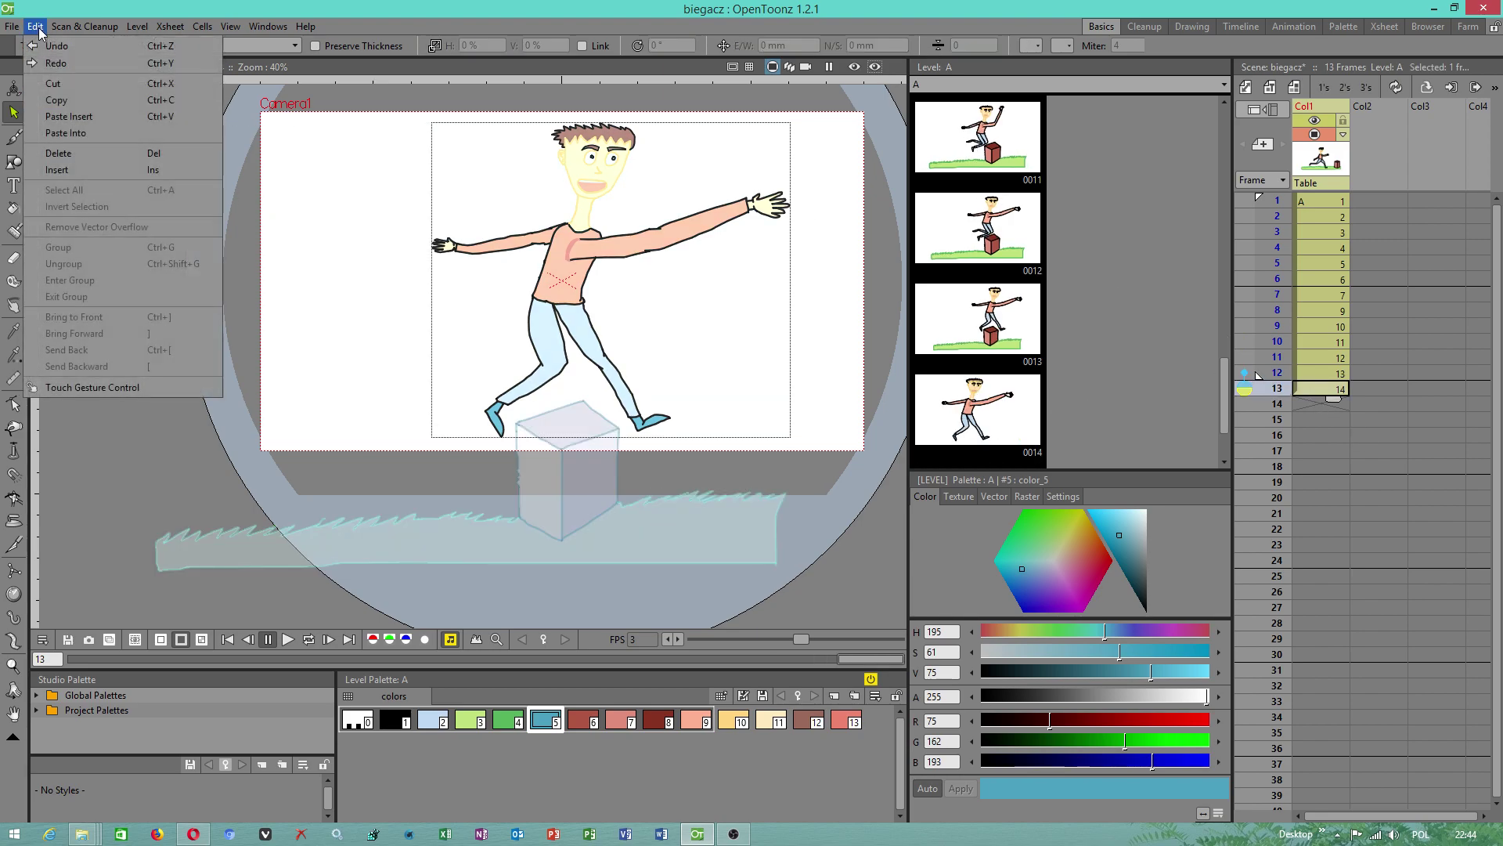
pyautogui.click(82, 117)
pyautogui.moveTo(474, 458)
pyautogui.mouseDown()
pyautogui.moveTo(214, 471)
pyautogui.moveTo(117, 547)
pyautogui.mouseUp()
pyautogui.moveTo(561, 625)
pyautogui.mouseDown()
pyautogui.moveTo(833, 486)
pyautogui.moveTo(624, 462)
pyautogui.moveTo(606, 401)
pyautogui.moveTo(574, 394)
pyautogui.moveTo(514, 419)
pyautogui.moveTo(485, 459)
pyautogui.moveTo(453, 462)
pyautogui.mouseUp()
pyautogui.moveTo(560, 445); pyautogui.dragTo(540, 467)
pyautogui.click(177, 580)
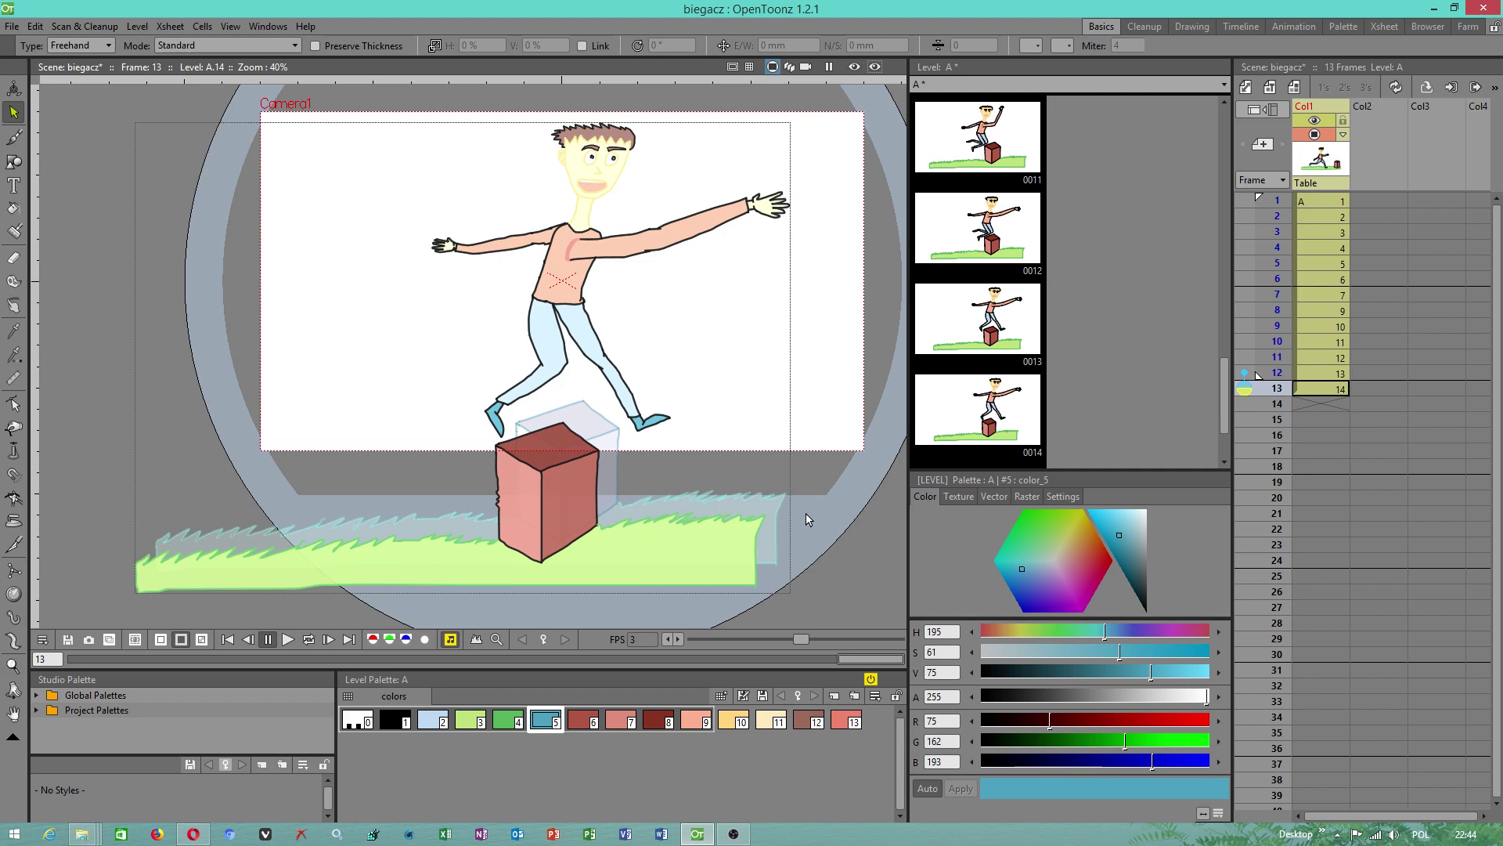
pyautogui.press('space')
pyautogui.moveTo(689, 405); pyautogui.dragTo(637, 409)
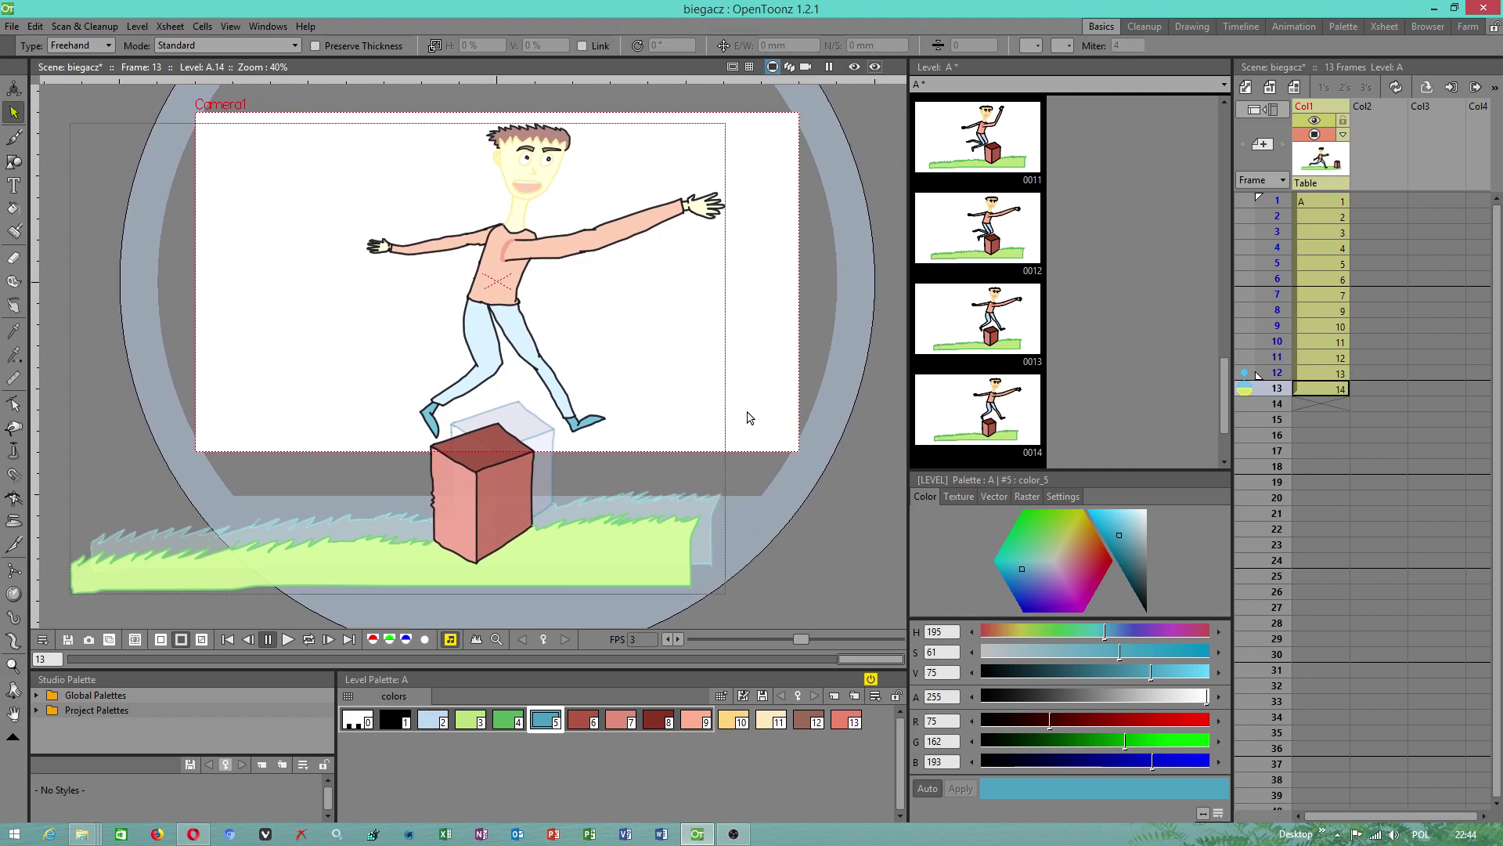
pyautogui.click(1245, 374)
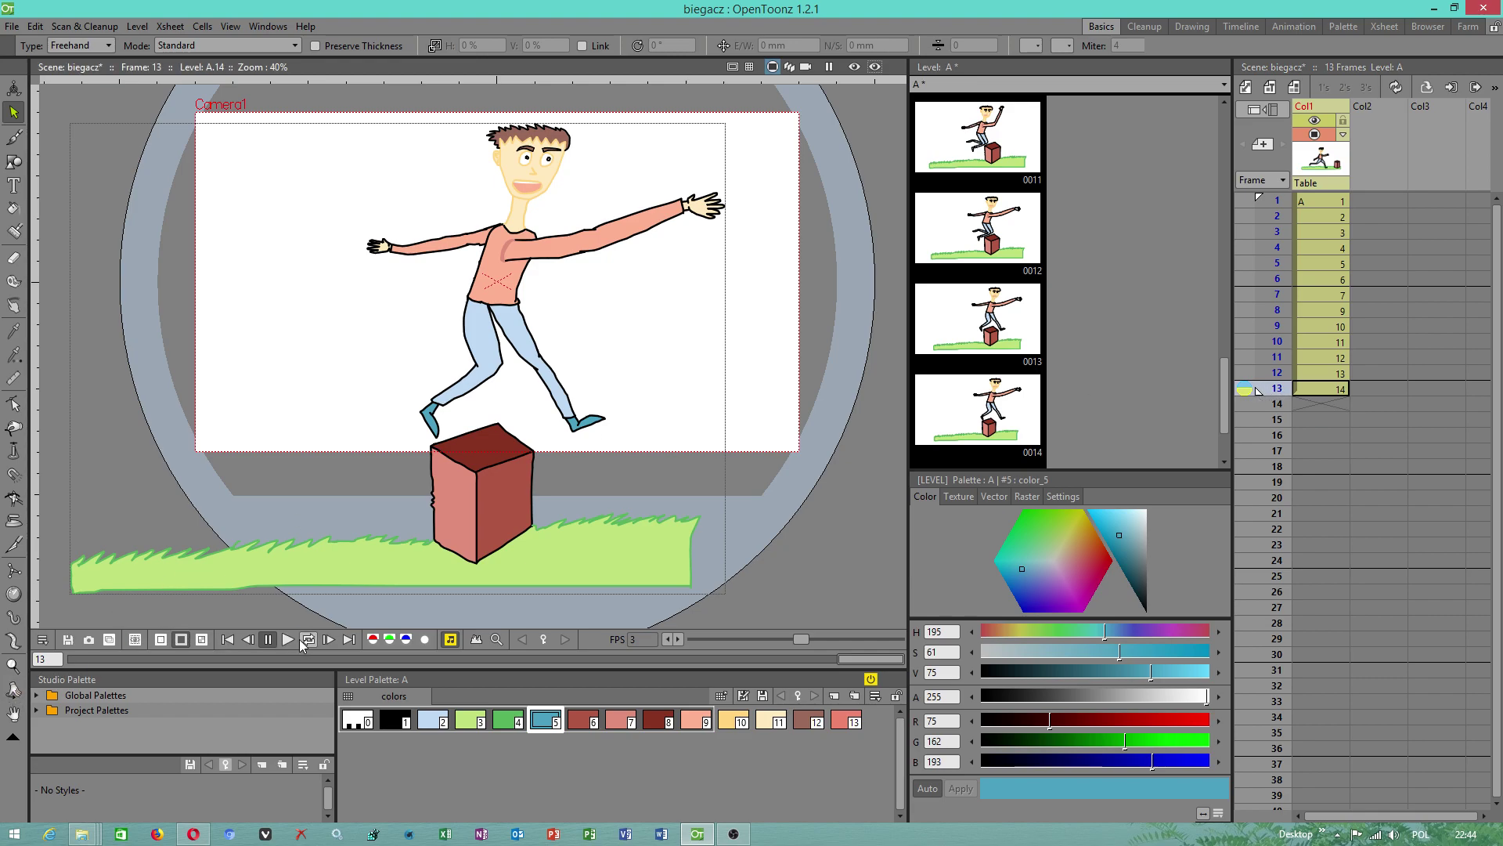
# Play the whole animation in a loop to check the motion, and stop the playback
pyautogui.click(308, 639)
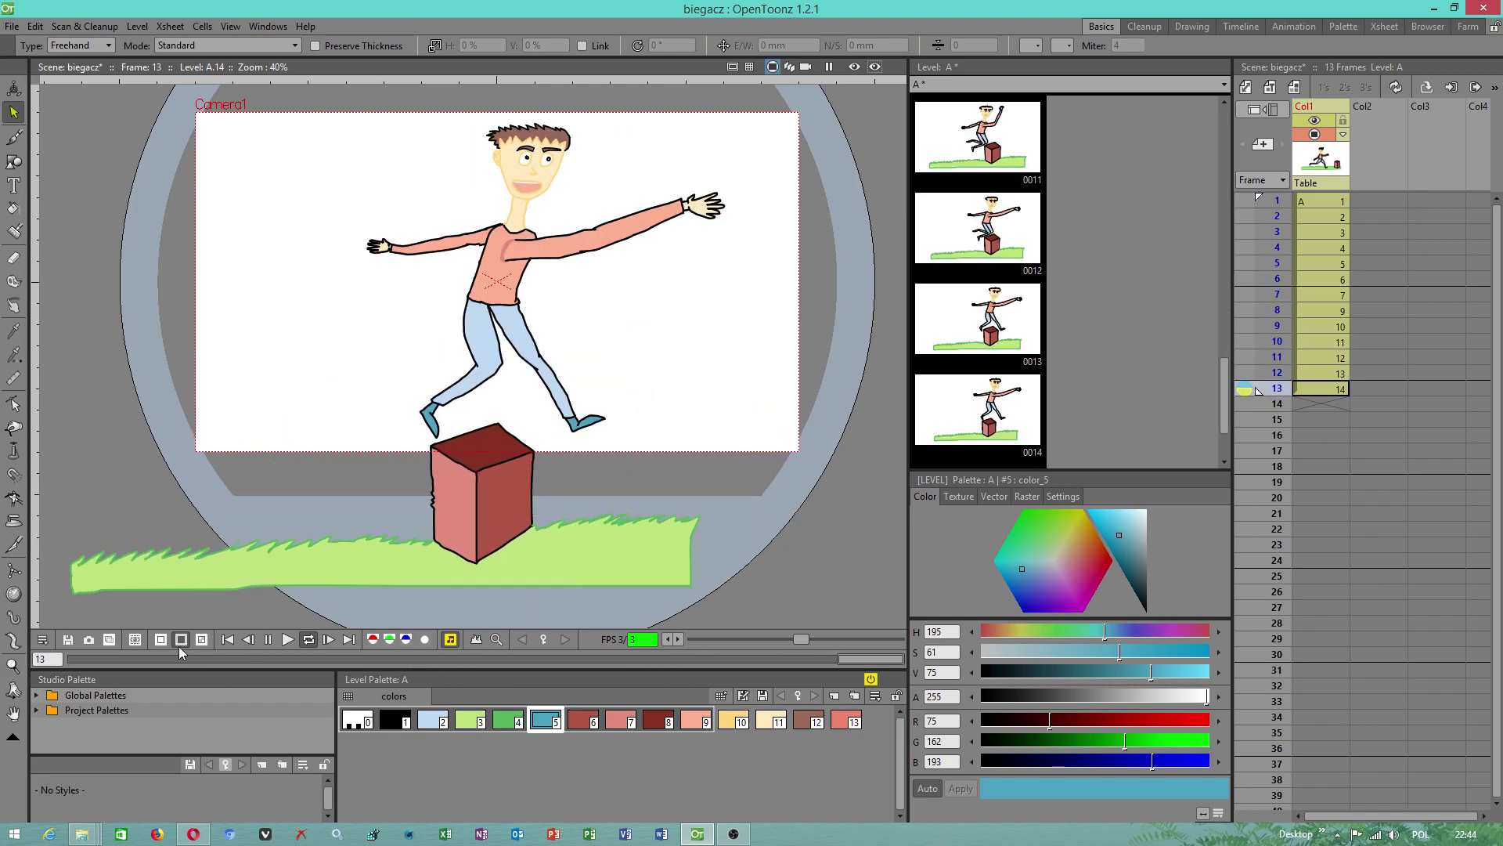
pyautogui.click(268, 640)
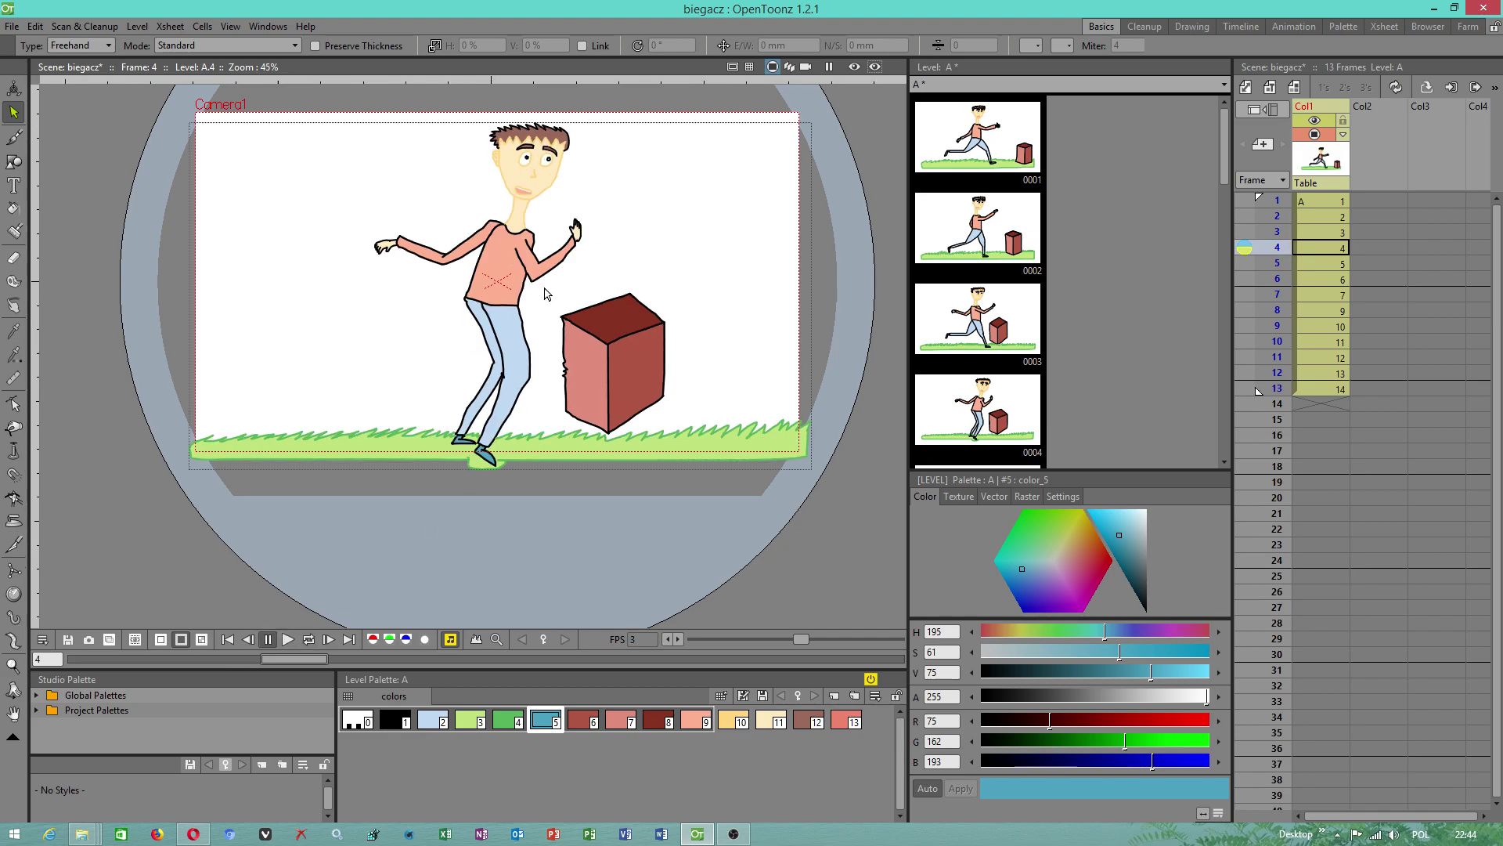
pyautogui.scroll(2, 544, 295)
pyautogui.press('space')
pyautogui.moveTo(621, 285); pyautogui.dragTo(631, 393)
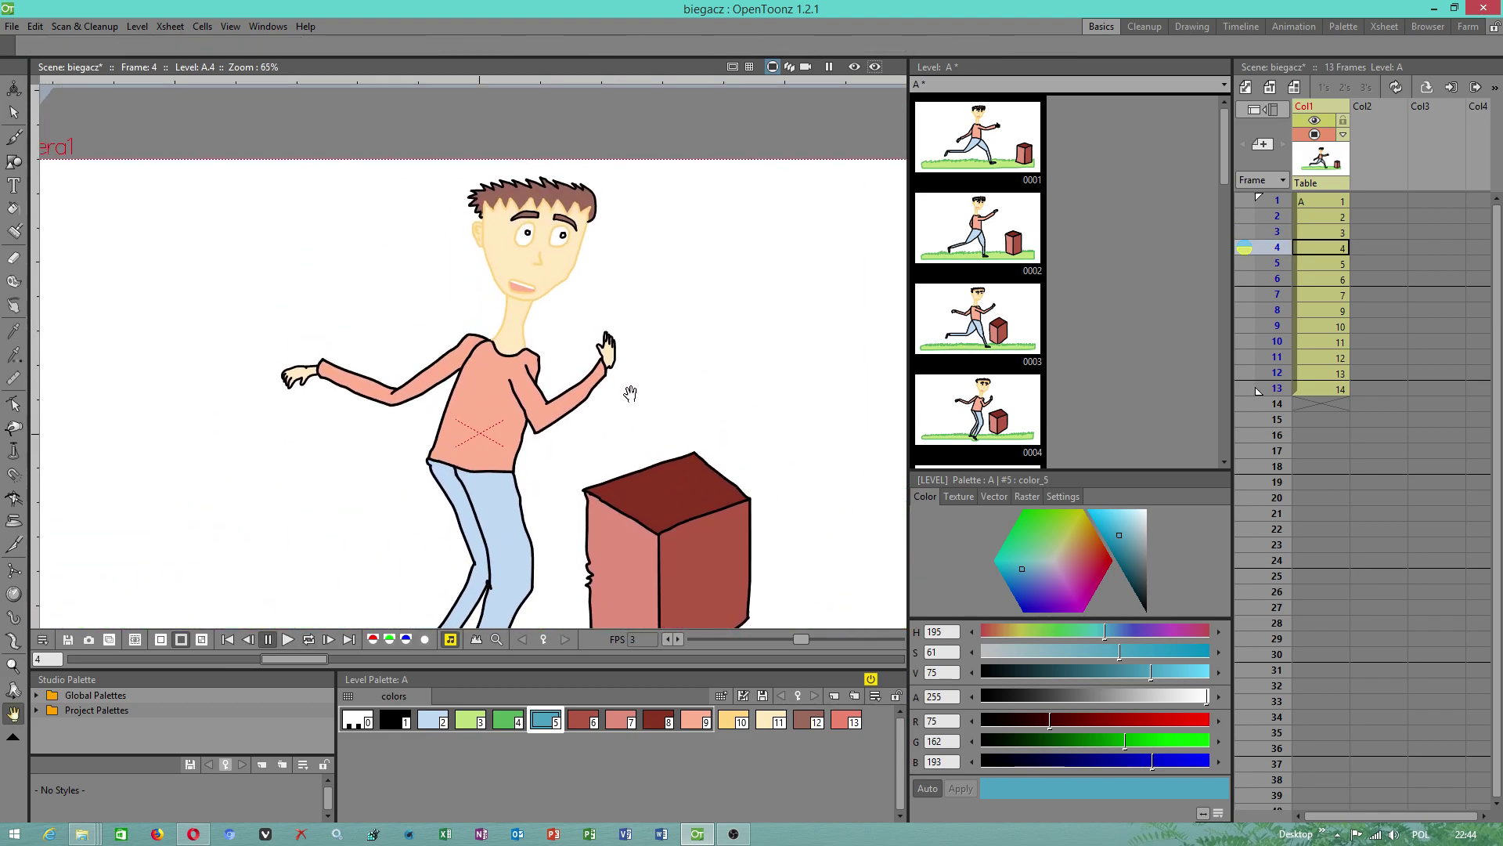
# Select all strokes of the character's back arm and hand in frame 13, rotate them about -22° and reposition them at the shoulder
pyautogui.click(1309, 388)
pyautogui.scroll(1, 416, 387)
pyautogui.scroll(2, 417, 391)
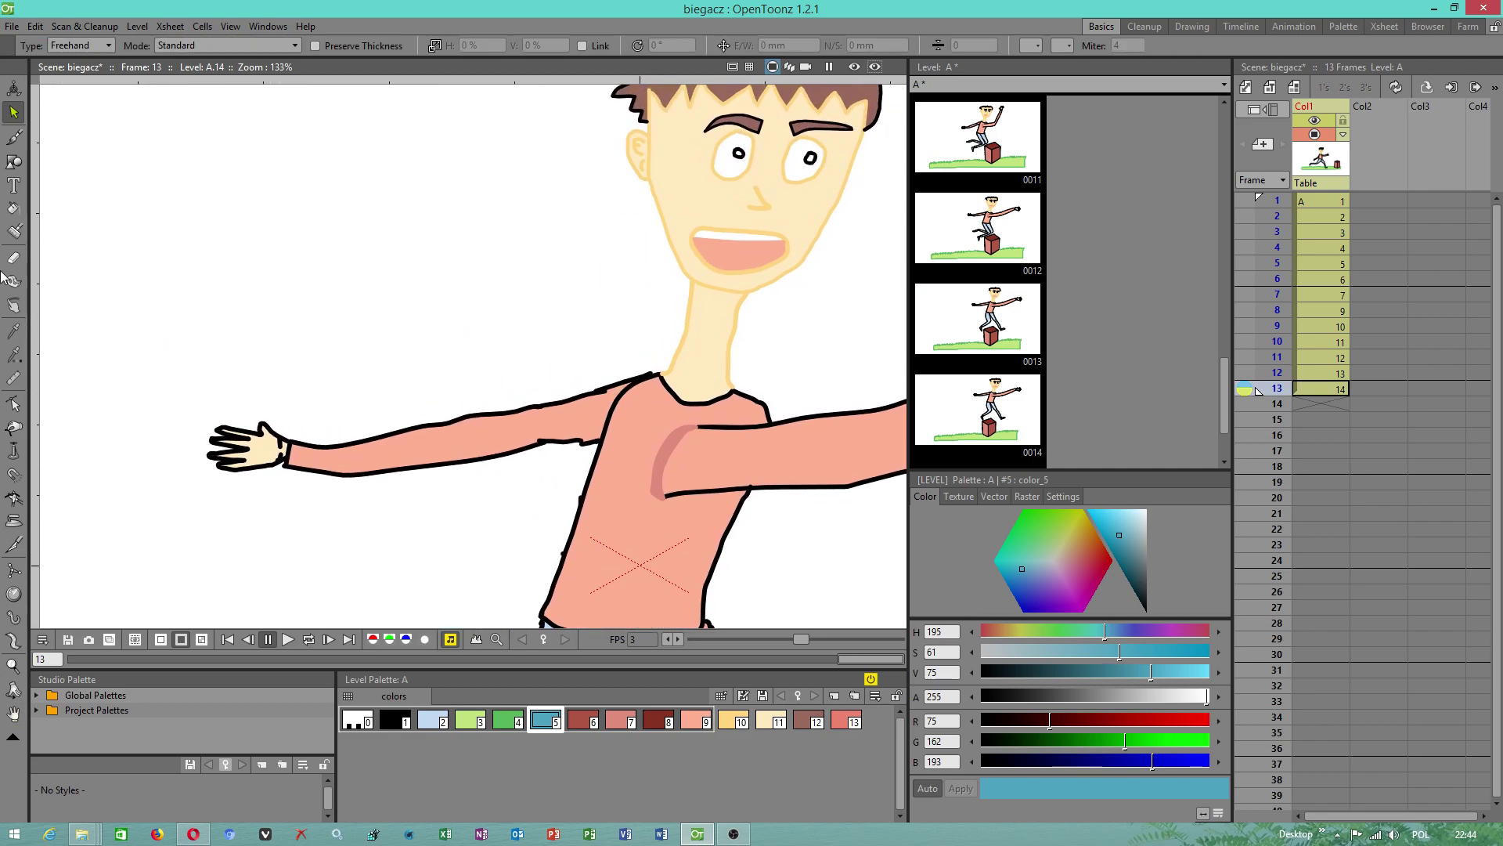
pyautogui.click(17, 550)
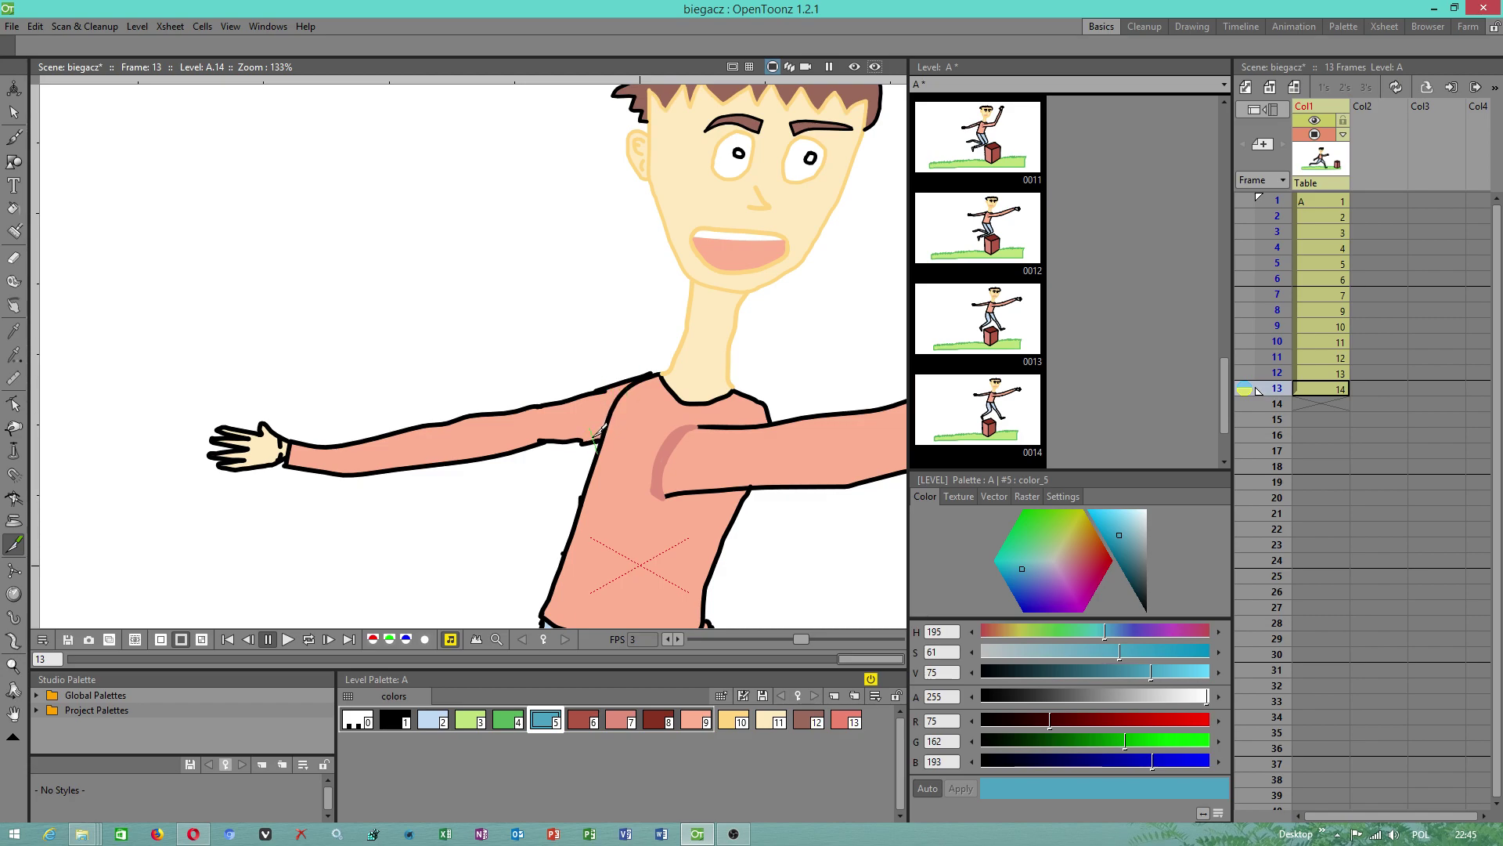
pyautogui.click(14, 112)
pyautogui.moveTo(315, 319)
pyautogui.mouseDown()
pyautogui.moveTo(176, 513)
pyautogui.moveTo(428, 545)
pyautogui.moveTo(570, 453)
pyautogui.moveTo(581, 371)
pyautogui.moveTo(387, 316)
pyautogui.moveTo(289, 338)
pyautogui.mouseUp()
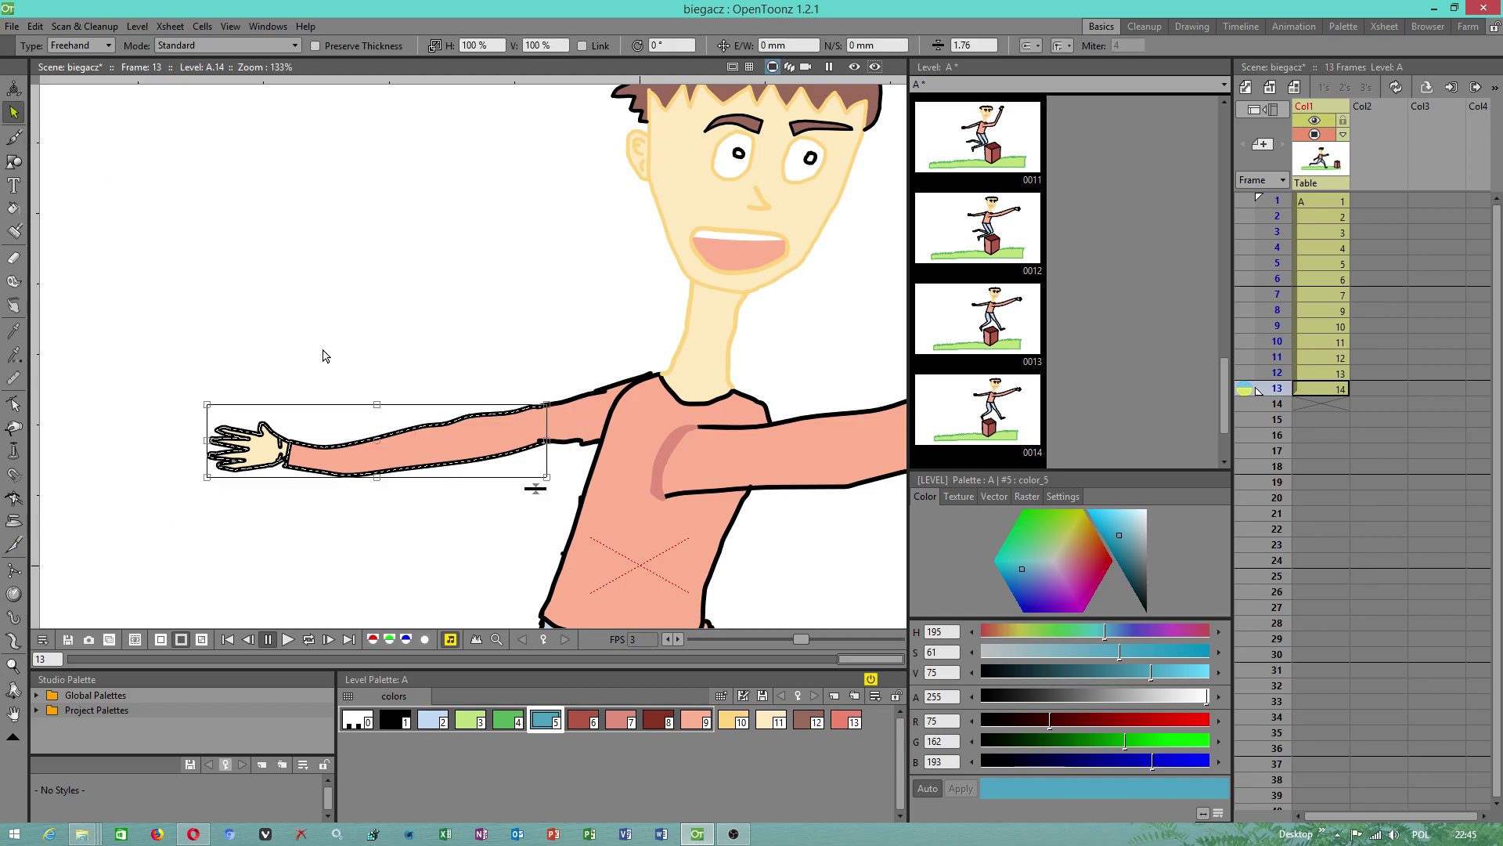
pyautogui.keyDown('shift'); pyautogui.click(574, 405); pyautogui.keyUp('shift')
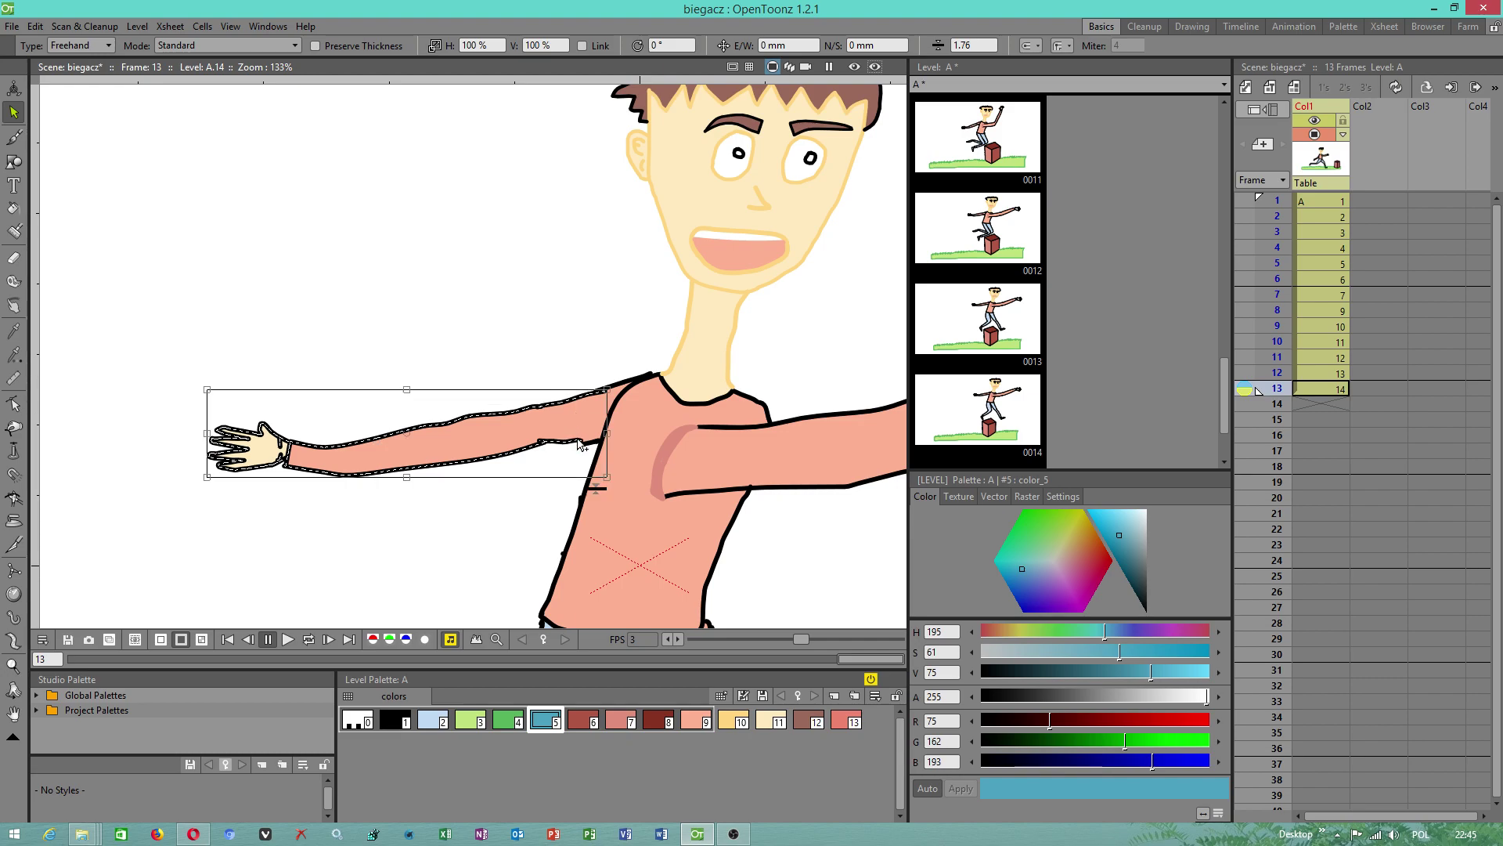
pyautogui.keyDown('shift'); pyautogui.click(629, 384); pyautogui.keyUp('shift')
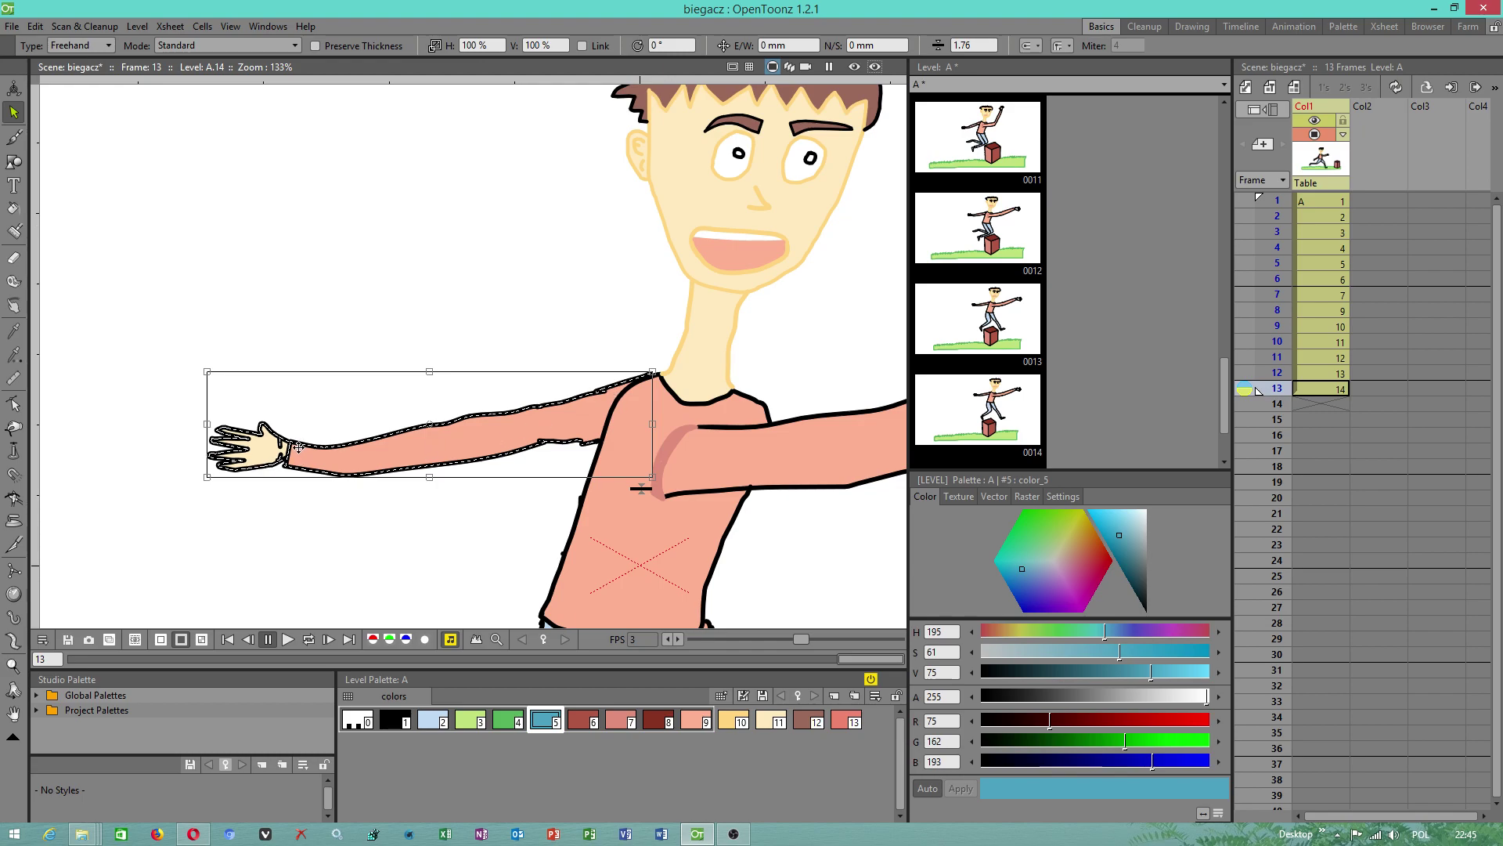
pyautogui.moveTo(660, 372)
pyautogui.mouseDown()
pyautogui.moveTo(631, 439)
pyautogui.moveTo(598, 467)
pyautogui.moveTo(563, 384)
pyautogui.mouseUp()
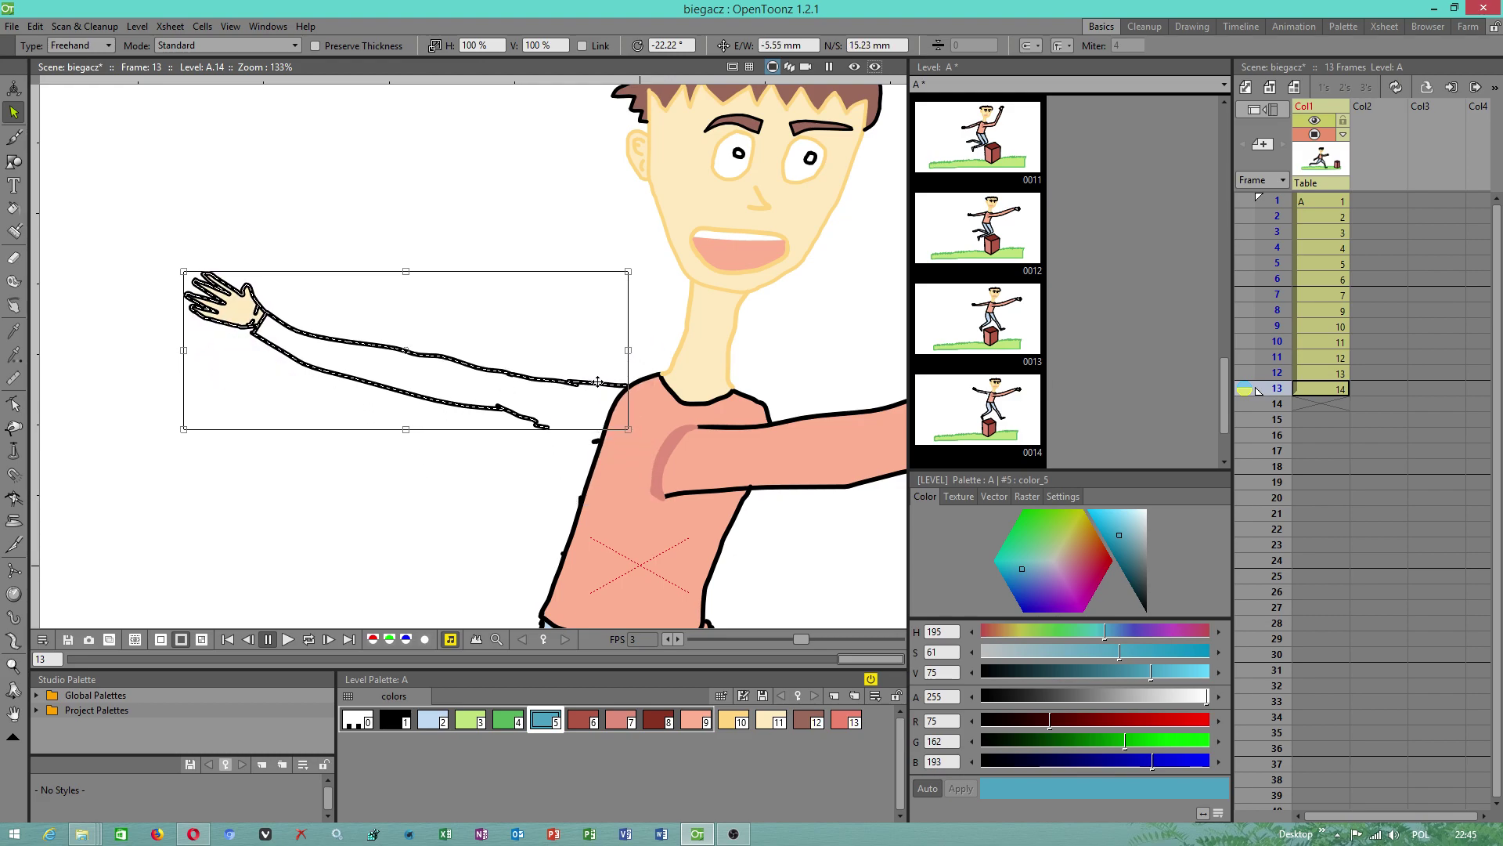
pyautogui.click(148, 407)
# Close the gap between the raised arm's underside and the shirt with a black (color_1) brush stroke
pyautogui.click(14, 137)
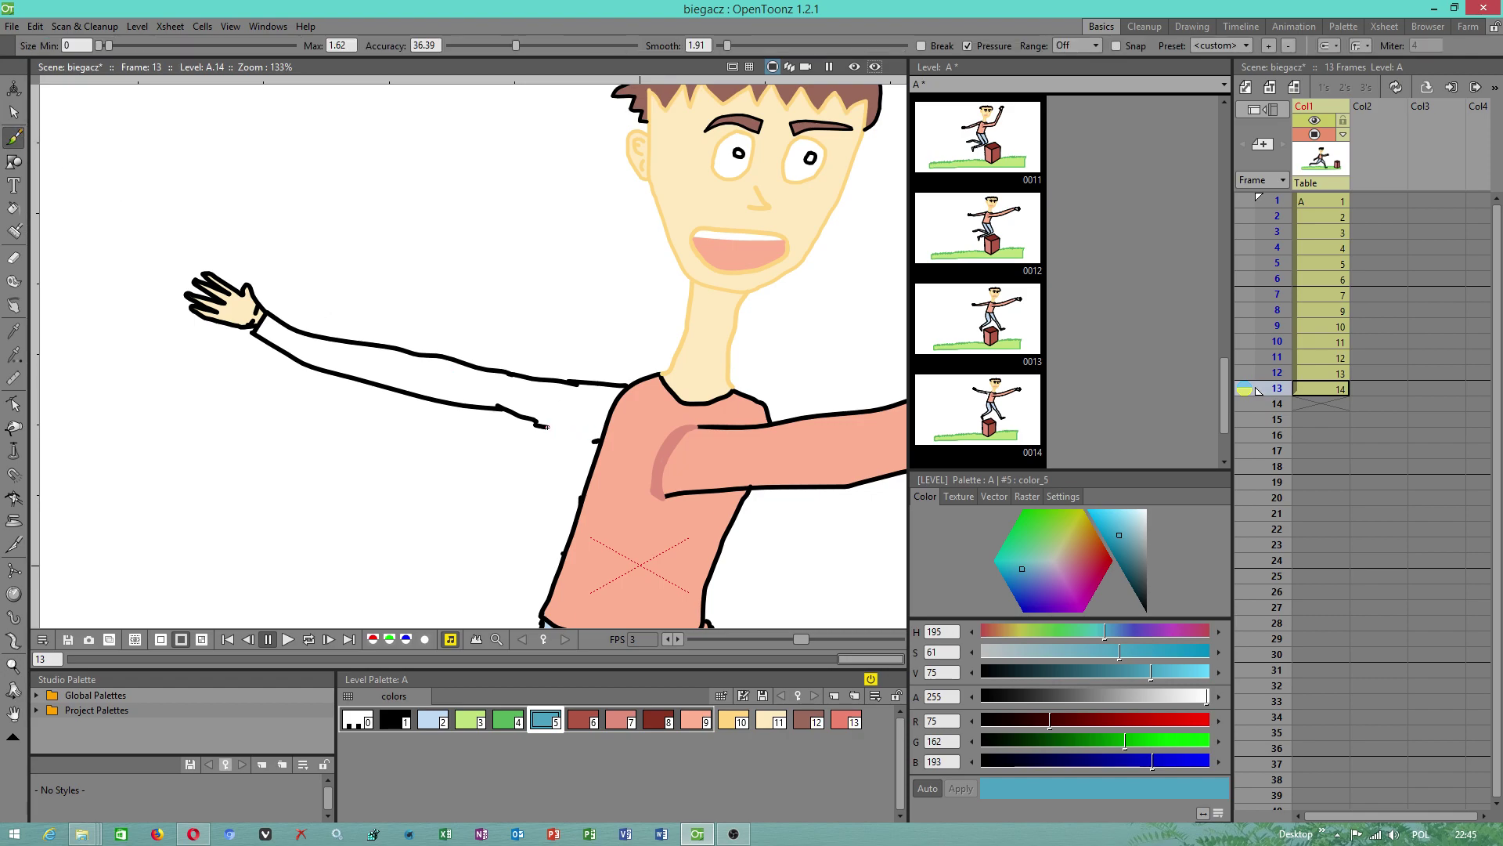
pyautogui.hotkey('ctrl', 'z')
pyautogui.click(396, 721)
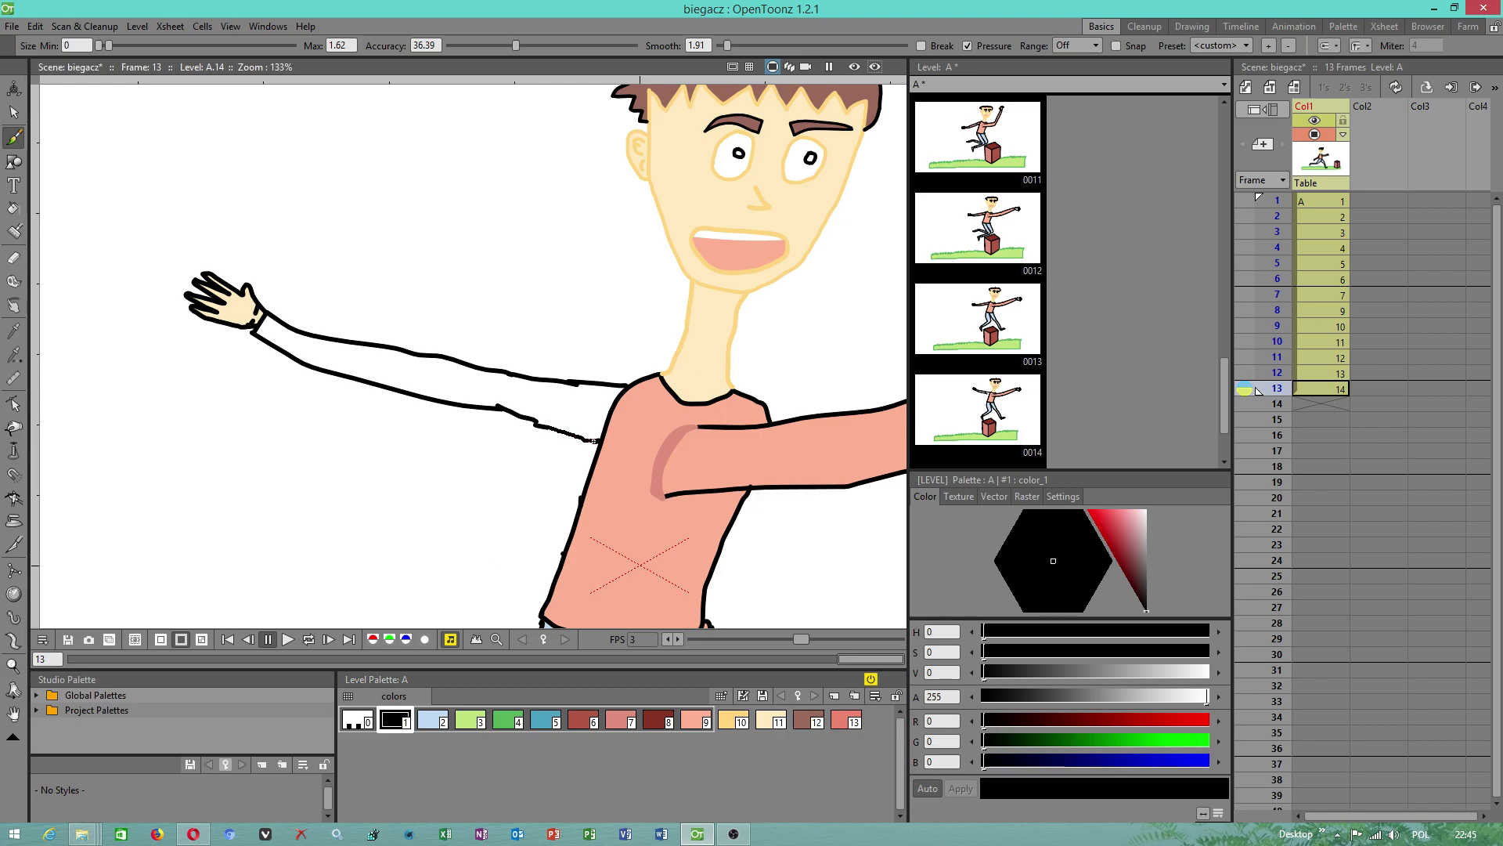
pyautogui.moveTo(596, 441); pyautogui.dragTo(602, 443)
# Review the finished character in frame 13 and save the scene with all its levels
pyautogui.press('space')
pyautogui.scroll(-3, 548, 407)
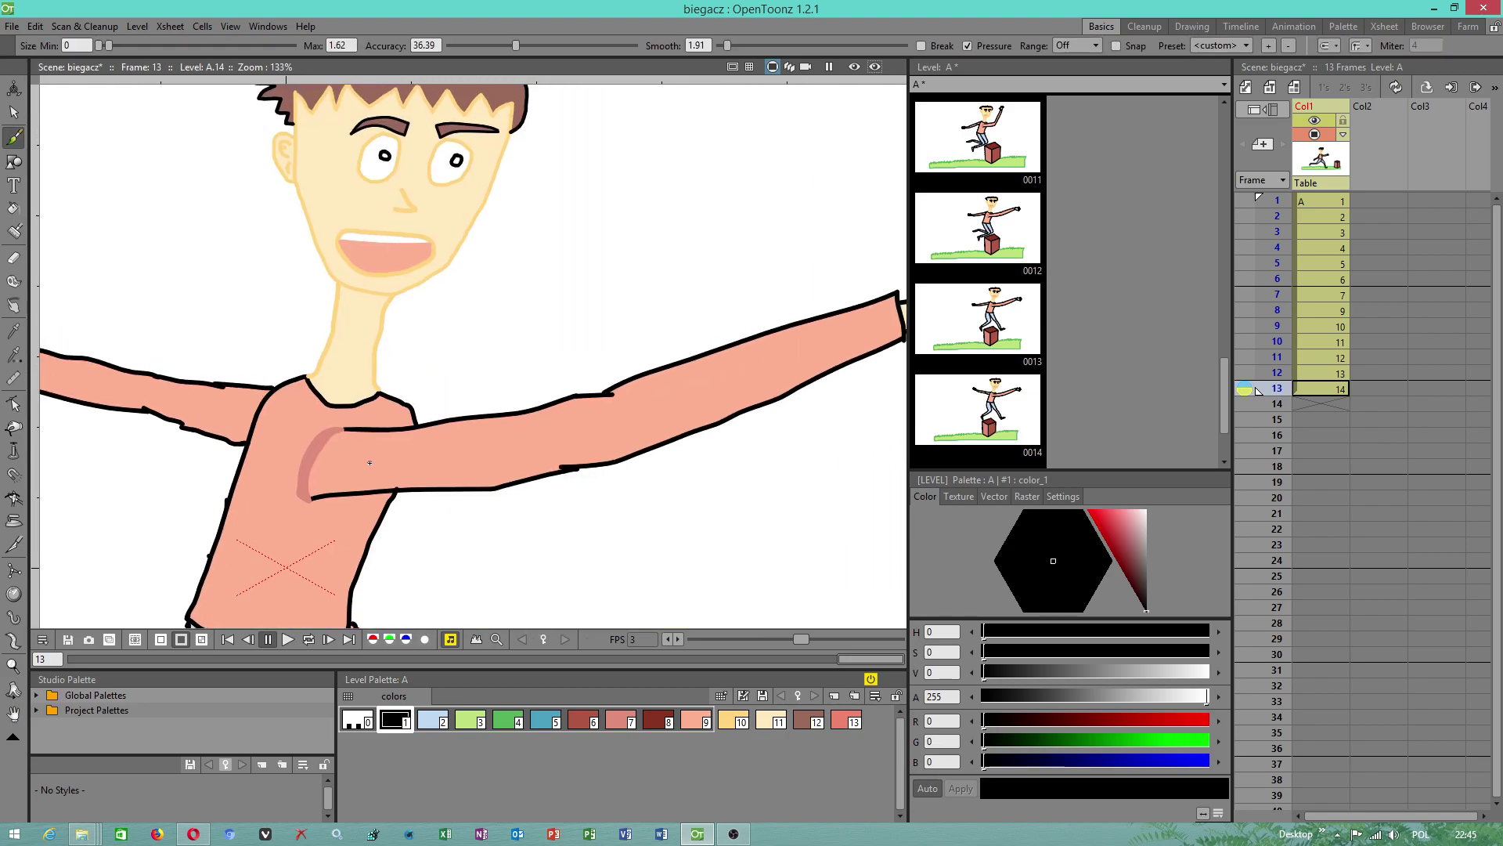
pyautogui.moveTo(837, 466); pyautogui.dragTo(555, 480)
pyautogui.scroll(-3, 554, 480)
pyautogui.moveTo(704, 517)
pyautogui.mouseDown()
pyautogui.moveTo(689, 419)
pyautogui.moveTo(690, 456)
pyautogui.mouseUp()
pyautogui.scroll(-2, 690, 455)
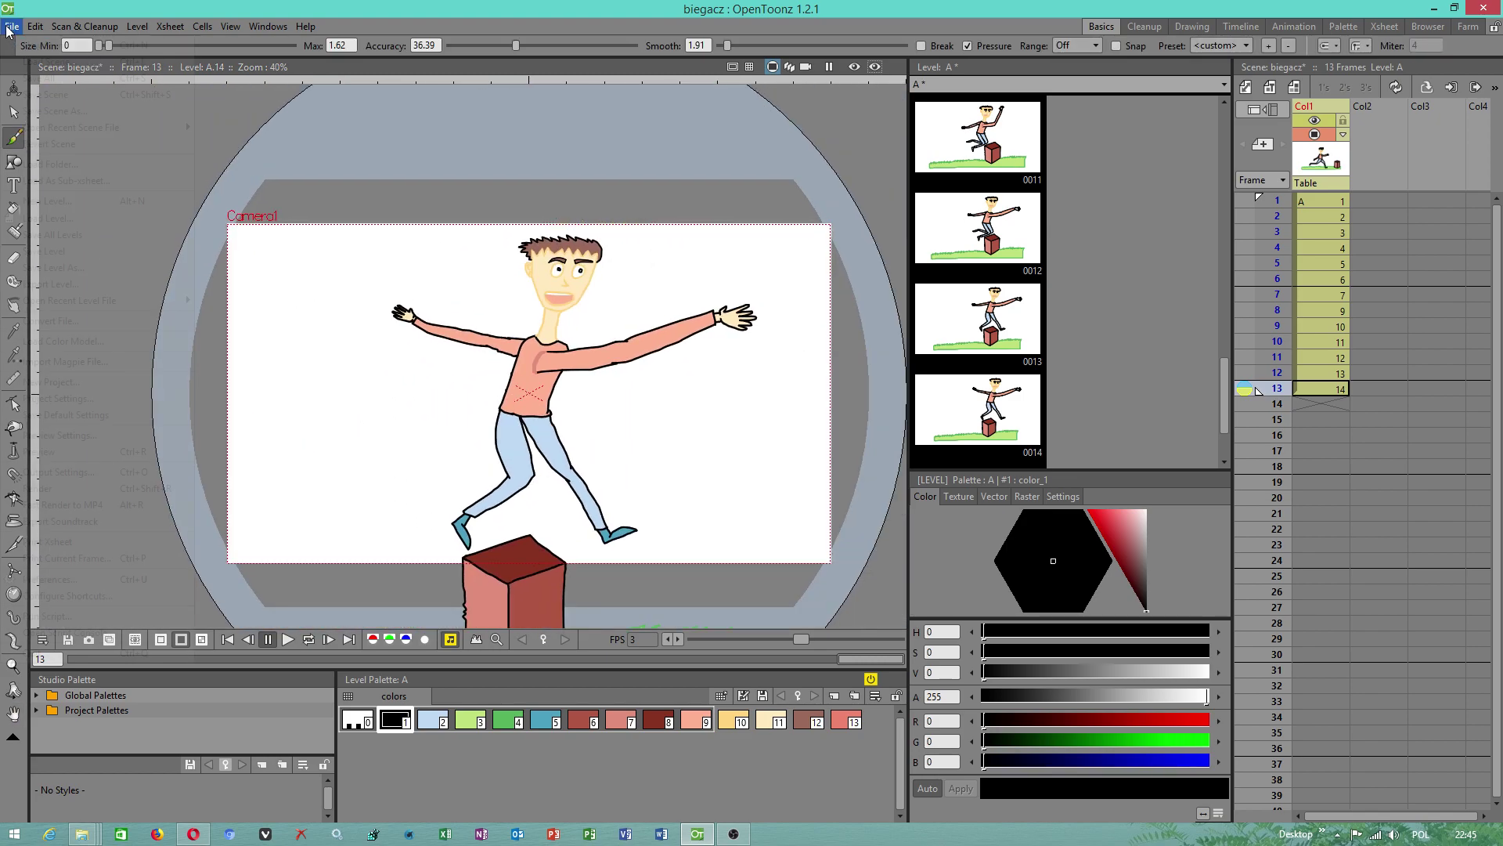
pyautogui.click(11, 27)
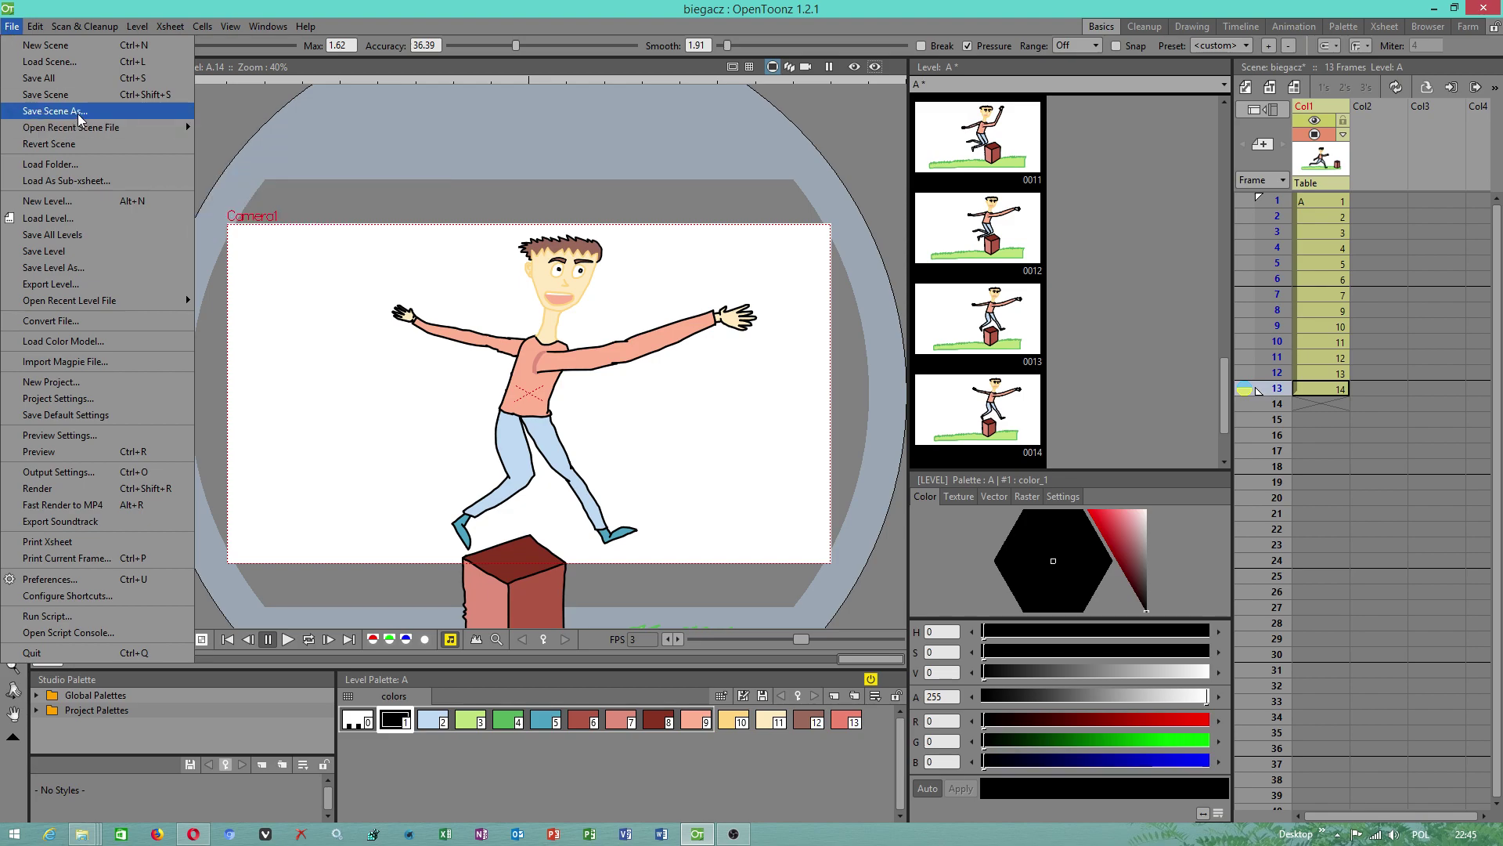
pyautogui.click(49, 78)
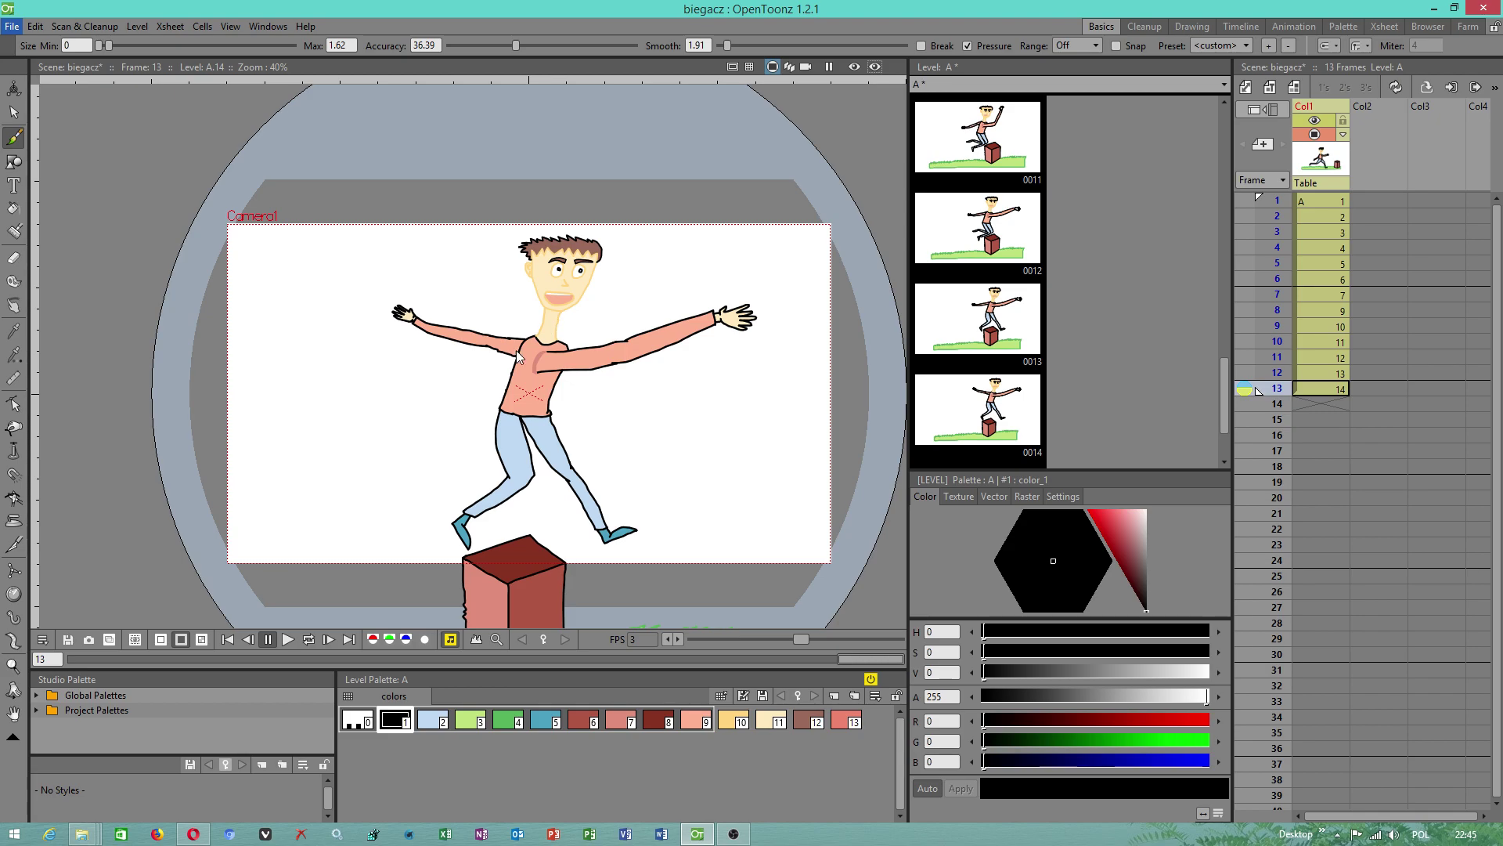
# Switch to File Explorer and check the contents of the open toonz 1.2.1 projects folder on drive E
pyautogui.moveTo(92, 836)
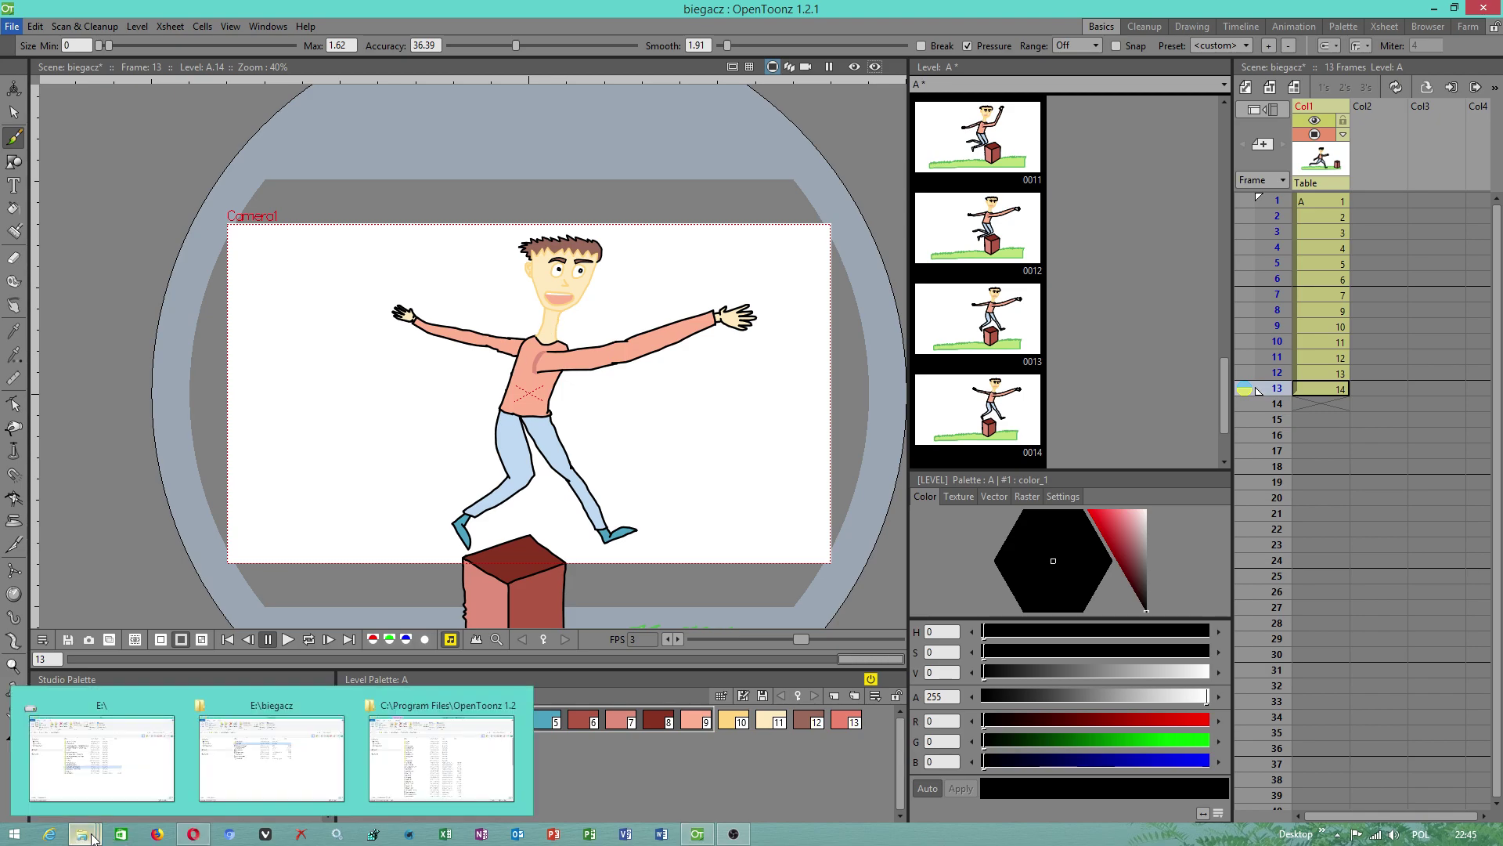
pyautogui.click(271, 758)
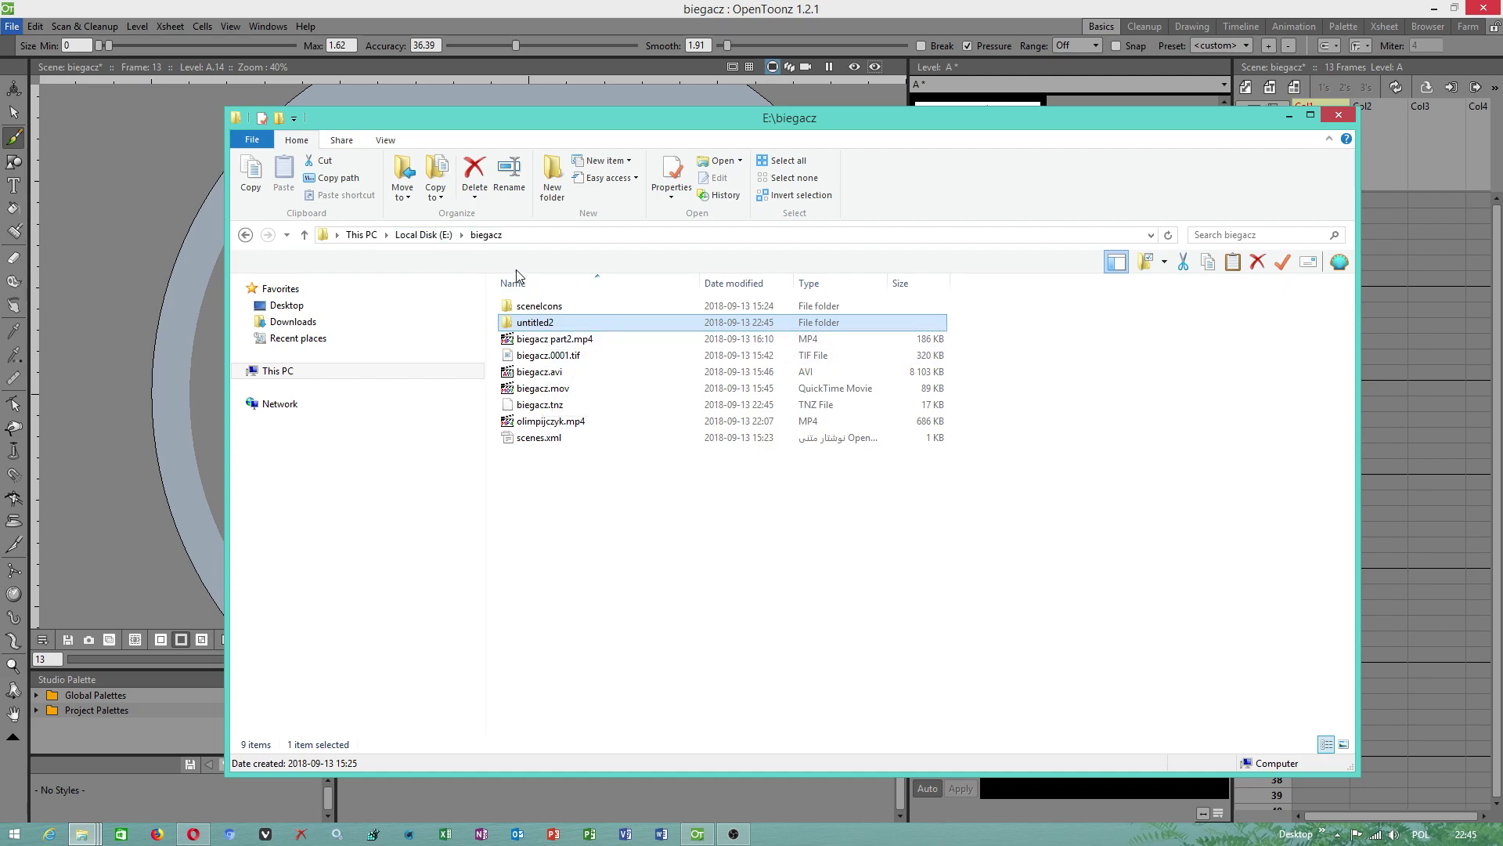
pyautogui.click(423, 235)
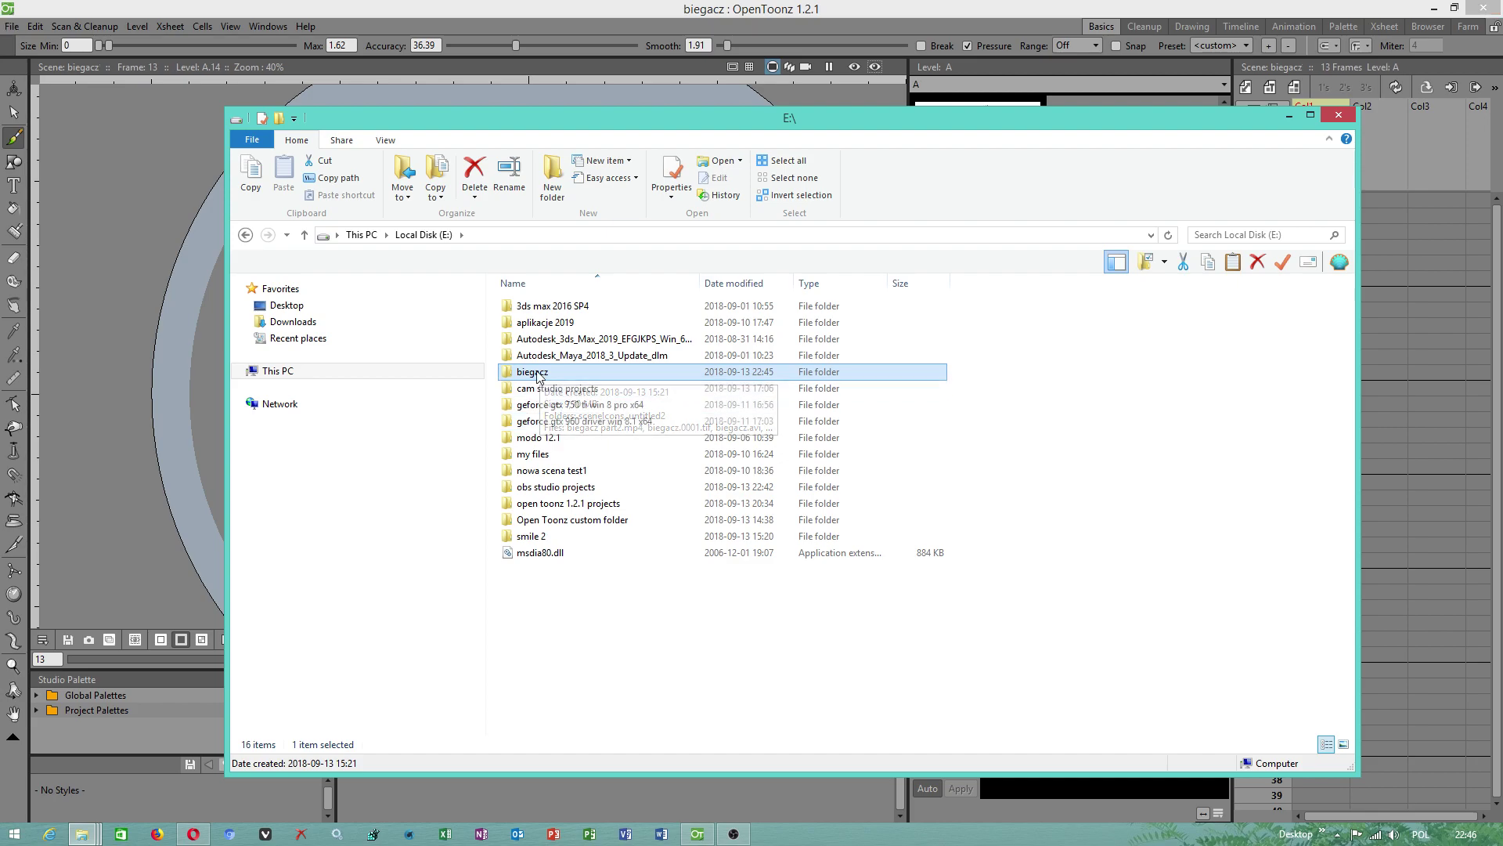
pyautogui.doubleClick(563, 509)
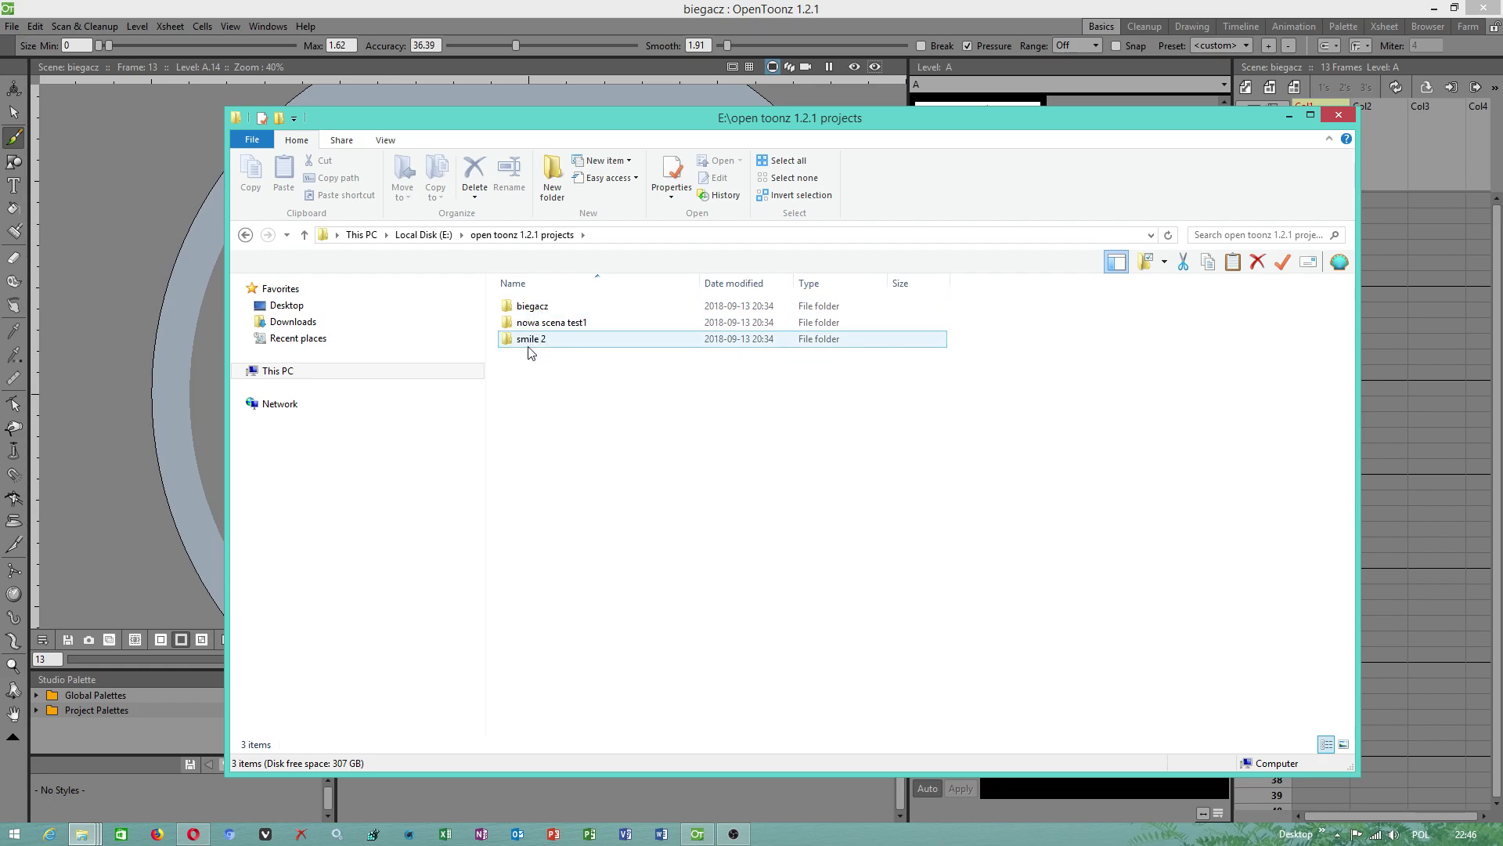
pyautogui.click(245, 234)
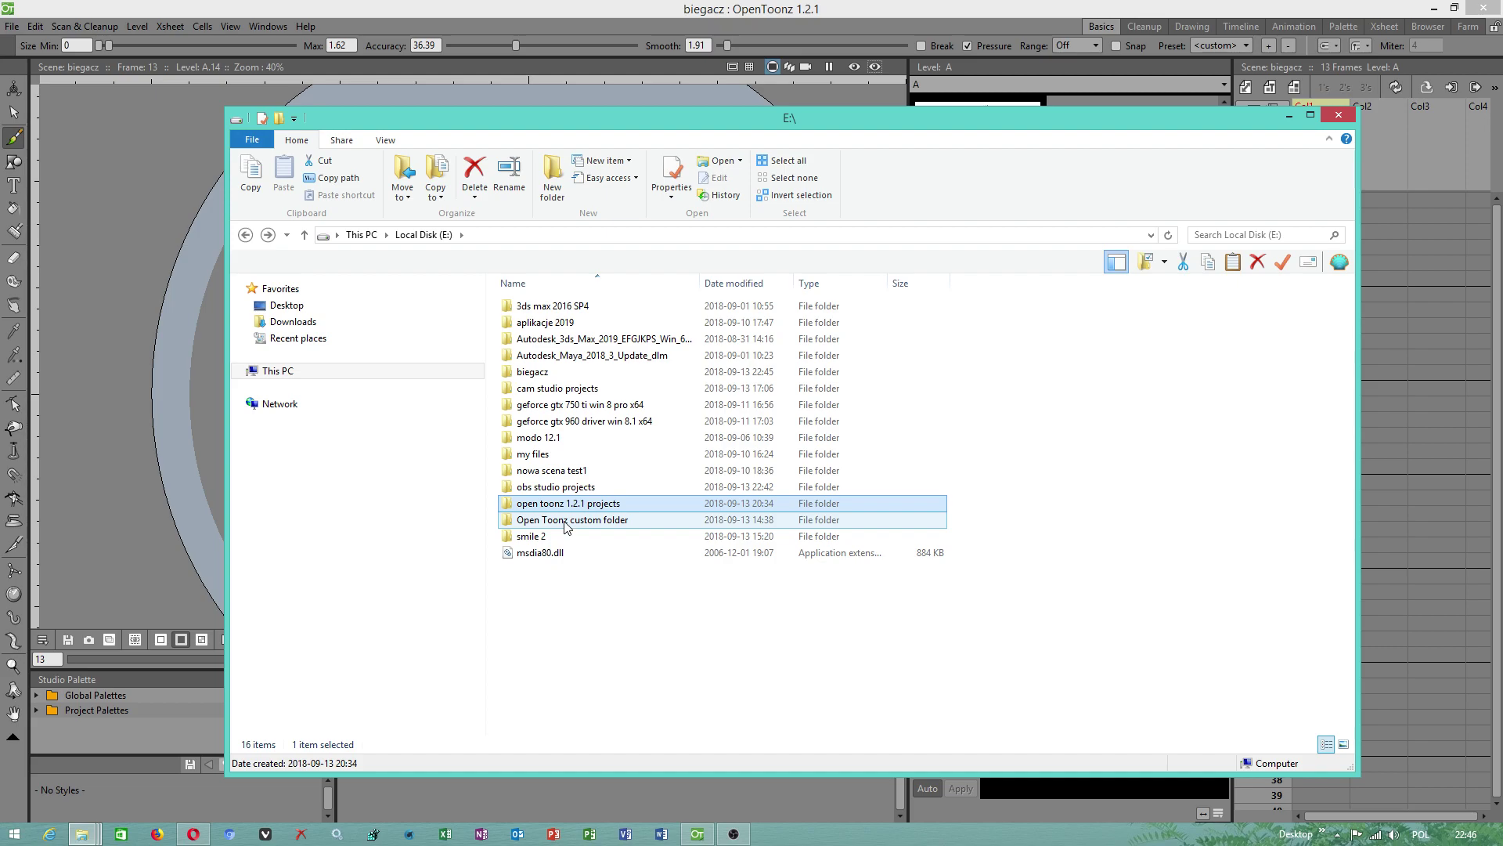
# Inspect the sceneIcons and untitled2 subfolders of E:\biegacz and the scene files beside them, and return to OpenToonz
pyautogui.doubleClick(532, 374)
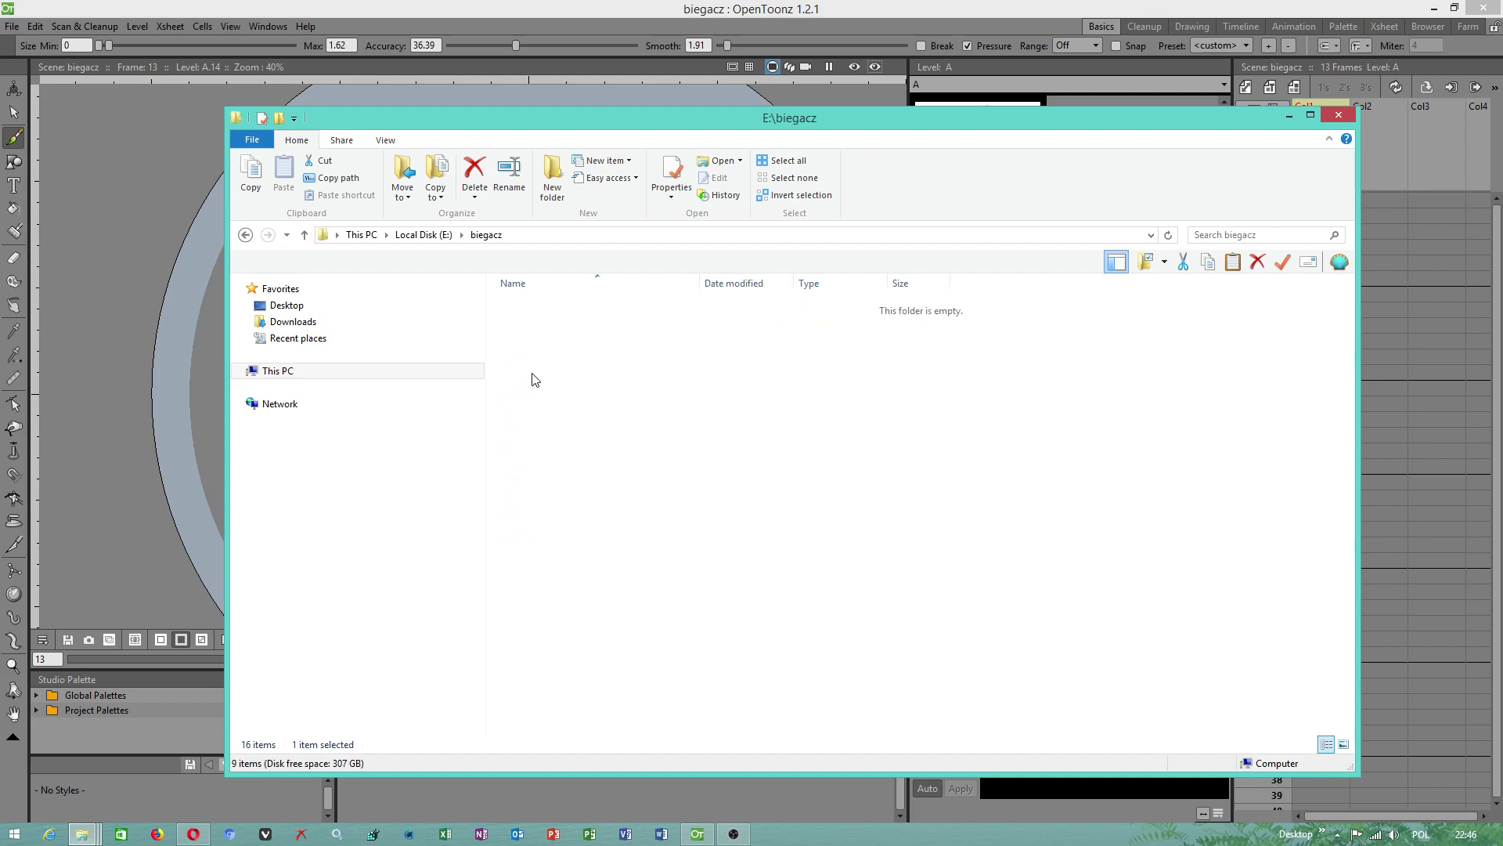
pyautogui.doubleClick(532, 310)
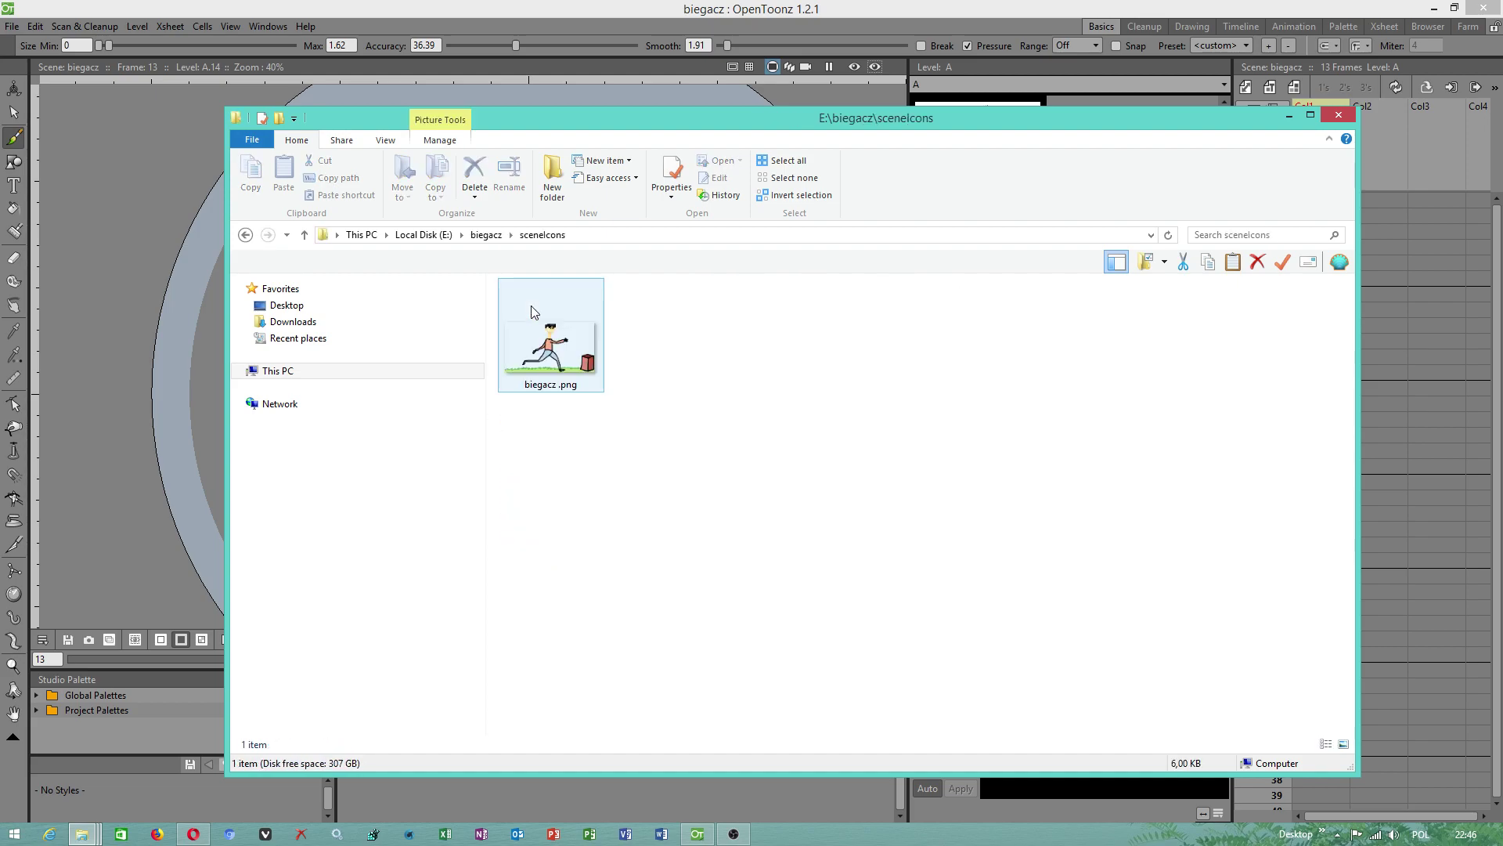
pyautogui.click(559, 349)
pyautogui.click(245, 235)
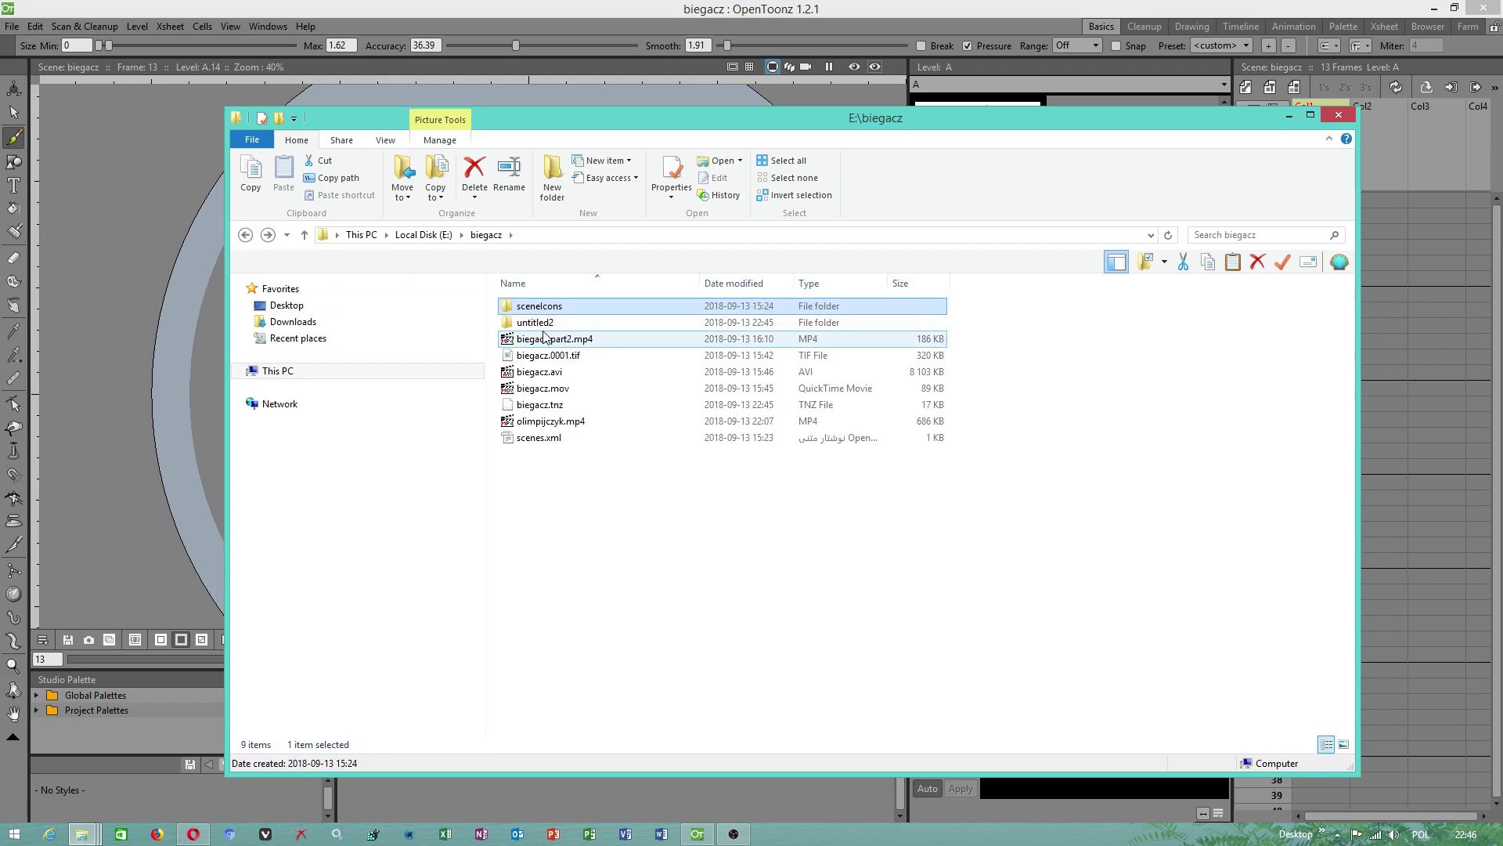
pyautogui.doubleClick(527, 317)
pyautogui.click(527, 313)
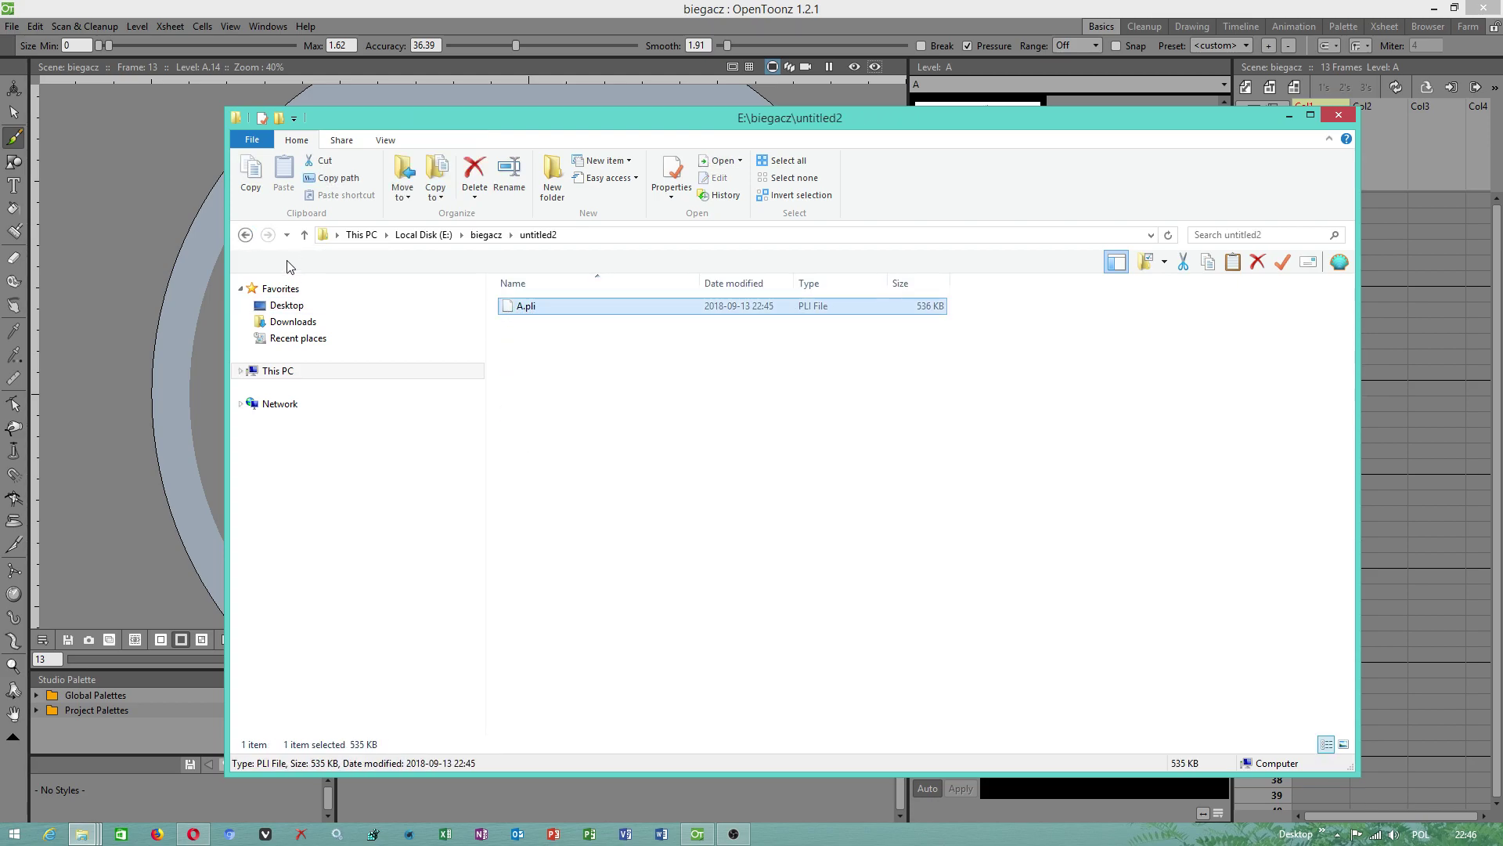
pyautogui.click(246, 235)
pyautogui.doubleClick(587, 305)
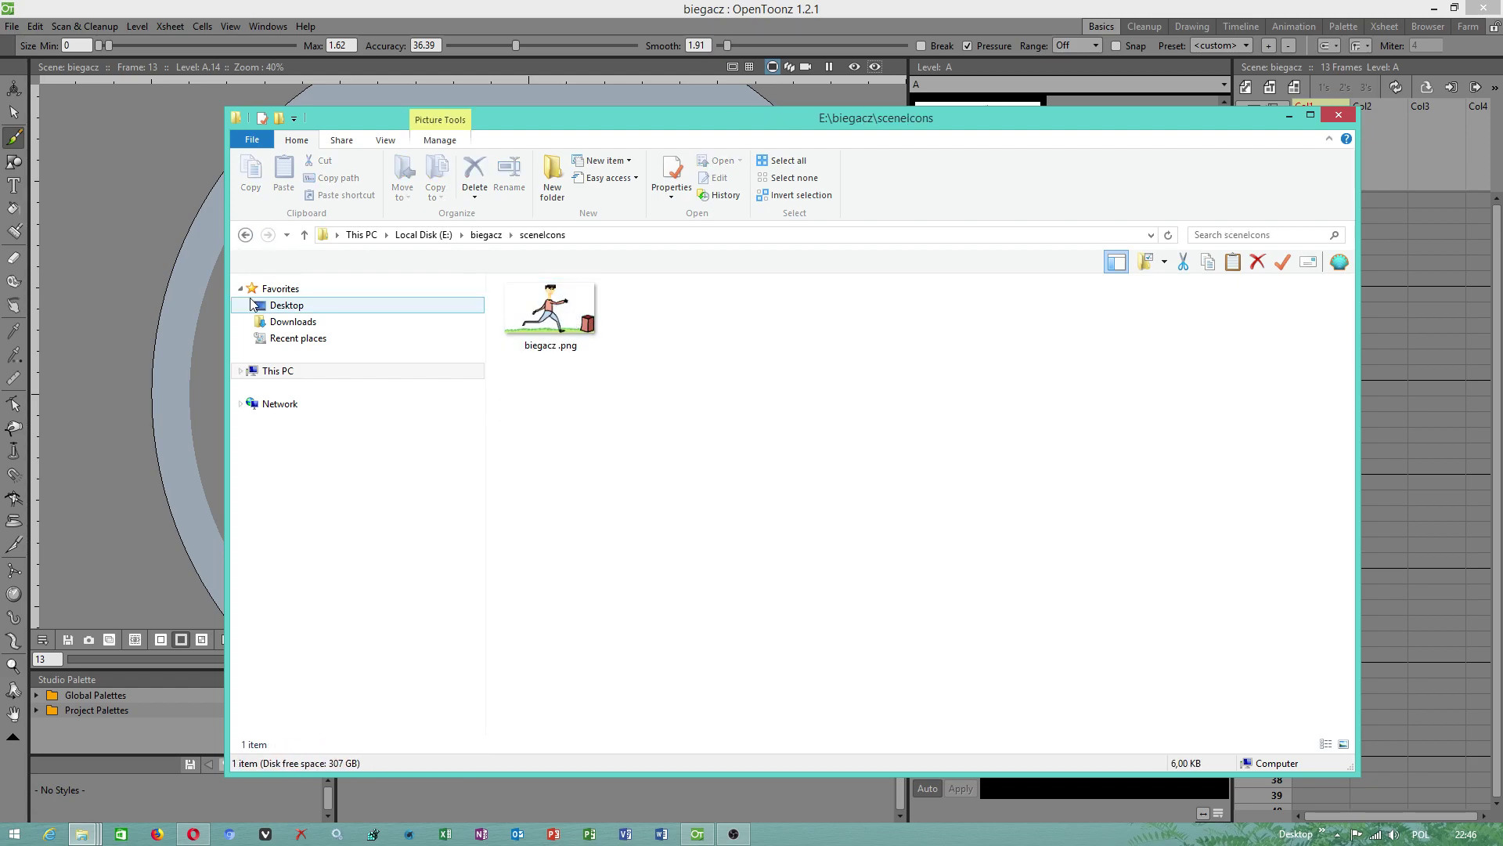
pyautogui.click(245, 235)
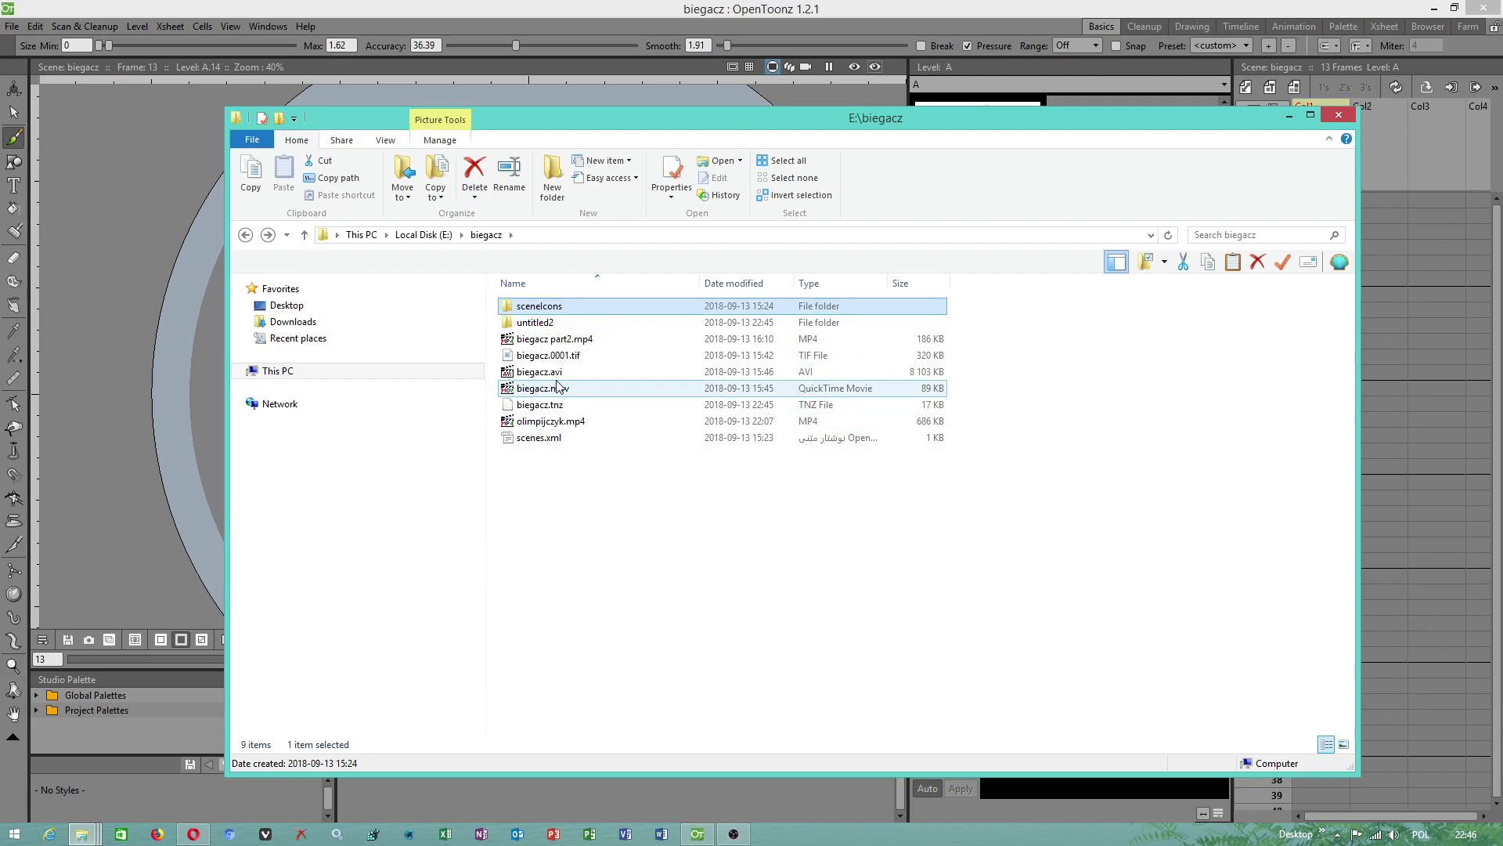
pyautogui.click(1285, 117)
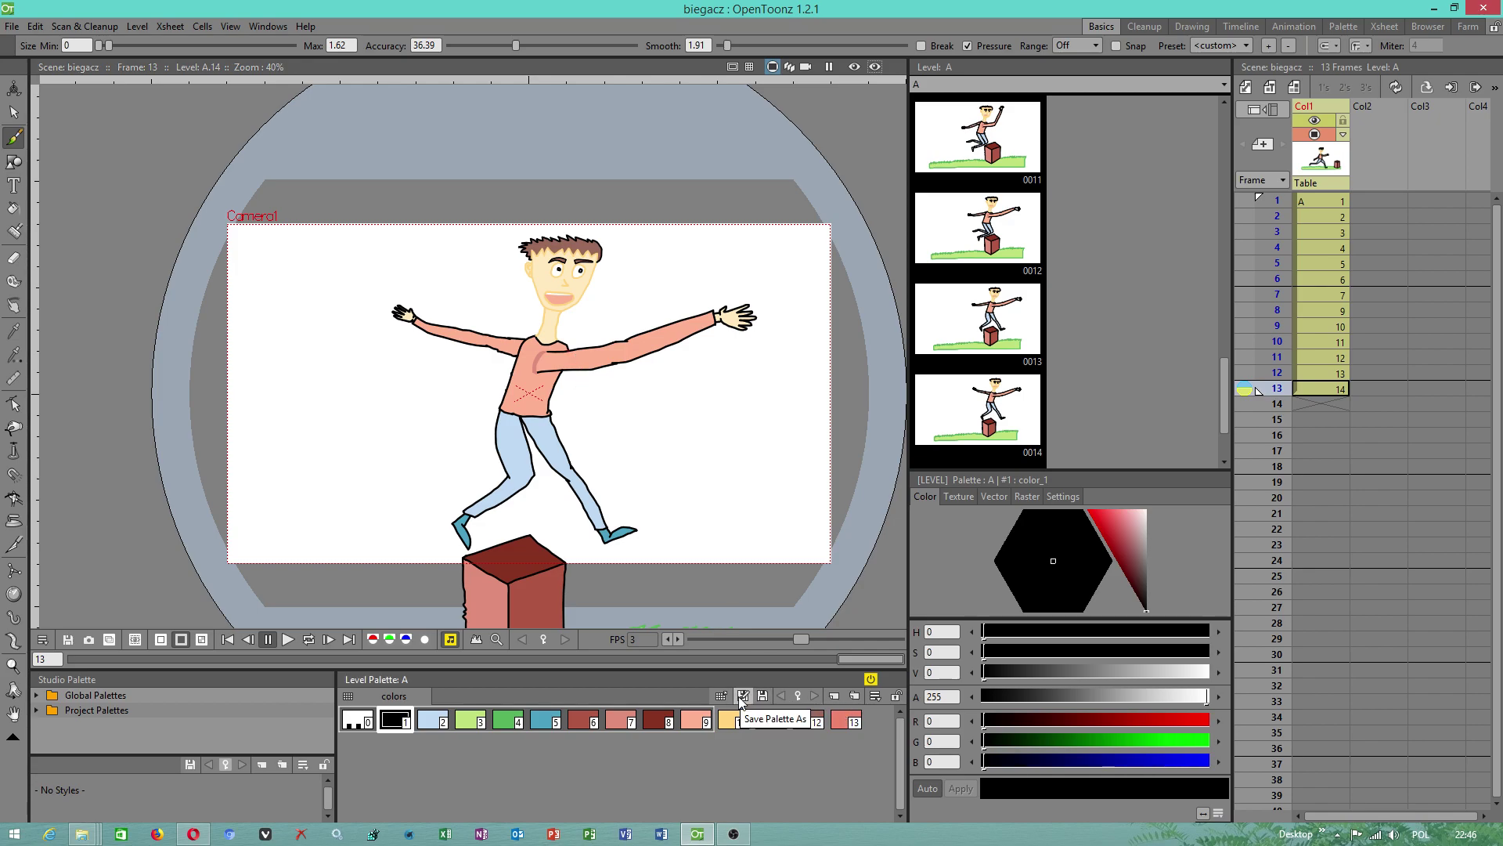
# Save the current level palette as paleta1 in the E:\biegacz folder
pyautogui.click(742, 696)
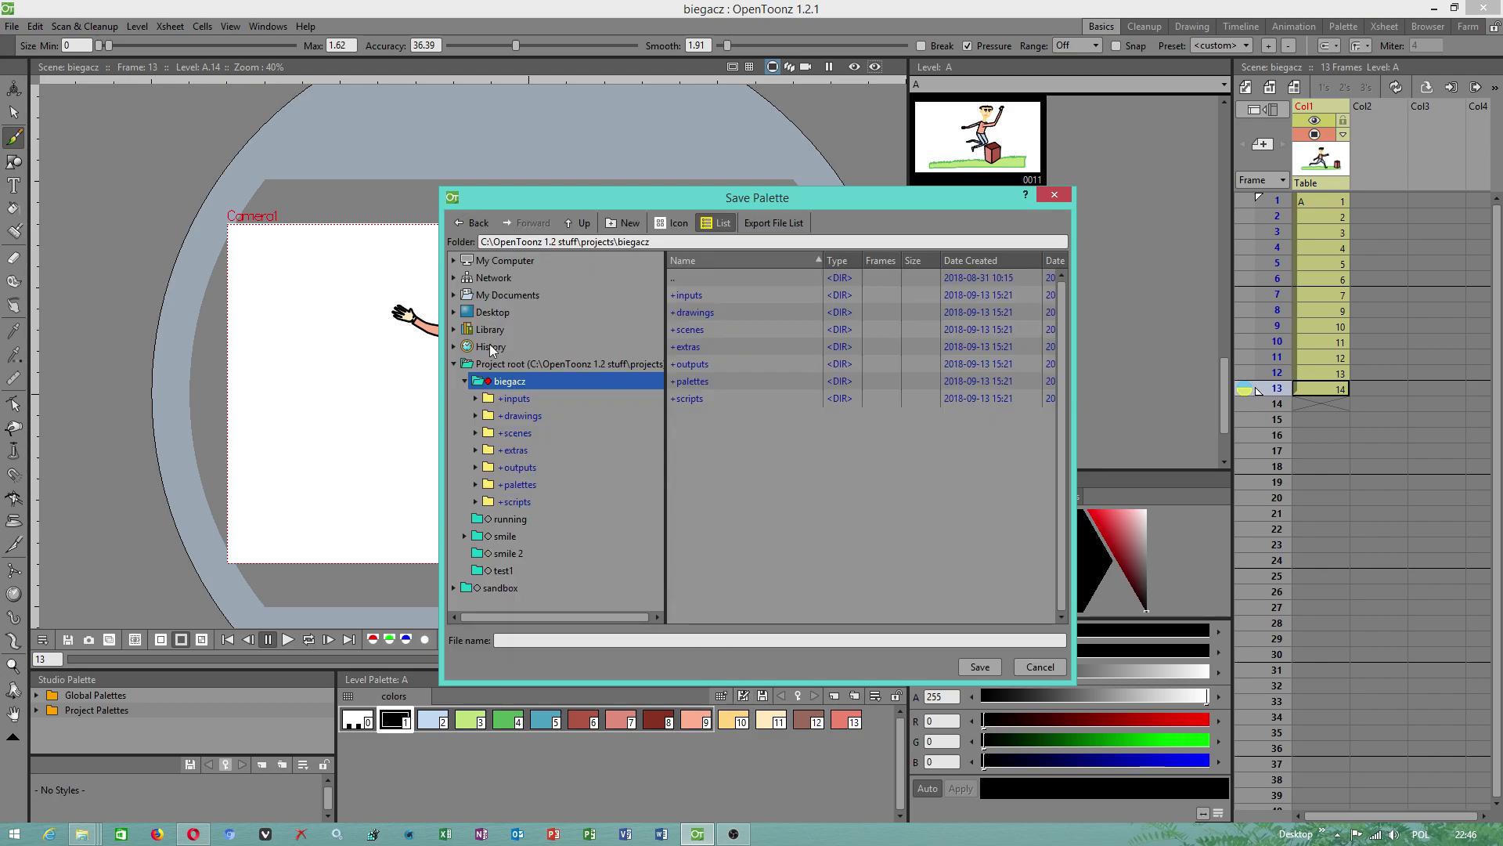
pyautogui.click(454, 261)
pyautogui.click(463, 311)
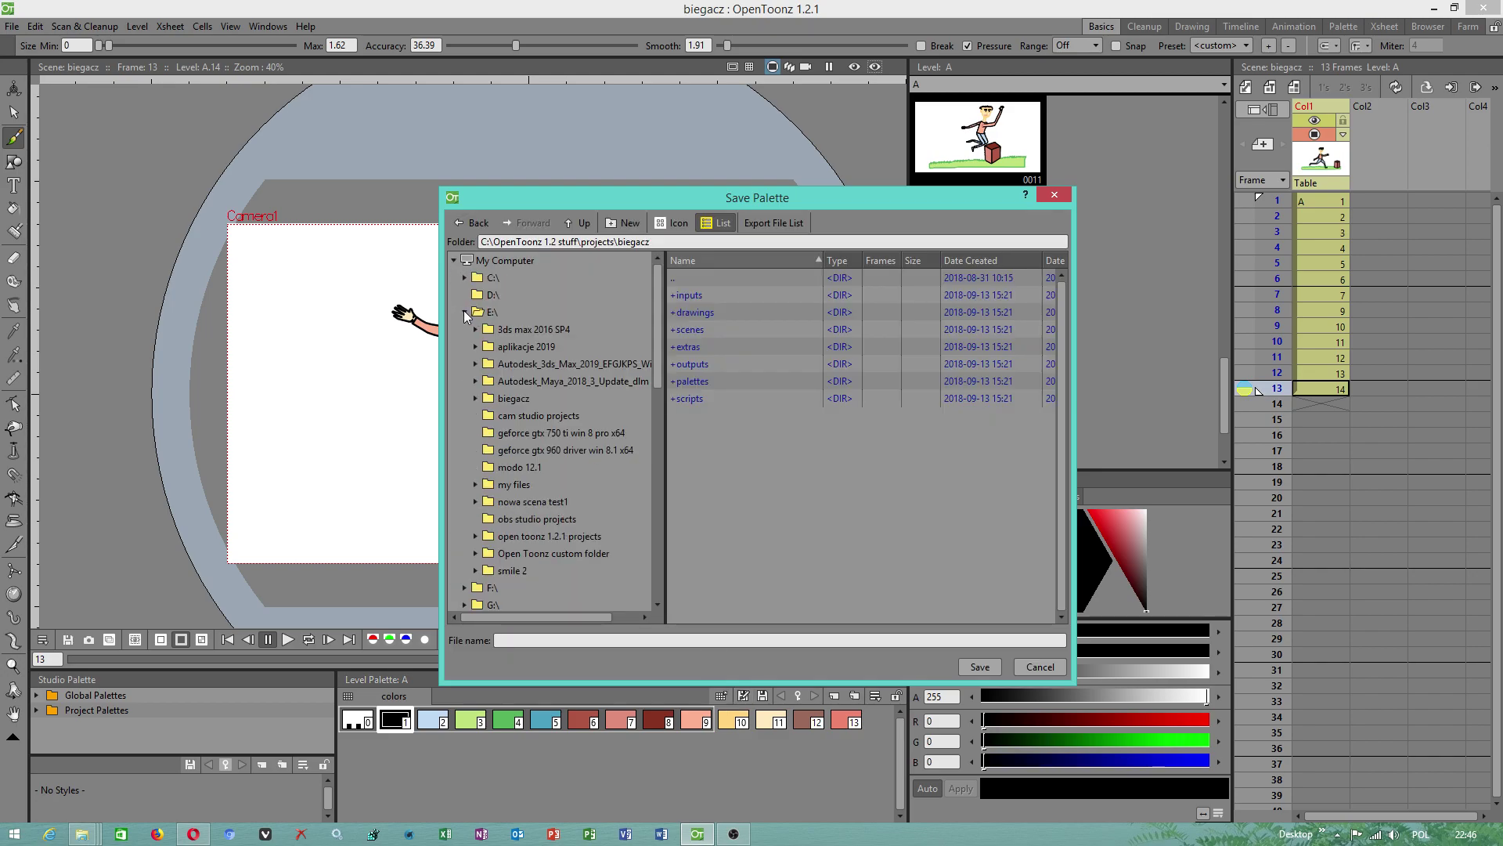
pyautogui.click(548, 399)
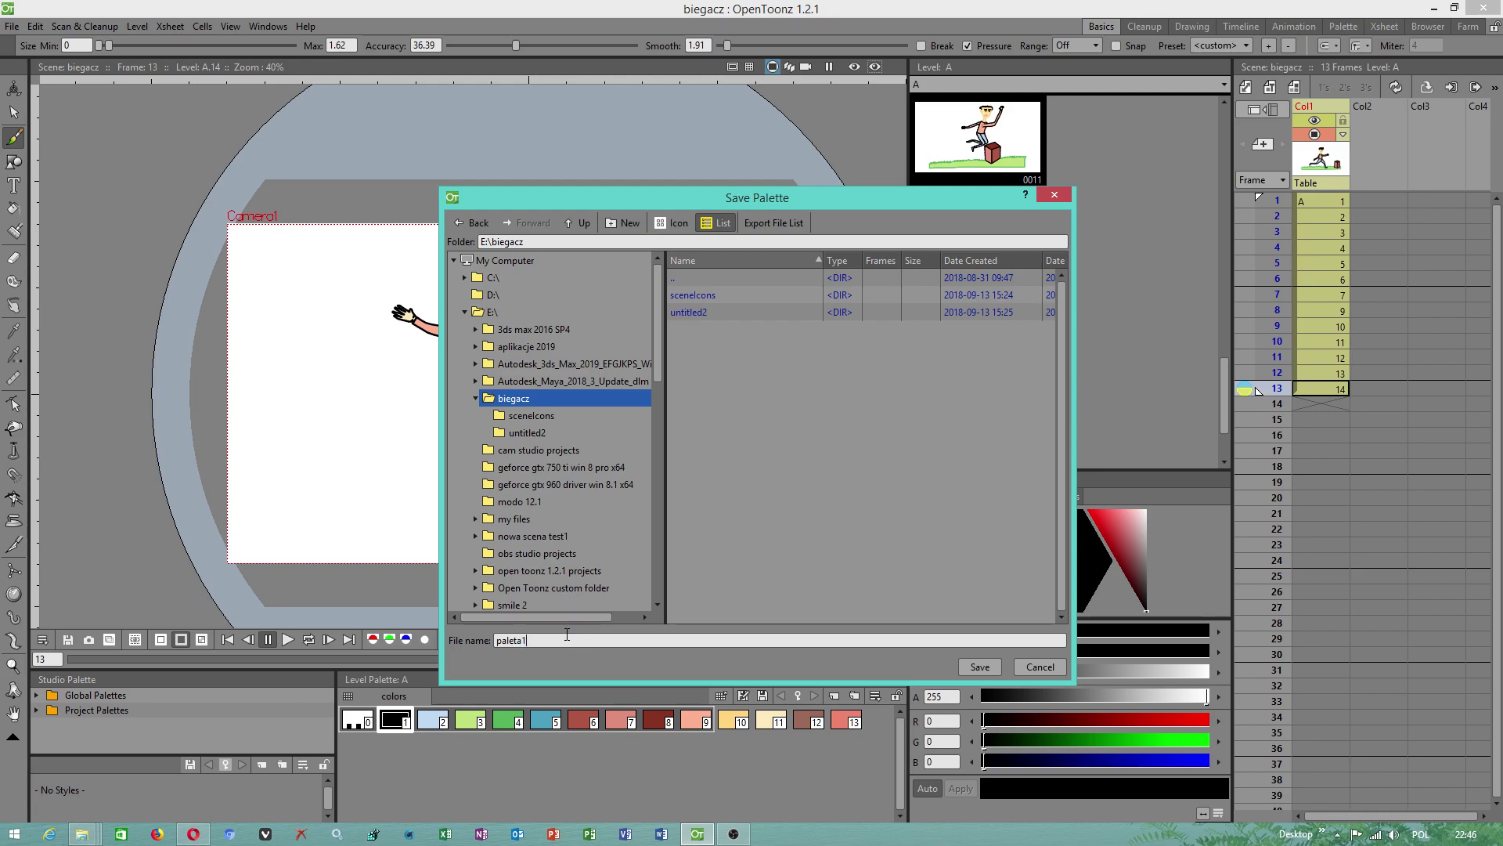
pyautogui.click(980, 667)
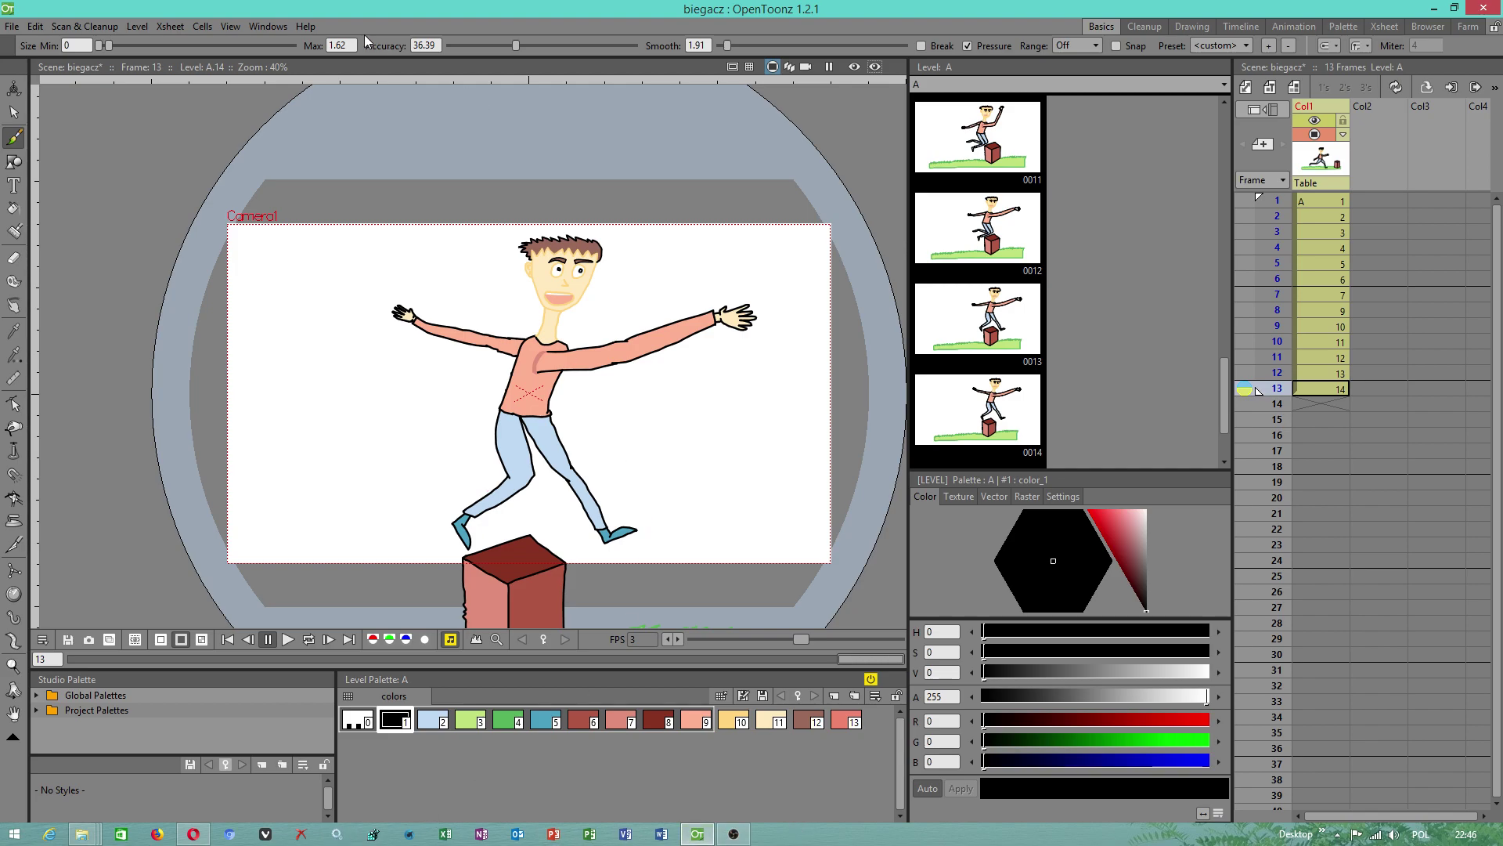
# Check the program's version and build information, and close the About window
pyautogui.click(305, 27)
pyautogui.click(318, 66)
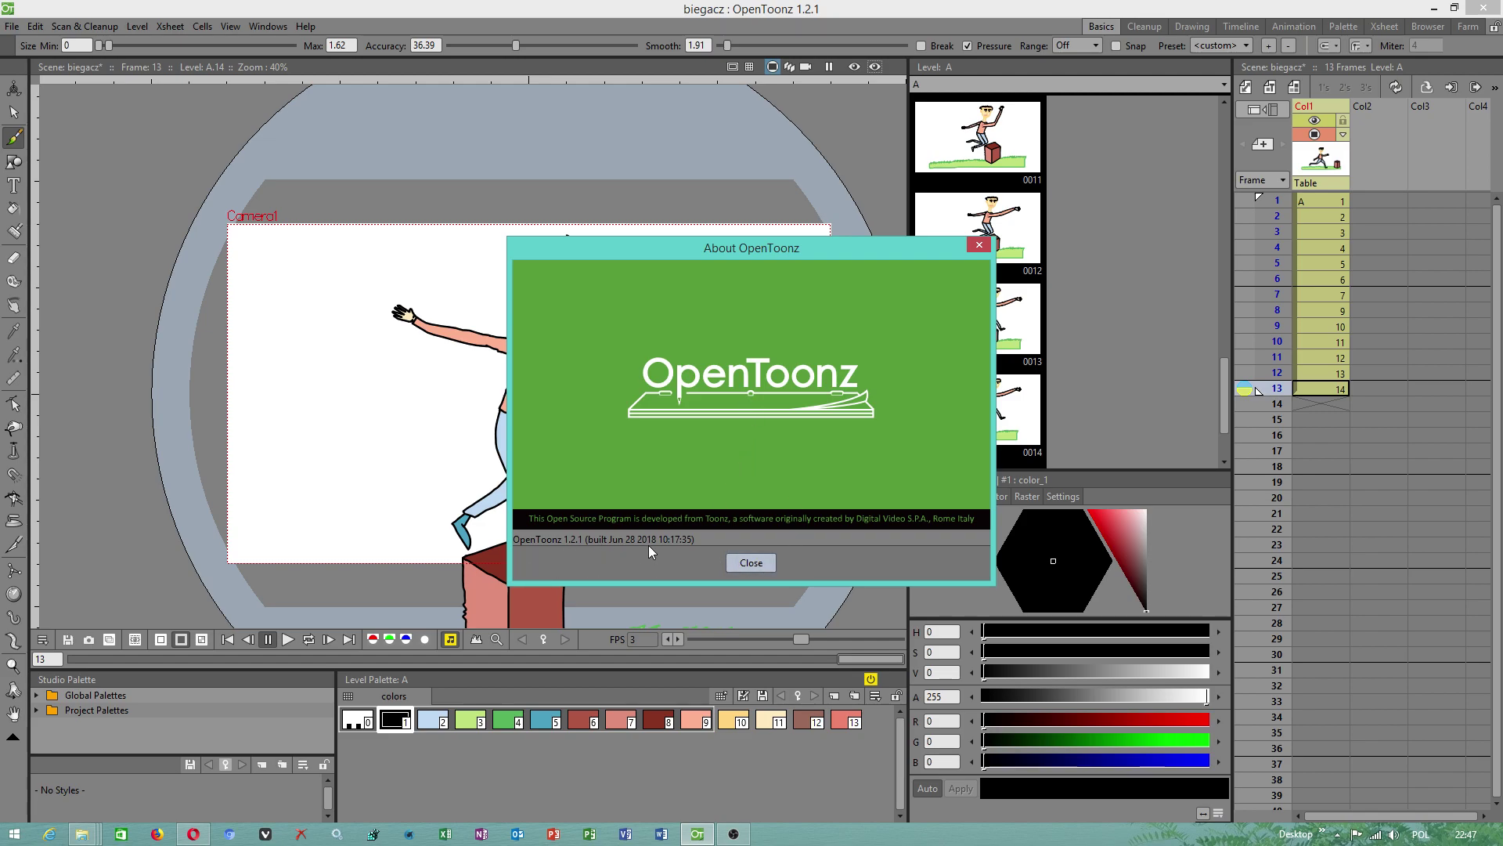
pyautogui.click(754, 567)
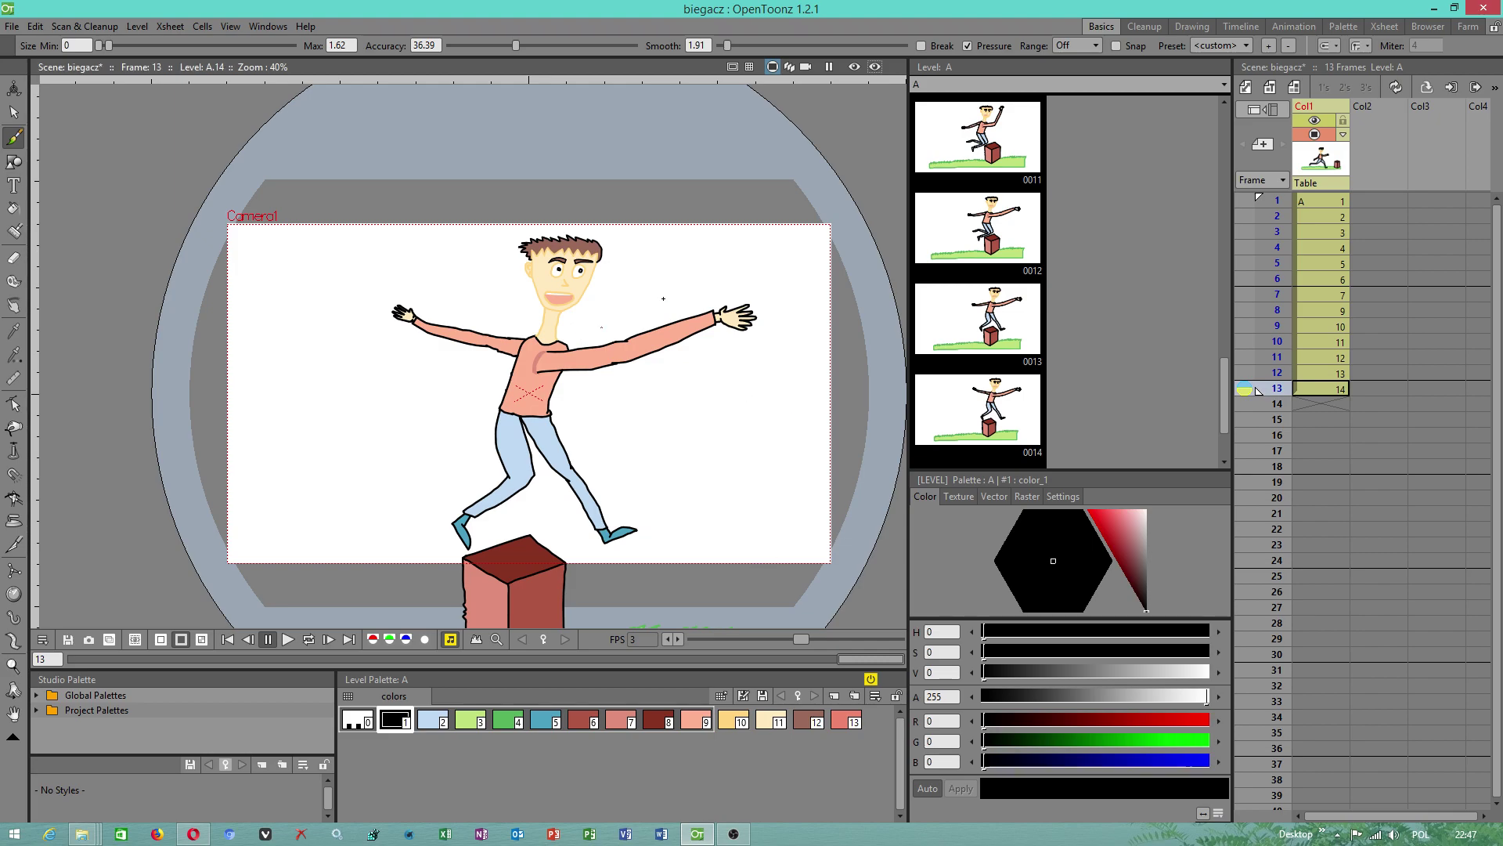
# Save the scene together with all its levels
pyautogui.click(13, 26)
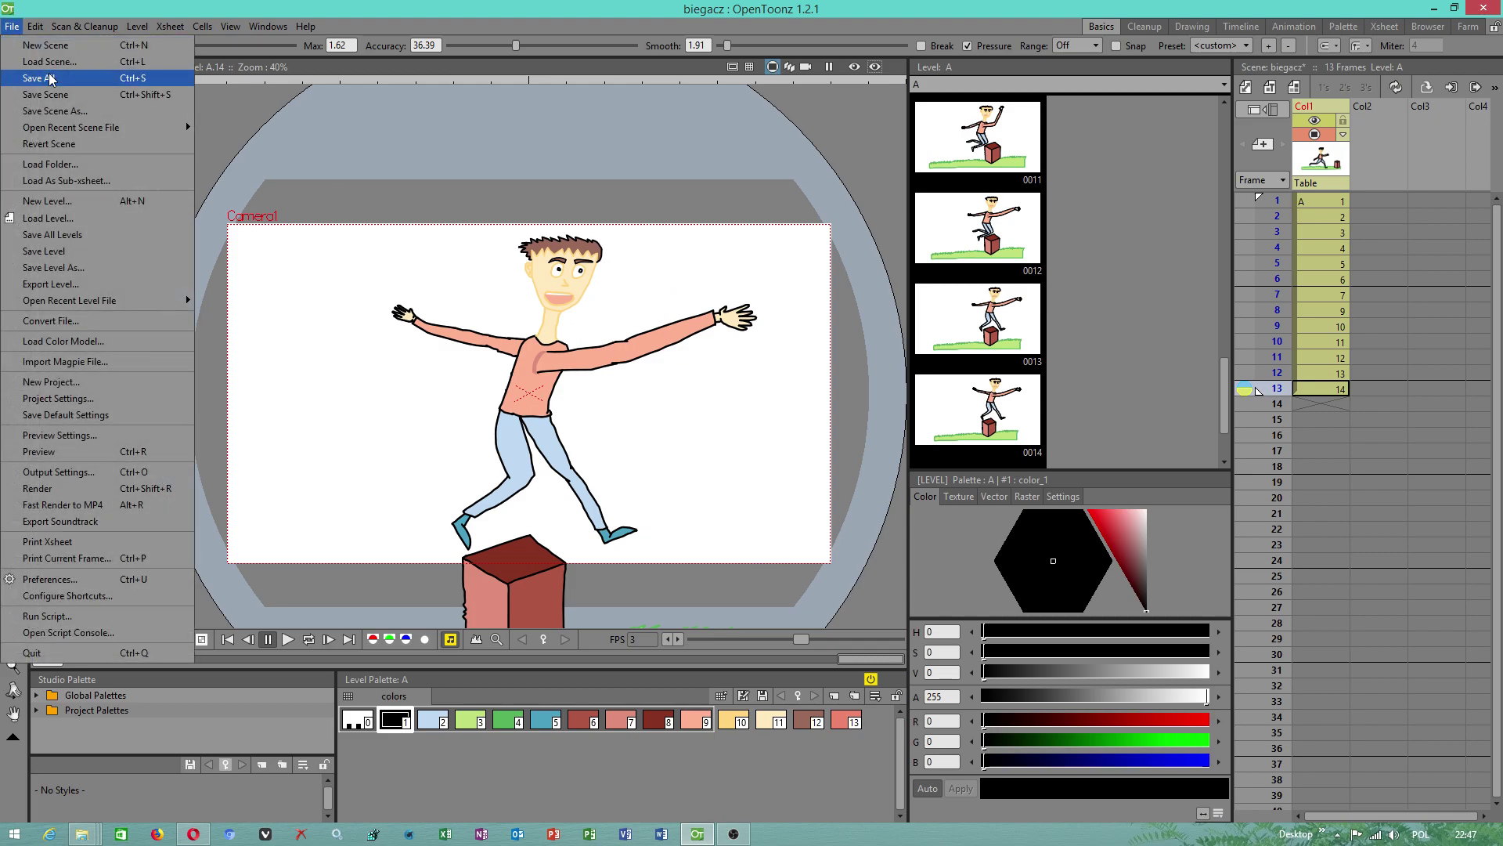
pyautogui.press('Escape')
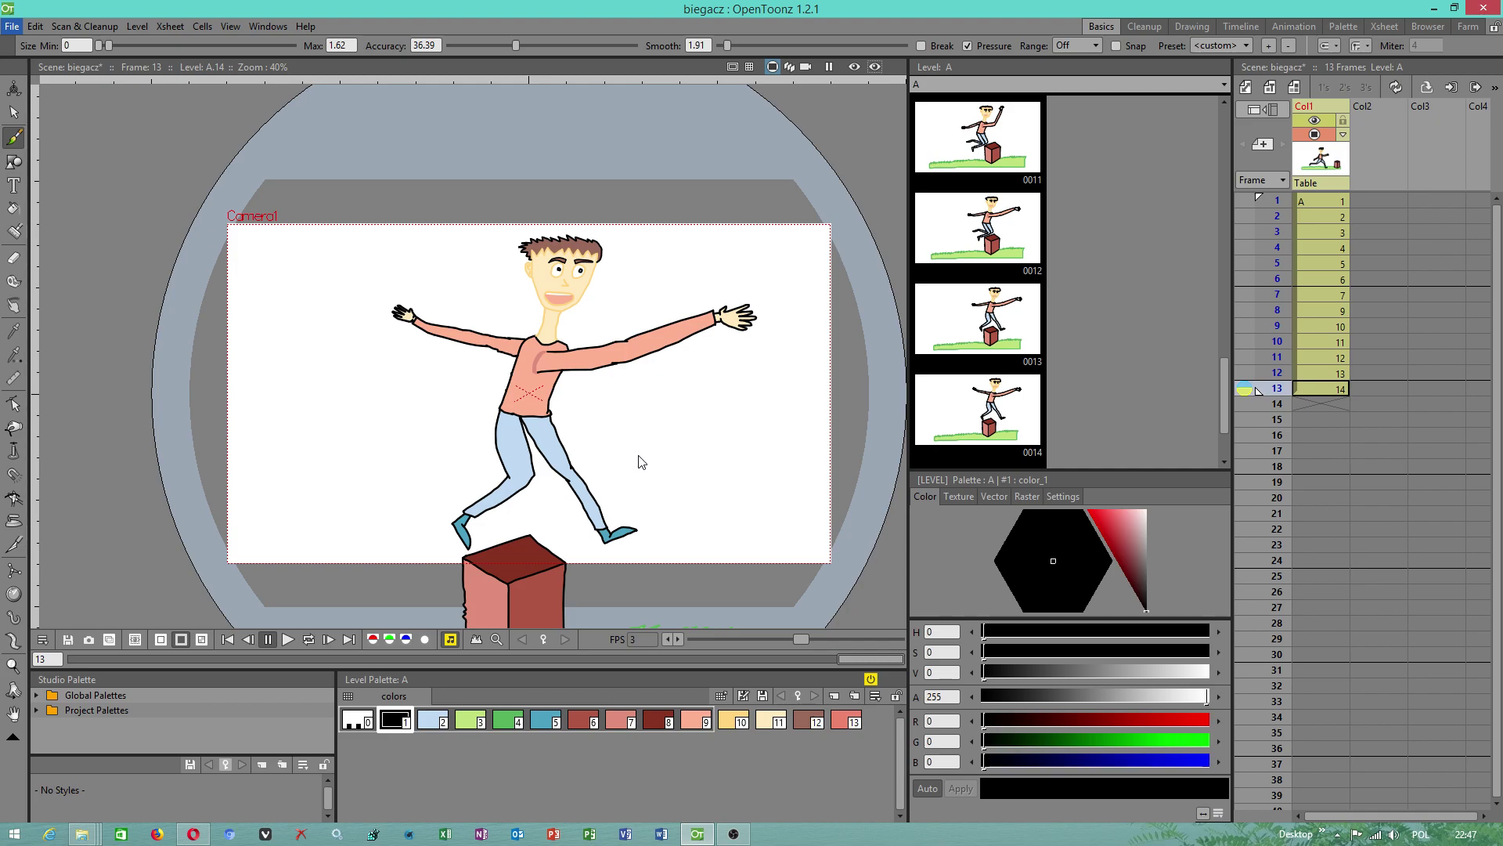
pyautogui.scroll(-1, 643, 462)
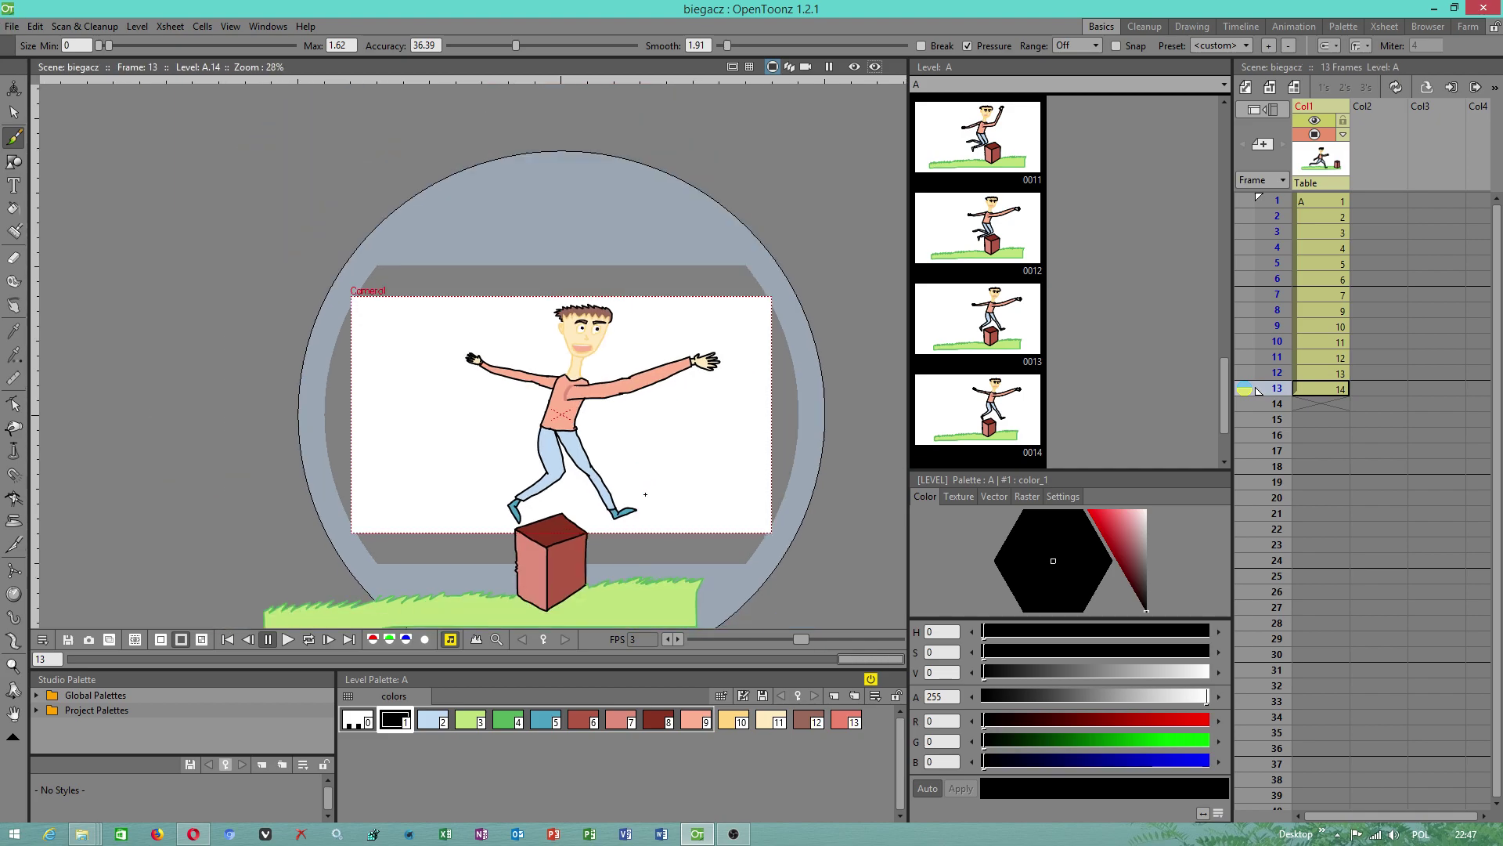
# Play the whole animation in a loop with the character, box and grass in view, stop it and return to frame 1
pyautogui.press('space')
pyautogui.moveTo(758, 479); pyautogui.dragTo(718, 409)
pyautogui.scroll(1, 718, 410)
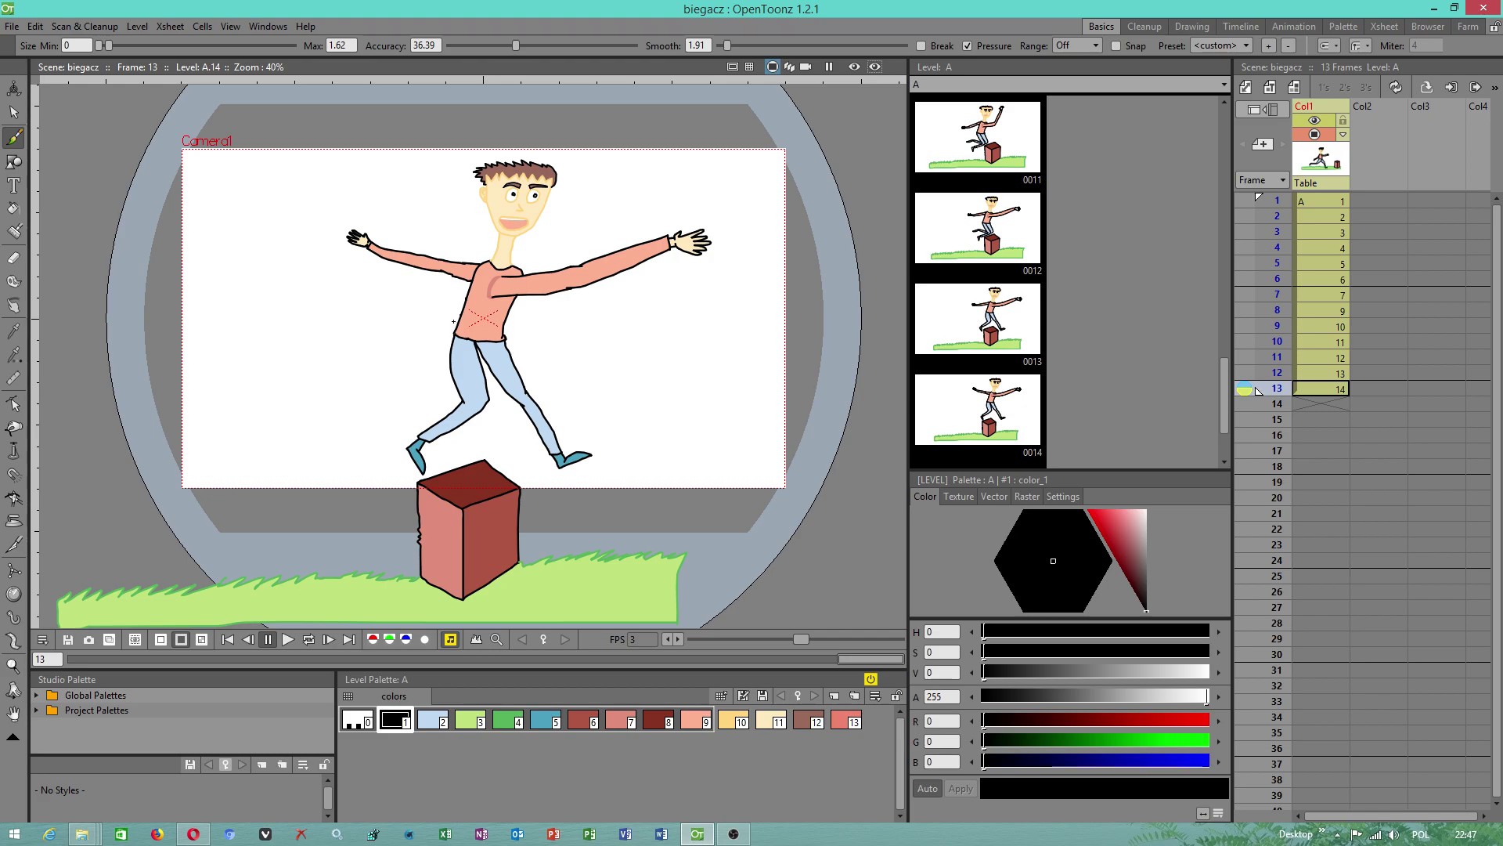
pyautogui.scroll(-1, 491, 358)
pyautogui.scroll(1, 526, 287)
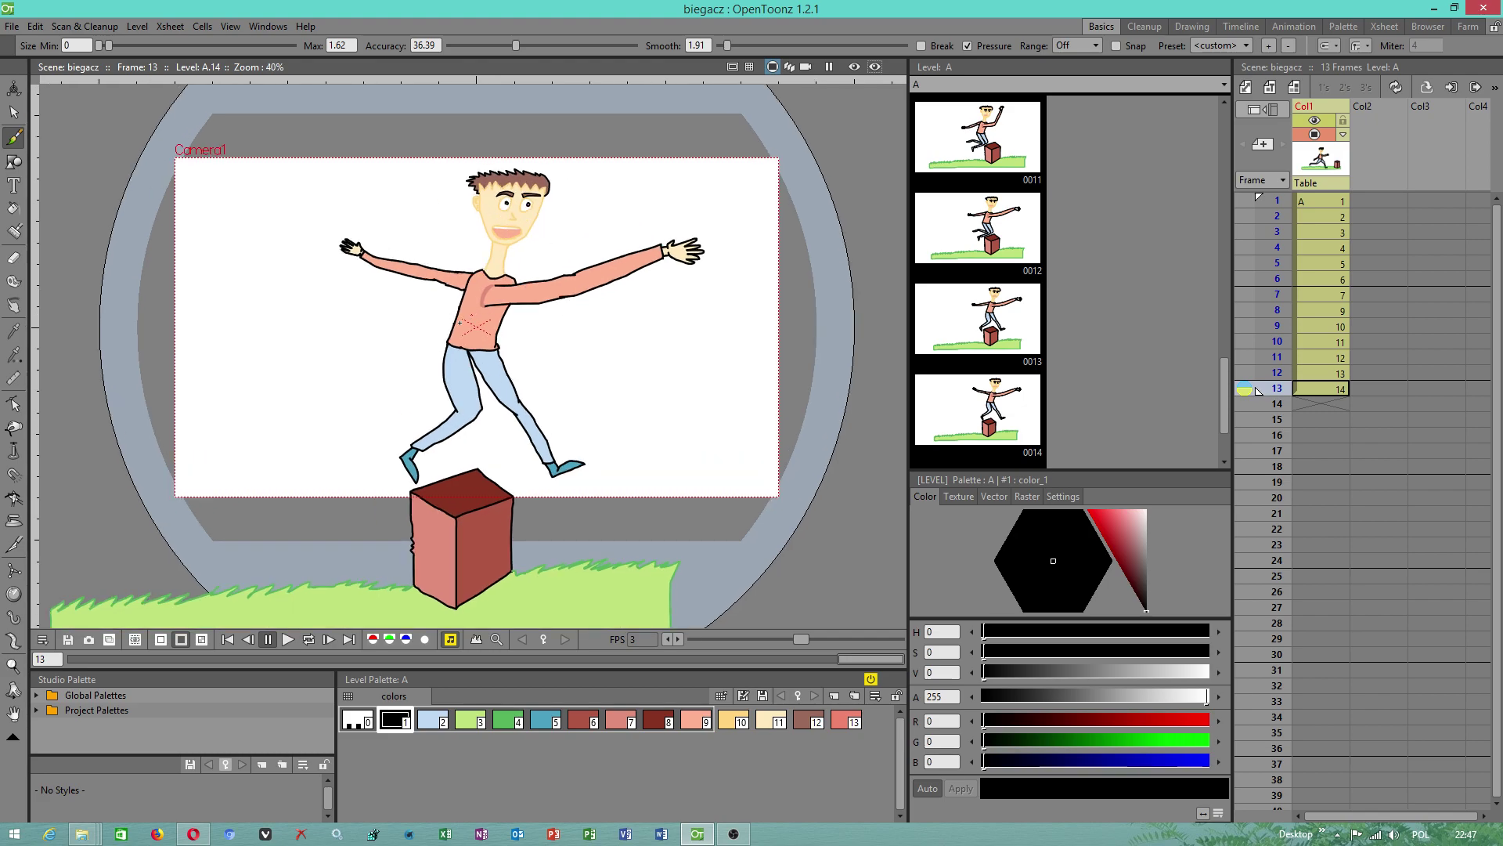
pyautogui.scroll(-1, 500, 337)
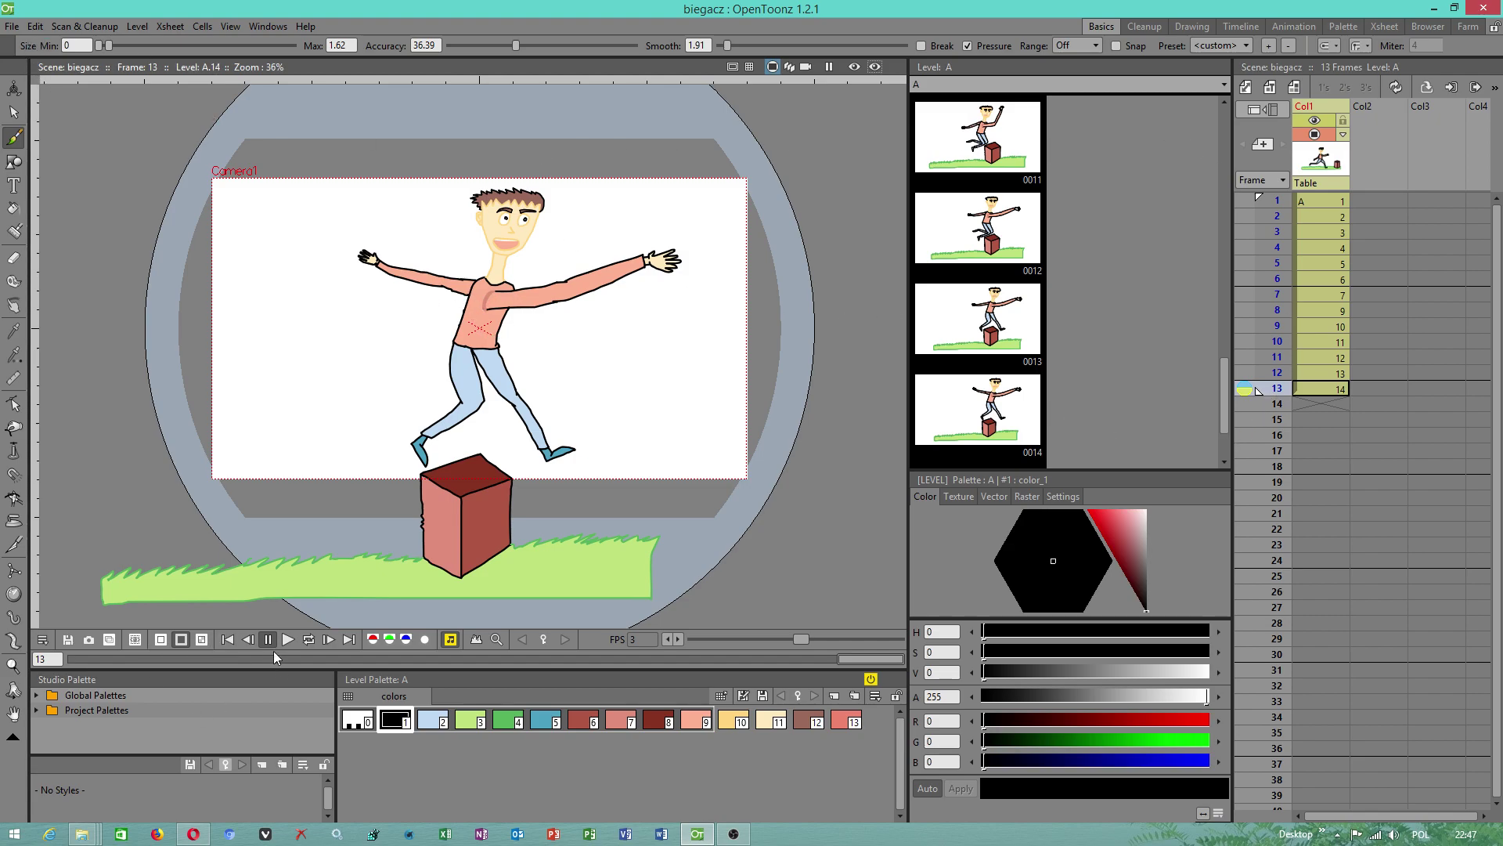
pyautogui.click(307, 640)
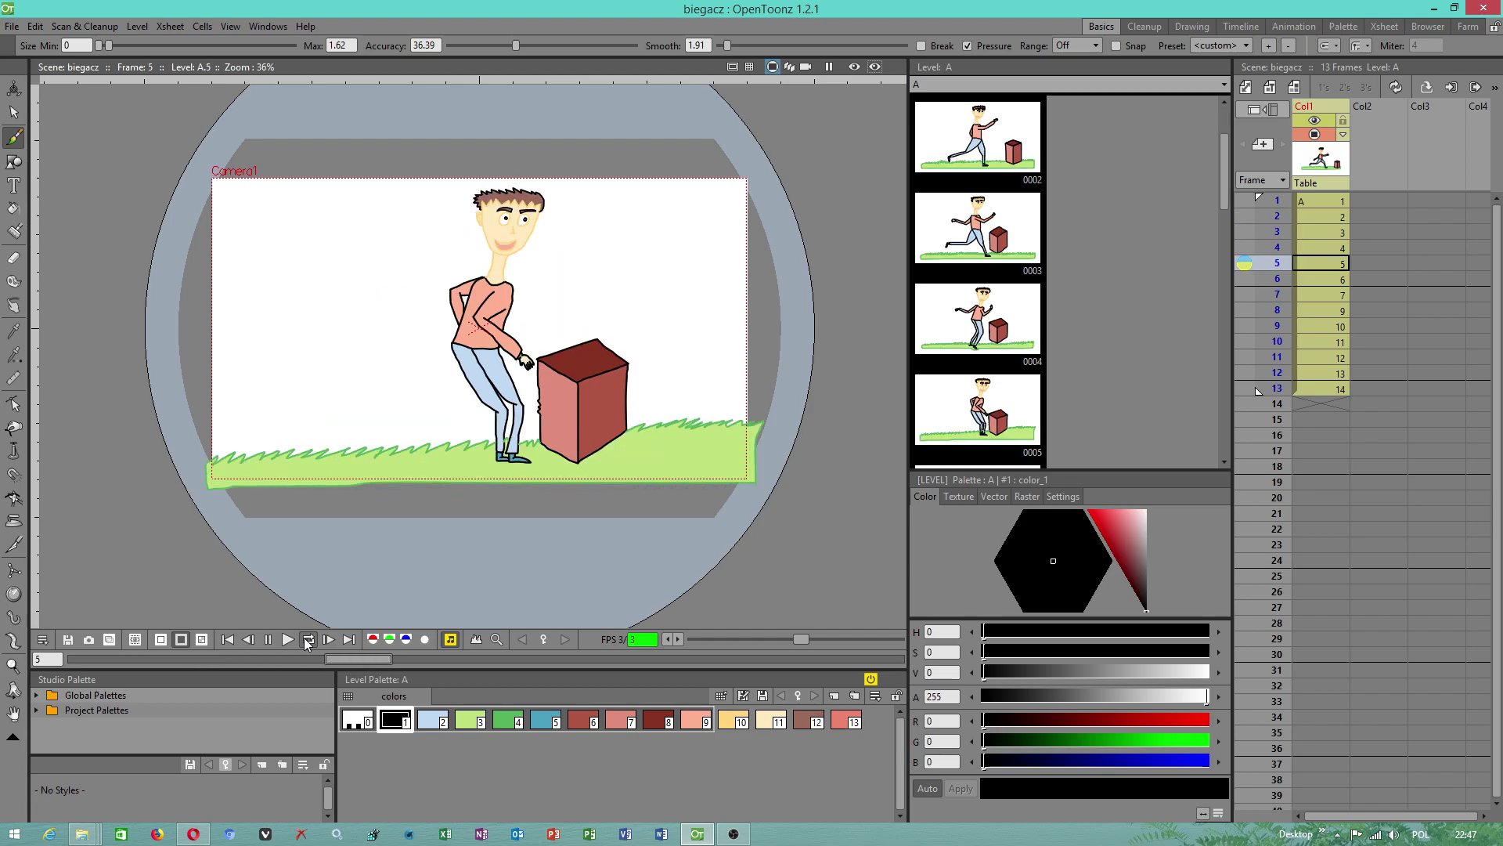
pyautogui.click(268, 640)
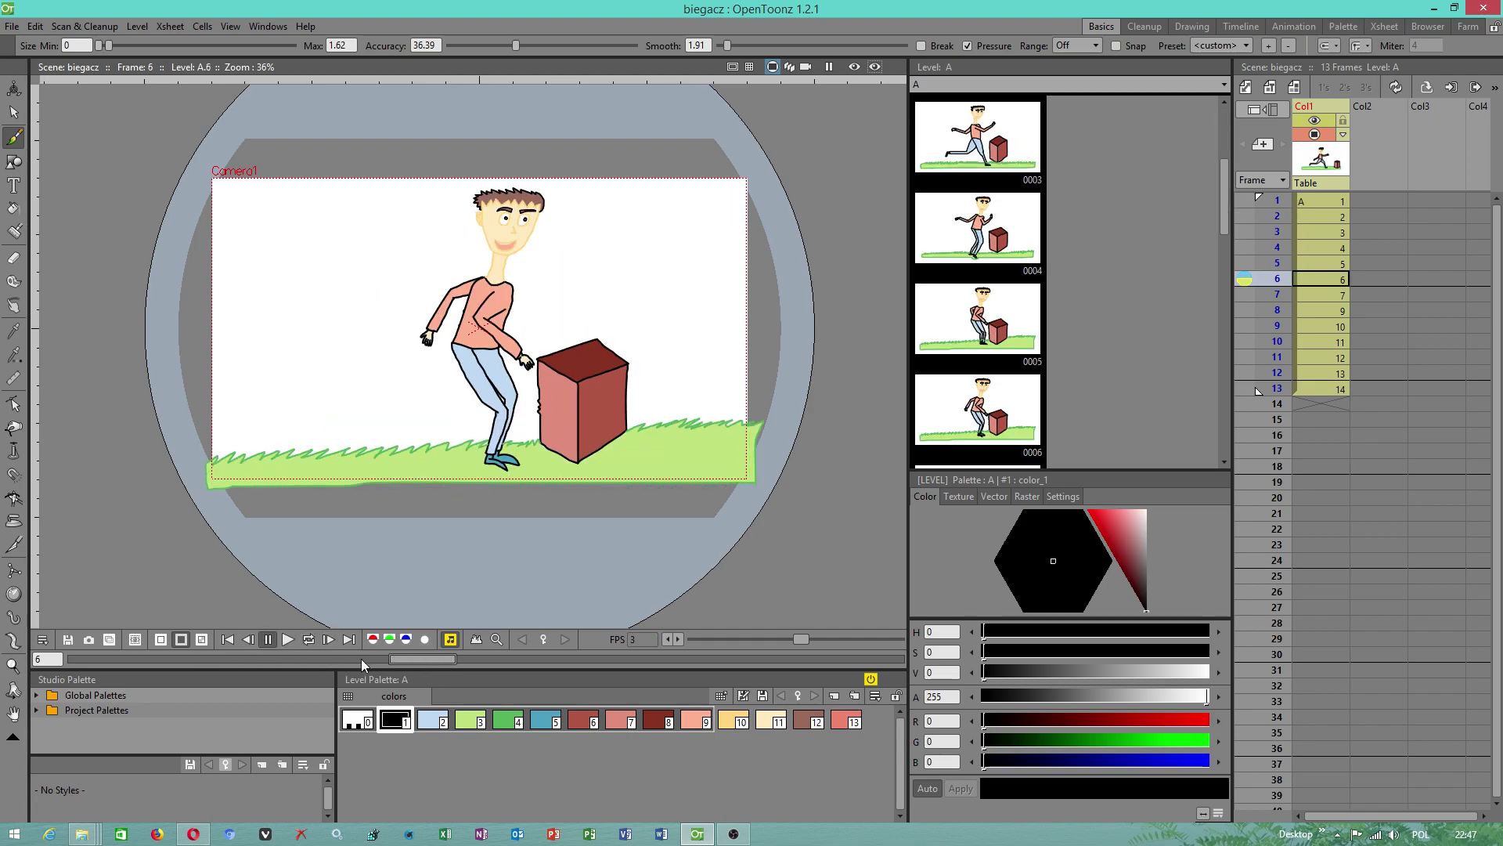
pyautogui.moveTo(394, 658); pyautogui.dragTo(4, 666)
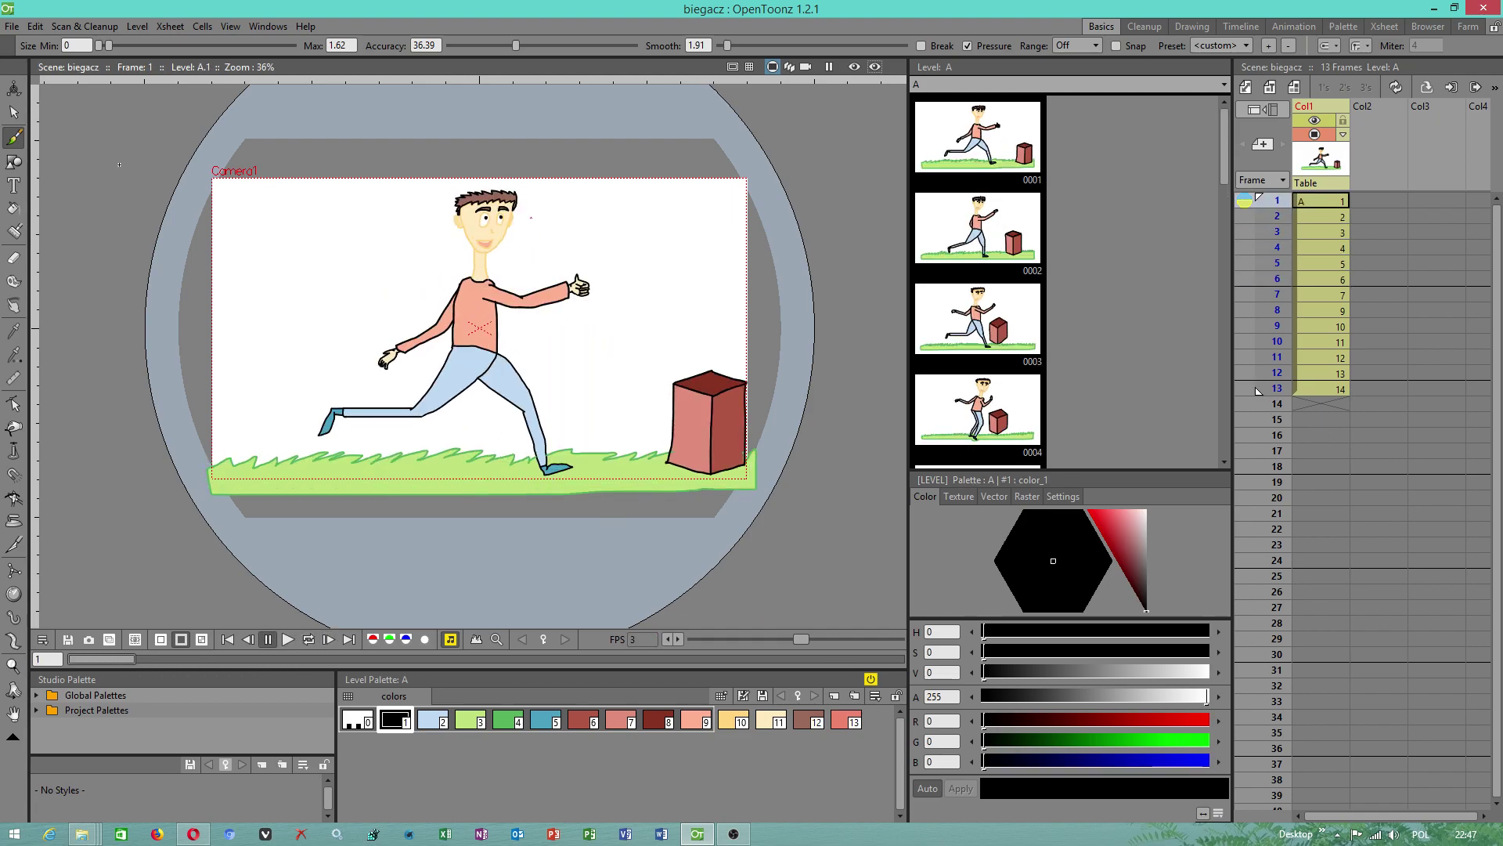
# Open the output settings and review the mp4 quality and scale options and the available output formats
pyautogui.click(6, 29)
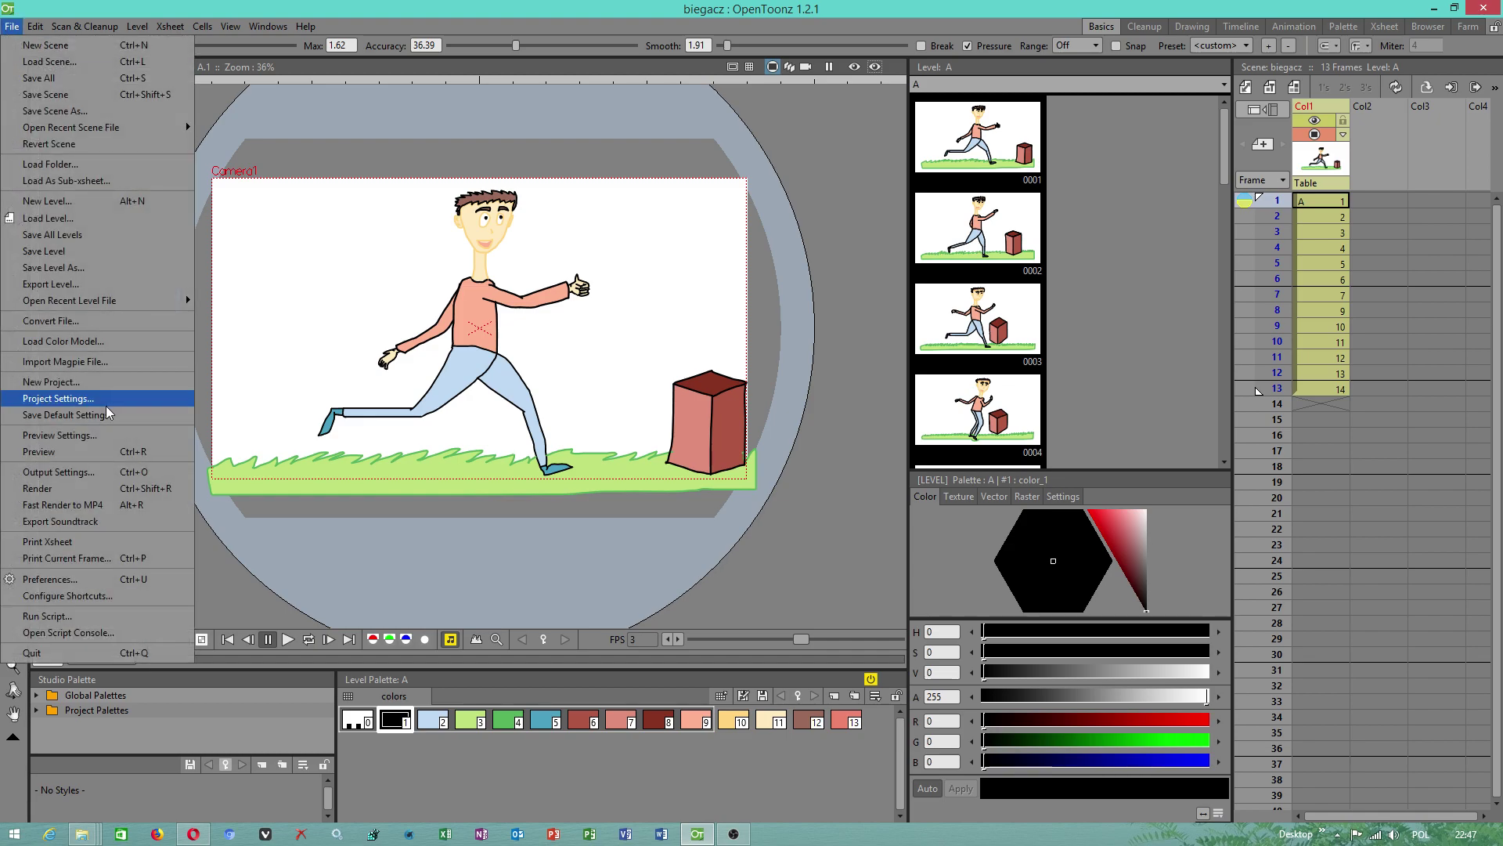
pyautogui.click(55, 474)
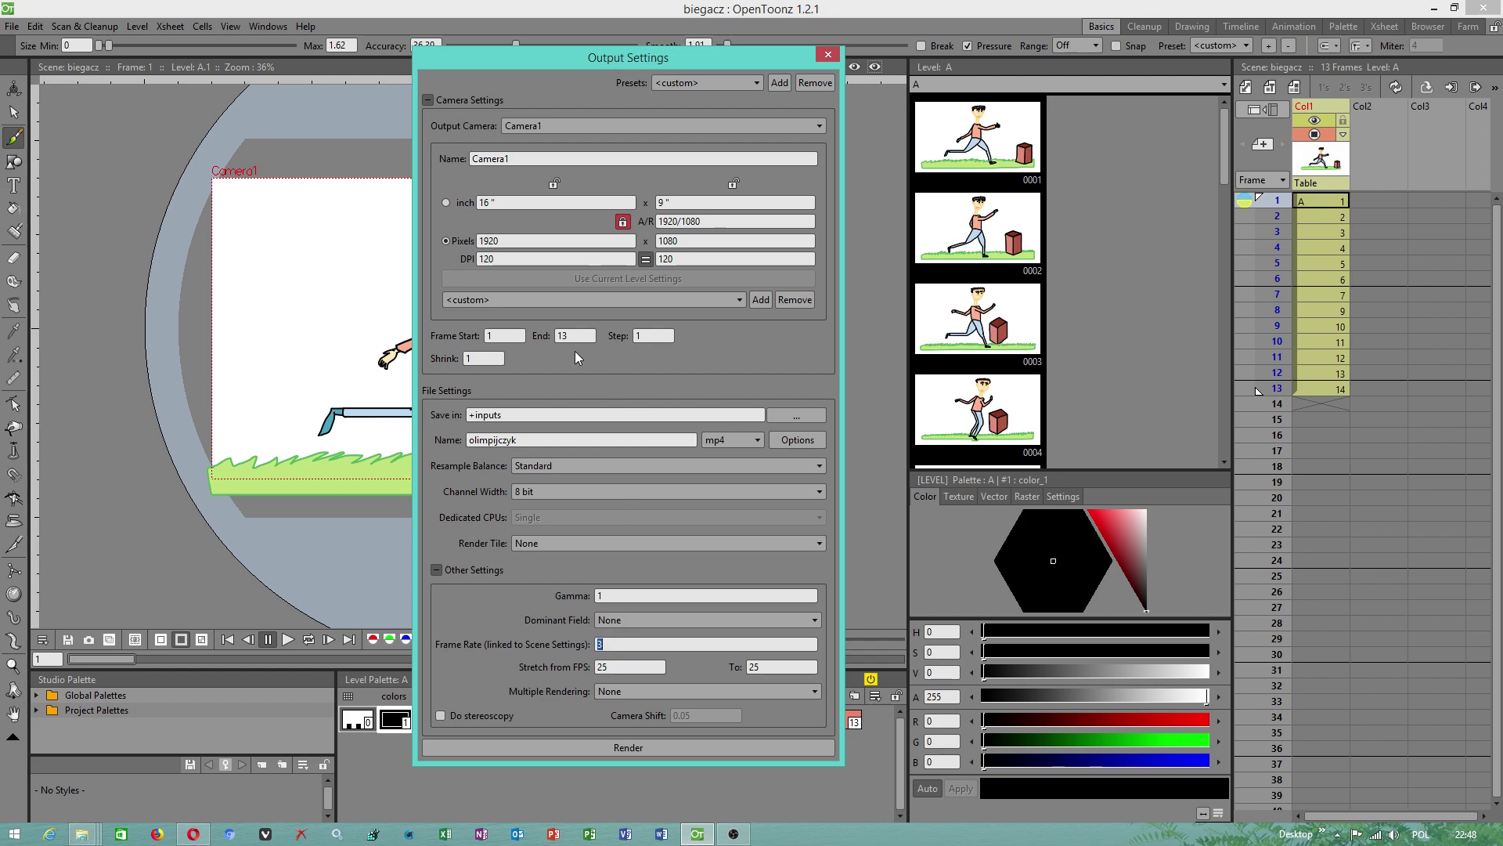
pyautogui.click(800, 440)
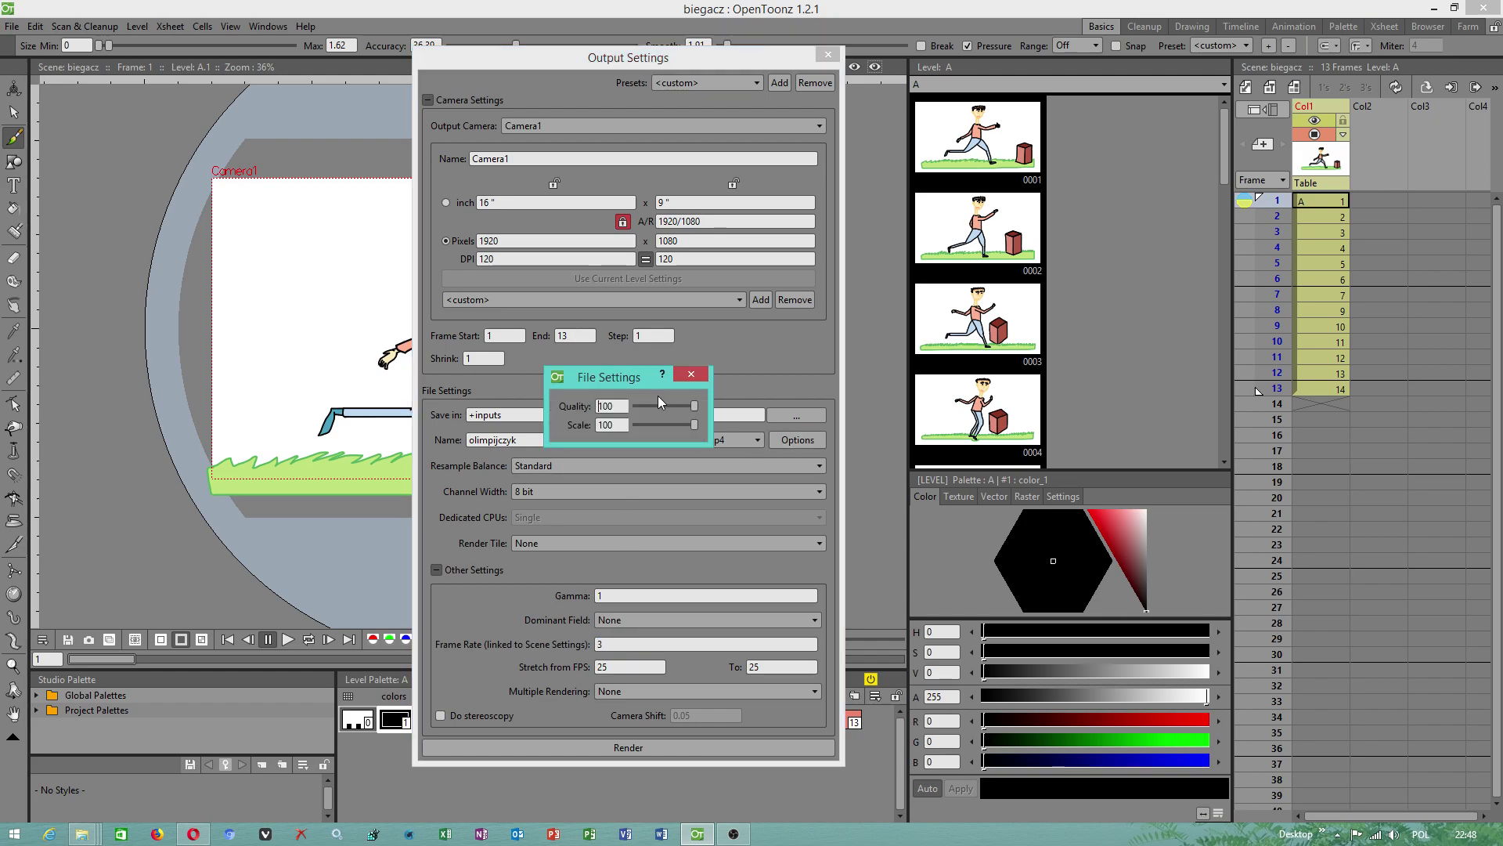
pyautogui.click(692, 373)
pyautogui.click(734, 441)
pyautogui.click(737, 447)
pyautogui.click(352, 548)
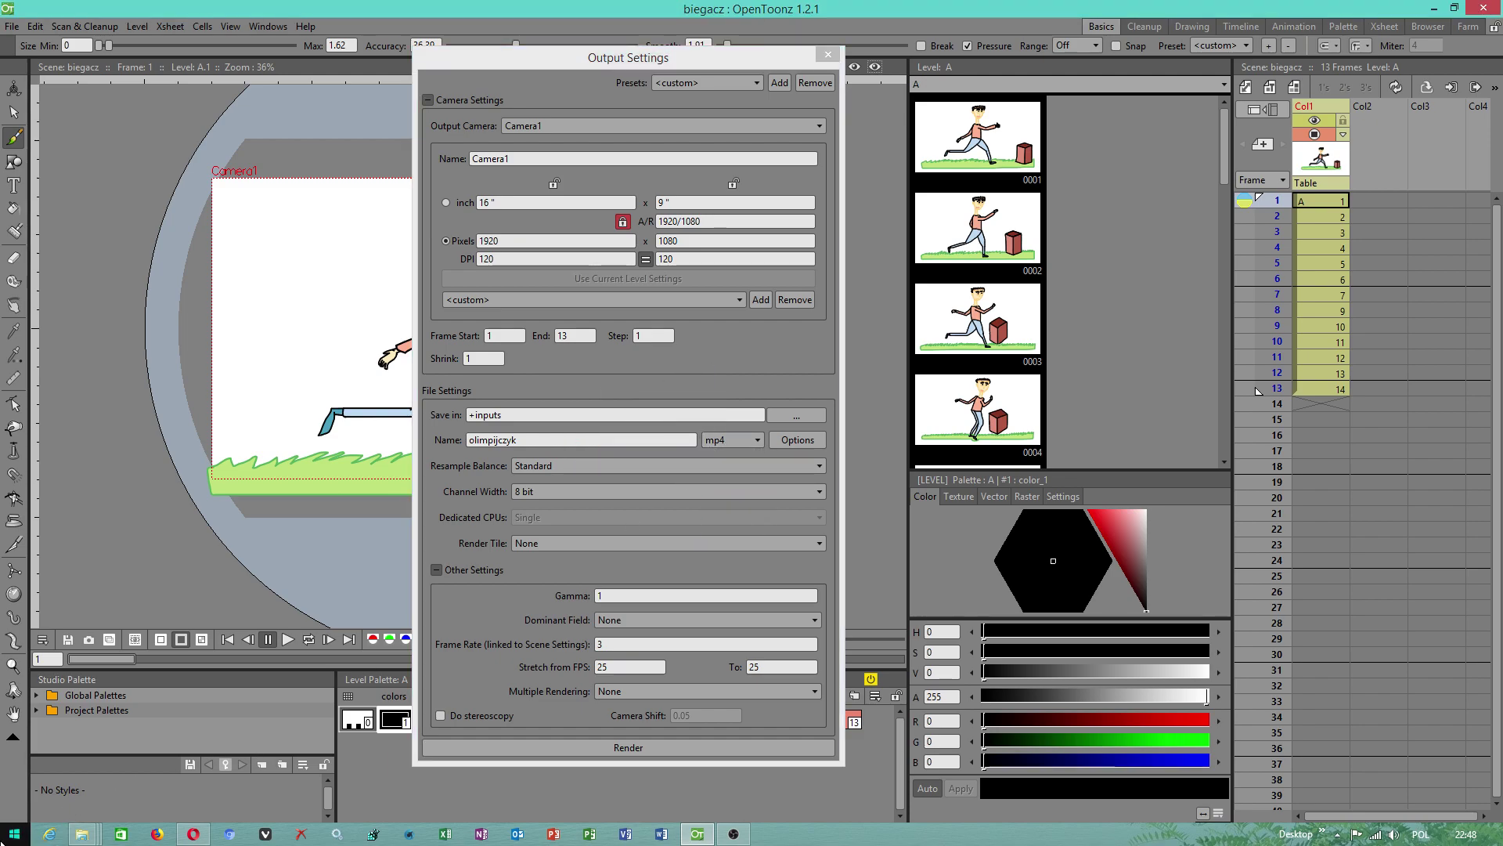
# Find the Xvid codec's group among all installed programs and show its contents
pyautogui.click(15, 833)
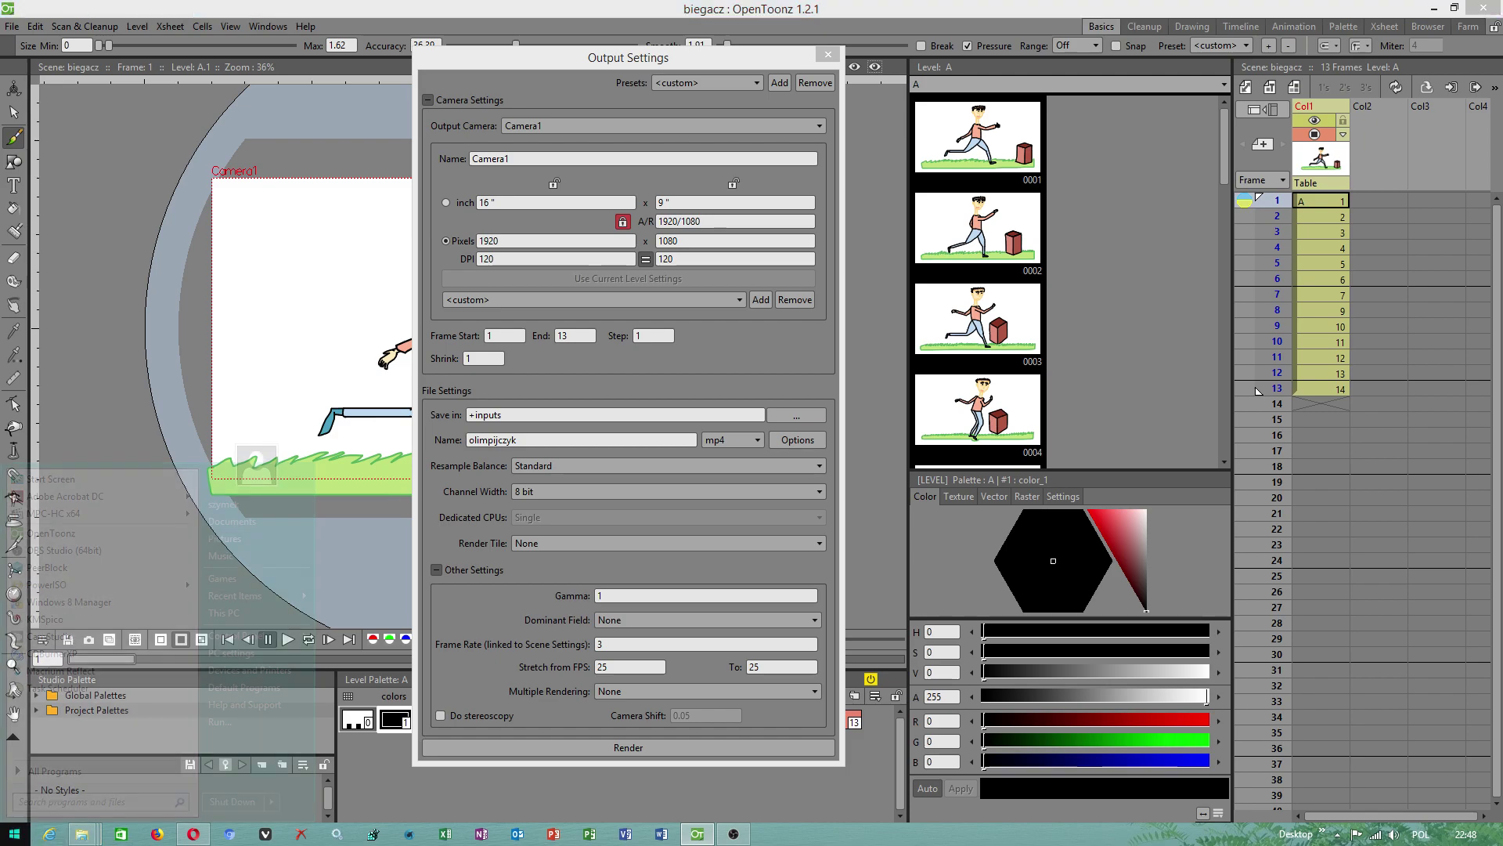
pyautogui.click(57, 771)
pyautogui.scroll(-5, 71, 709)
pyautogui.scroll(-4, 70, 709)
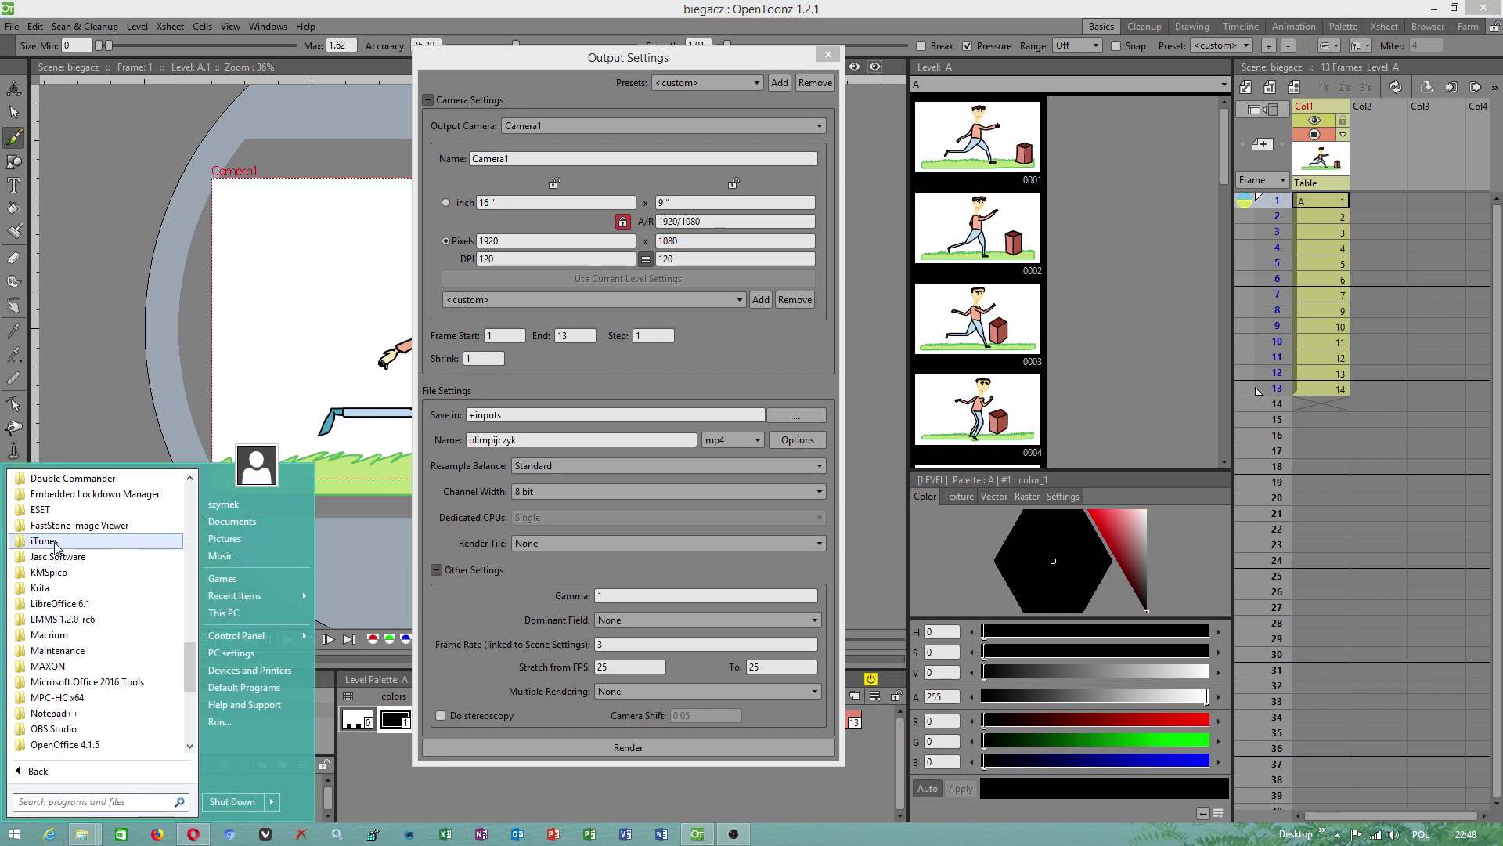
pyautogui.scroll(-6, 94, 689)
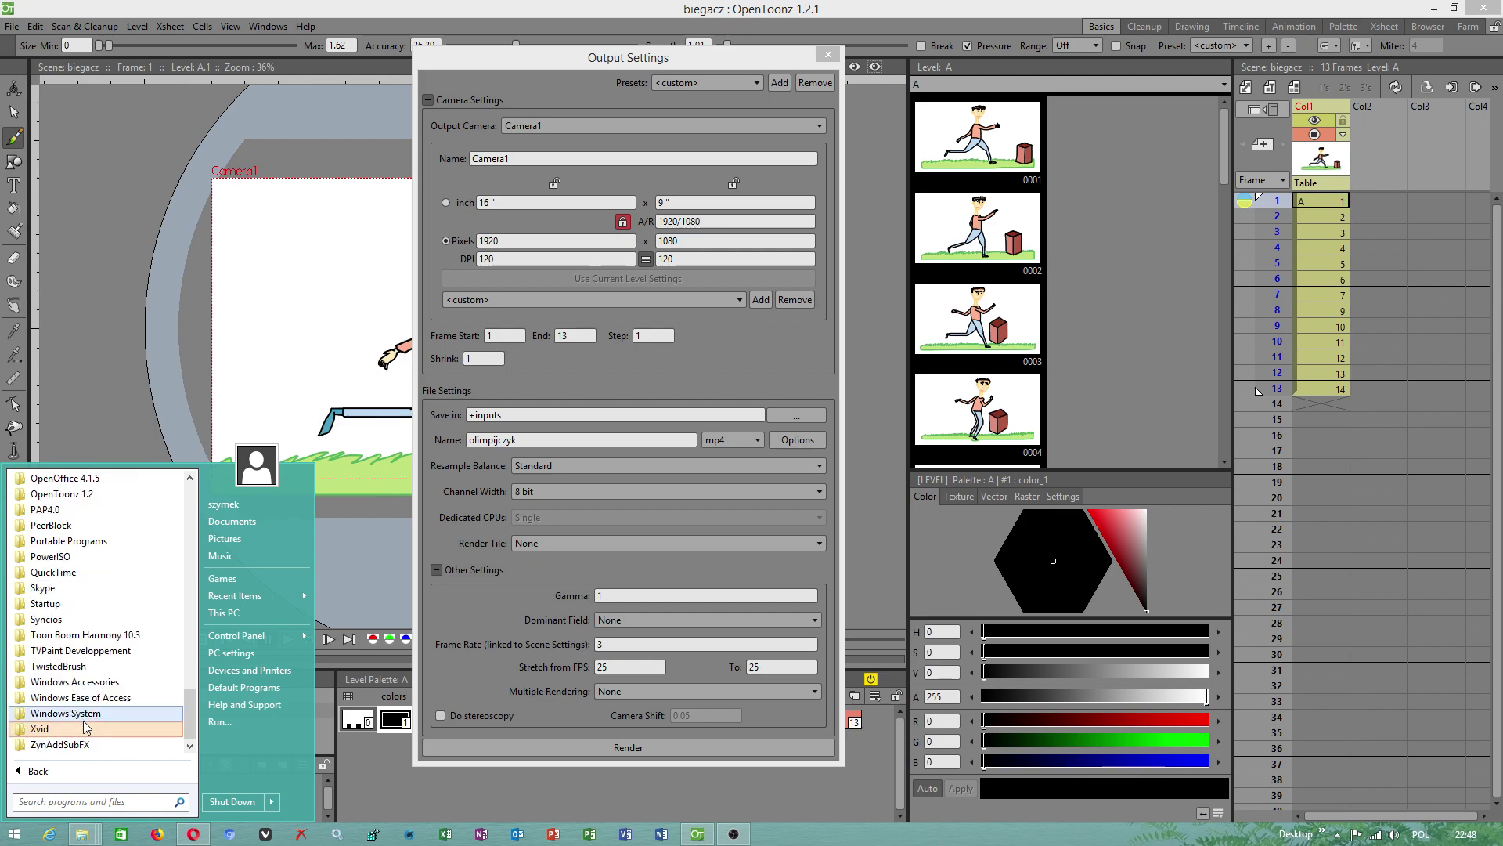
pyautogui.click(82, 740)
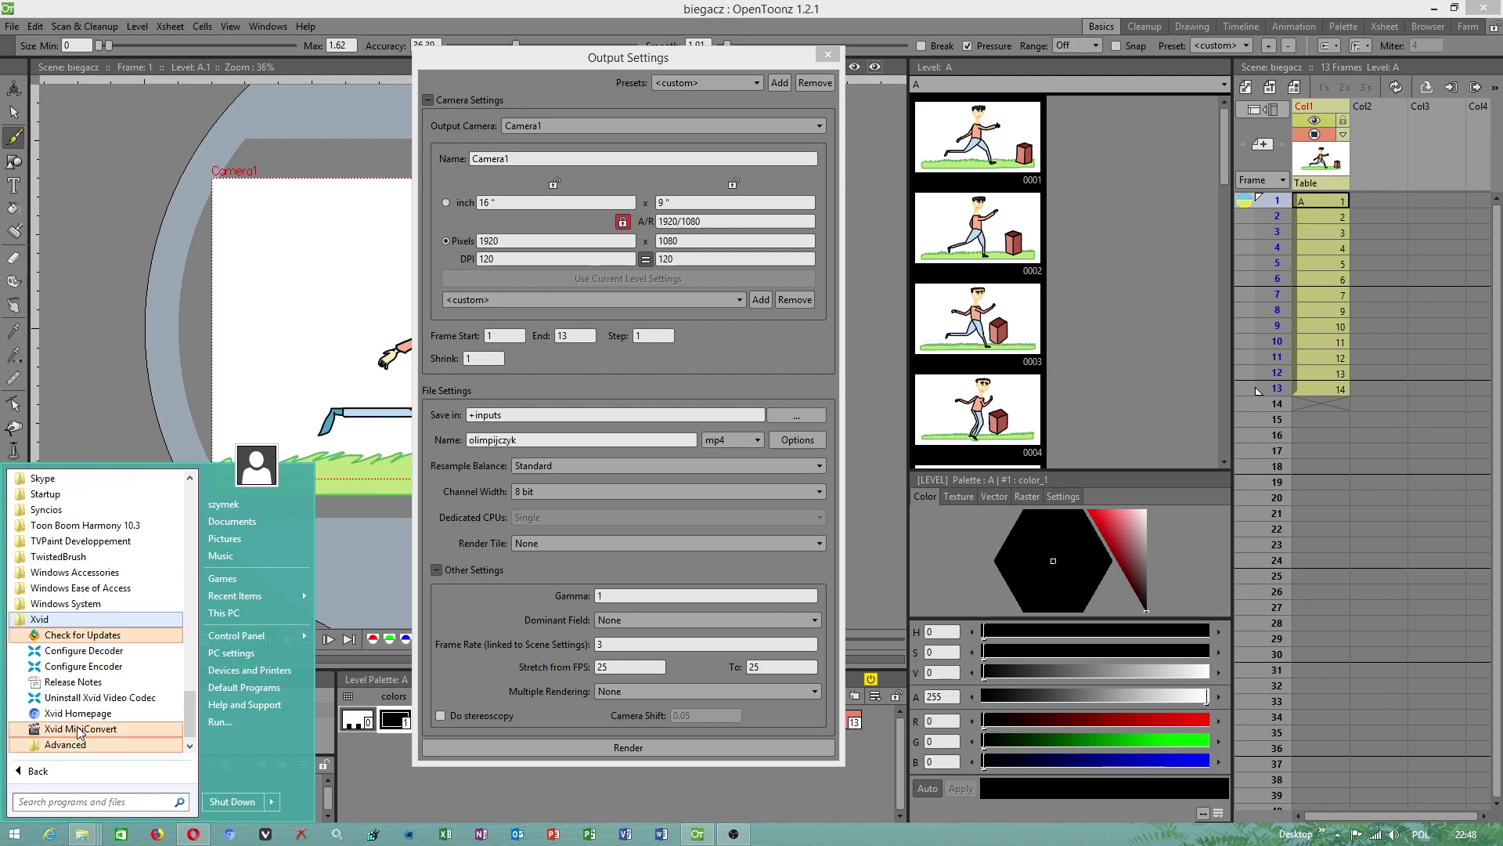
# Browse drive G: to the bin folder of the static ffmpeg build inside aplikacje 2018\ffmpeg-2017 and examine its program files
pyautogui.click(249, 614)
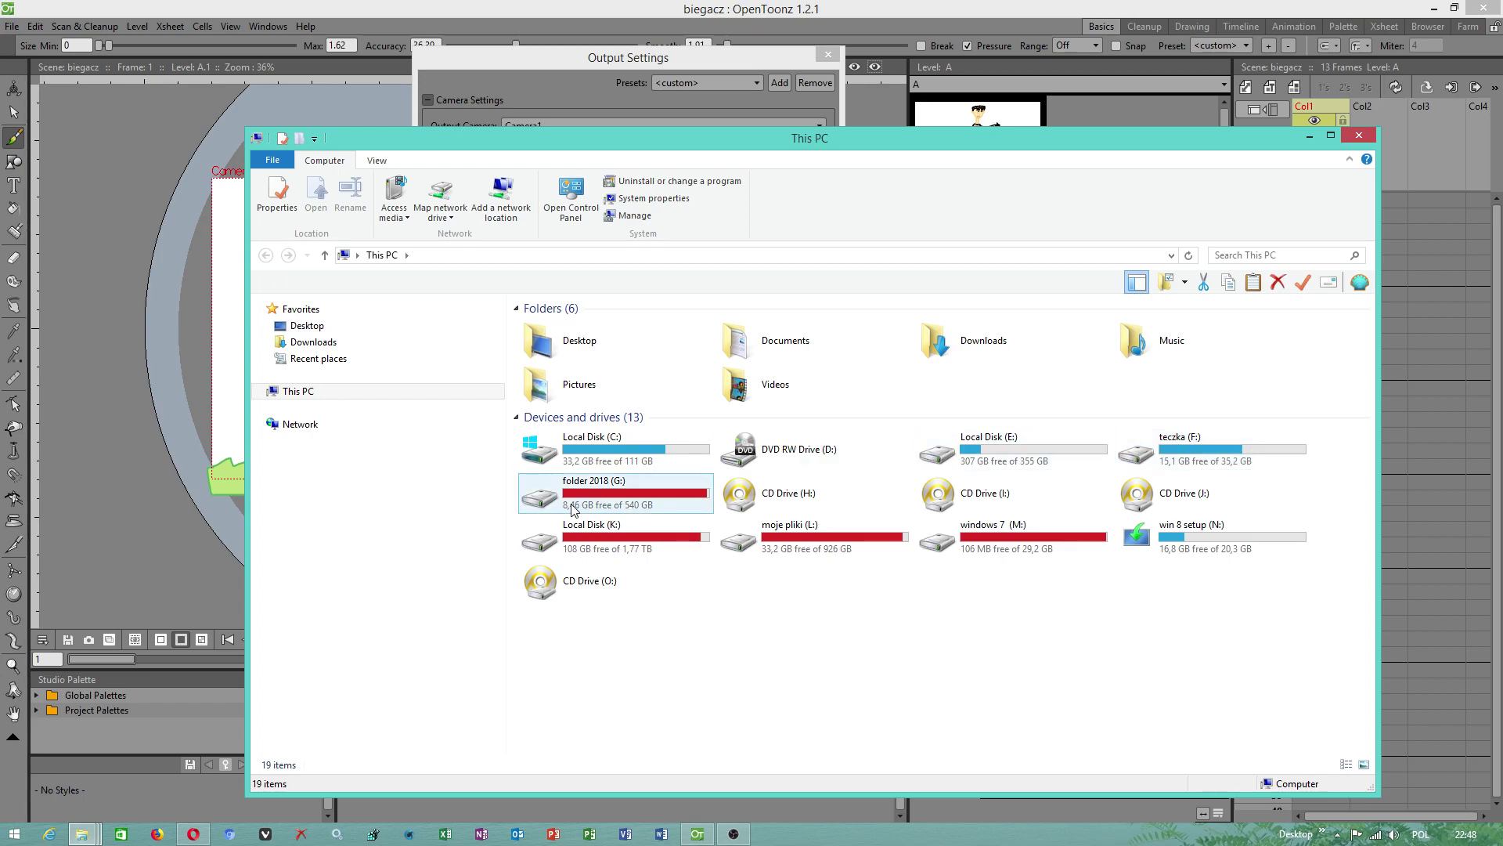
pyautogui.doubleClick(642, 482)
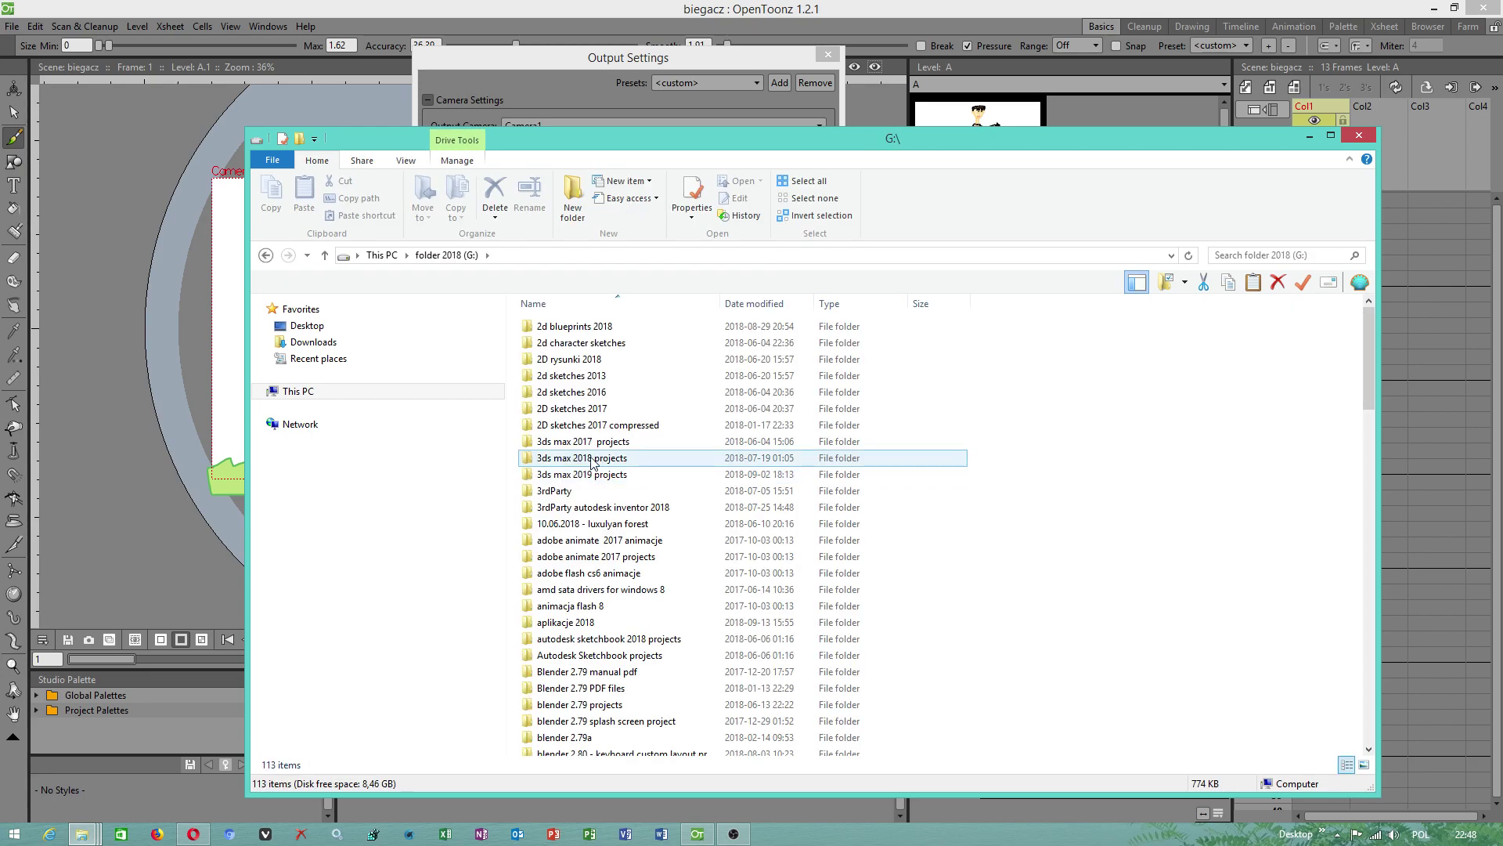
pyautogui.doubleClick(565, 622)
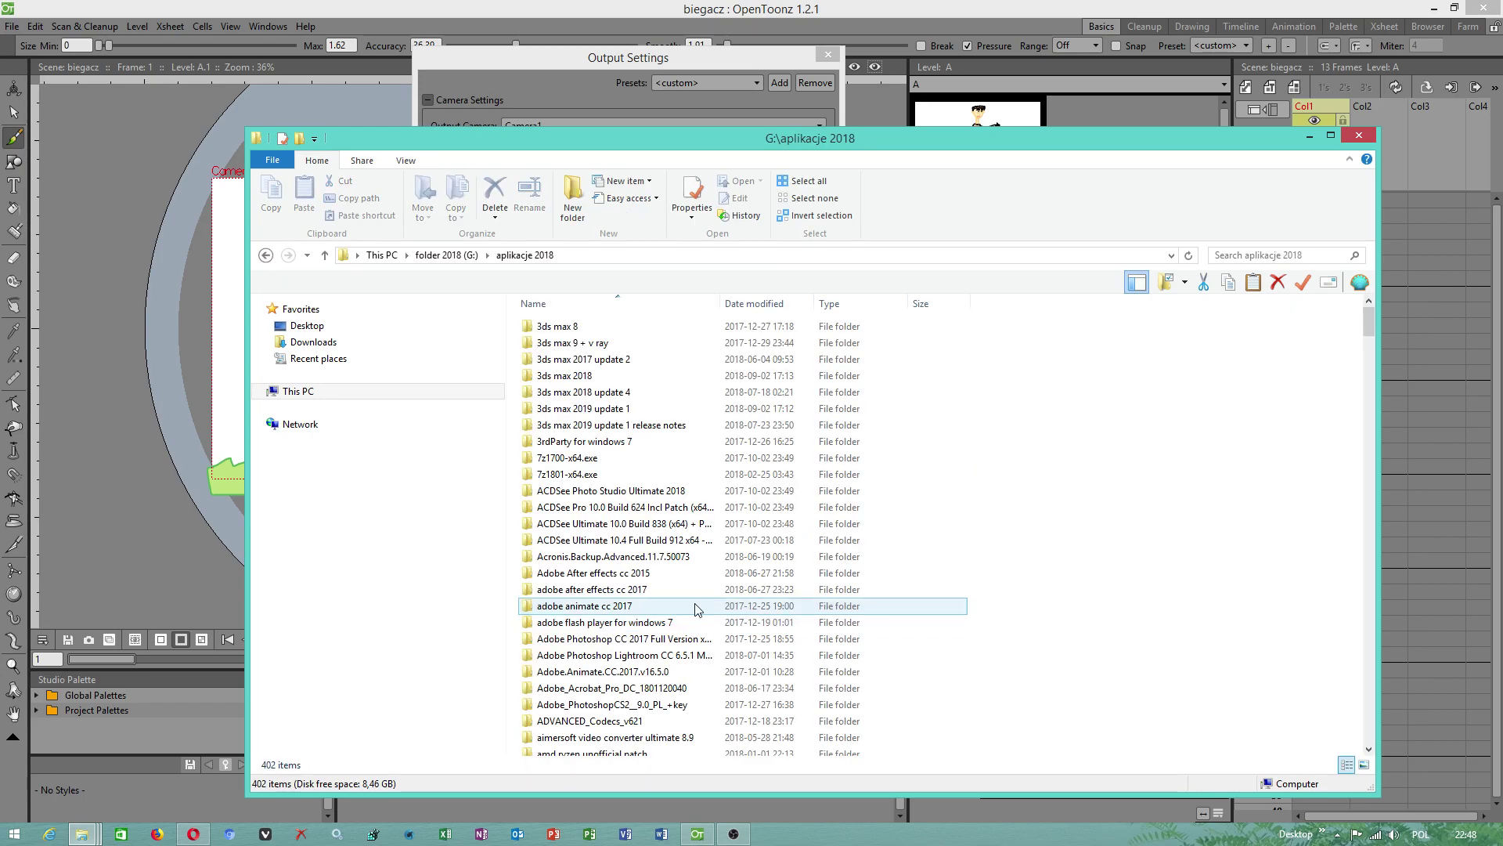
pyautogui.moveTo(1368, 323); pyautogui.dragTo(1354, 472)
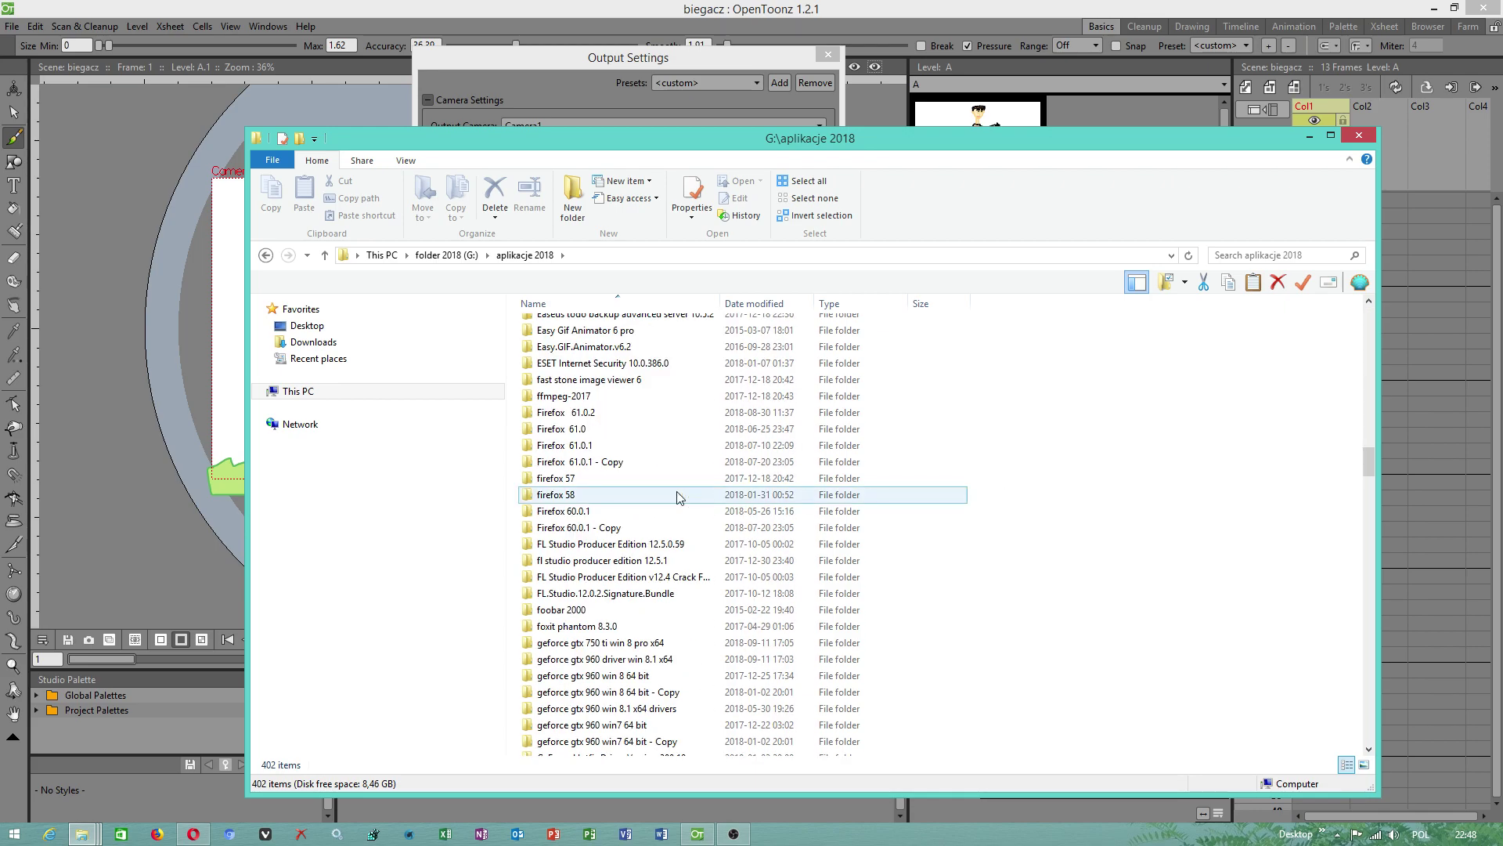
pyautogui.doubleClick(564, 395)
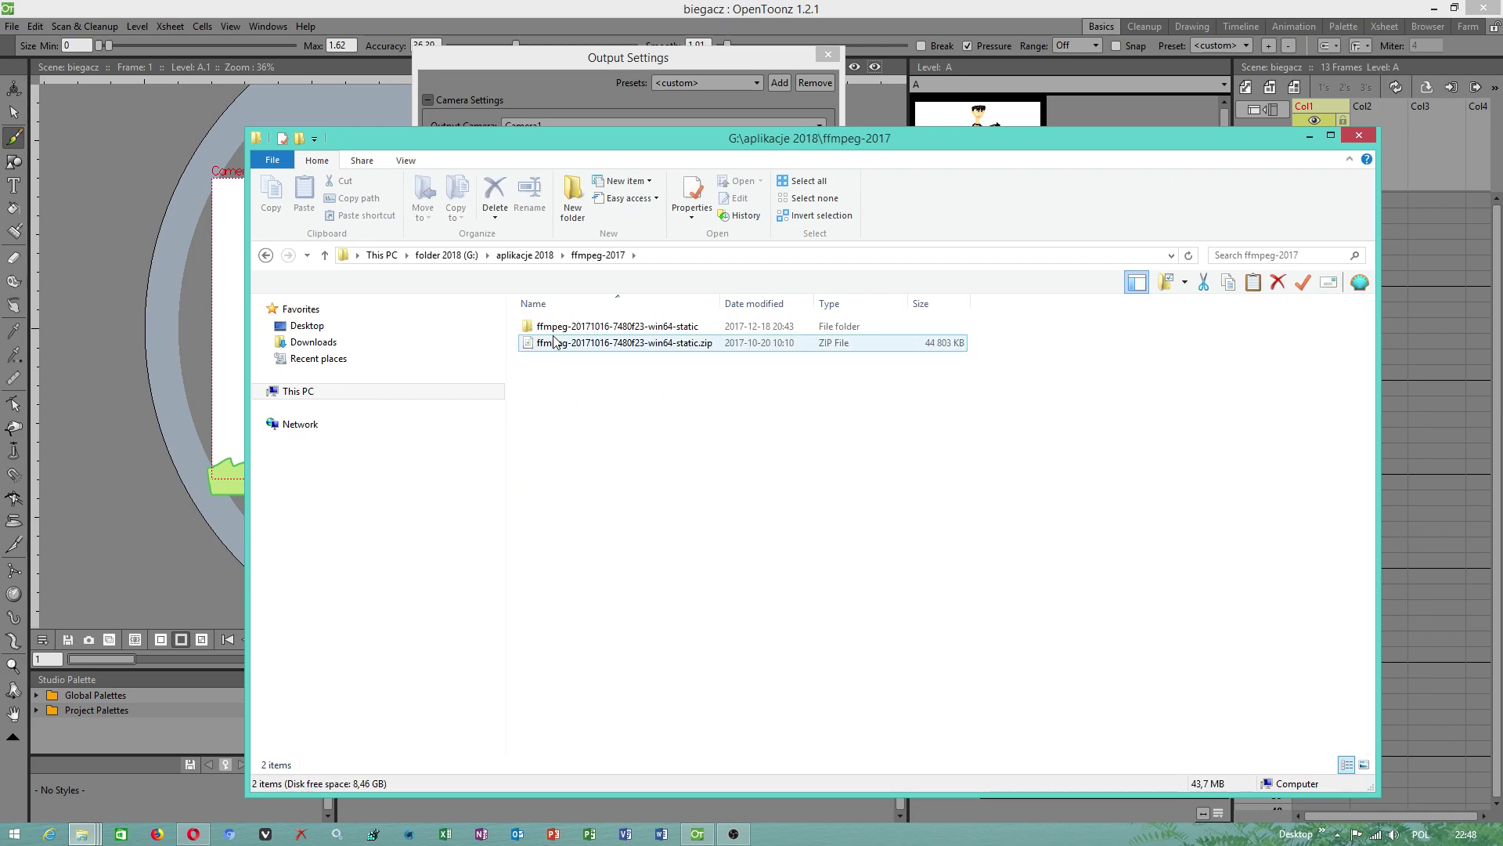
pyautogui.doubleClick(558, 326)
pyautogui.doubleClick(547, 332)
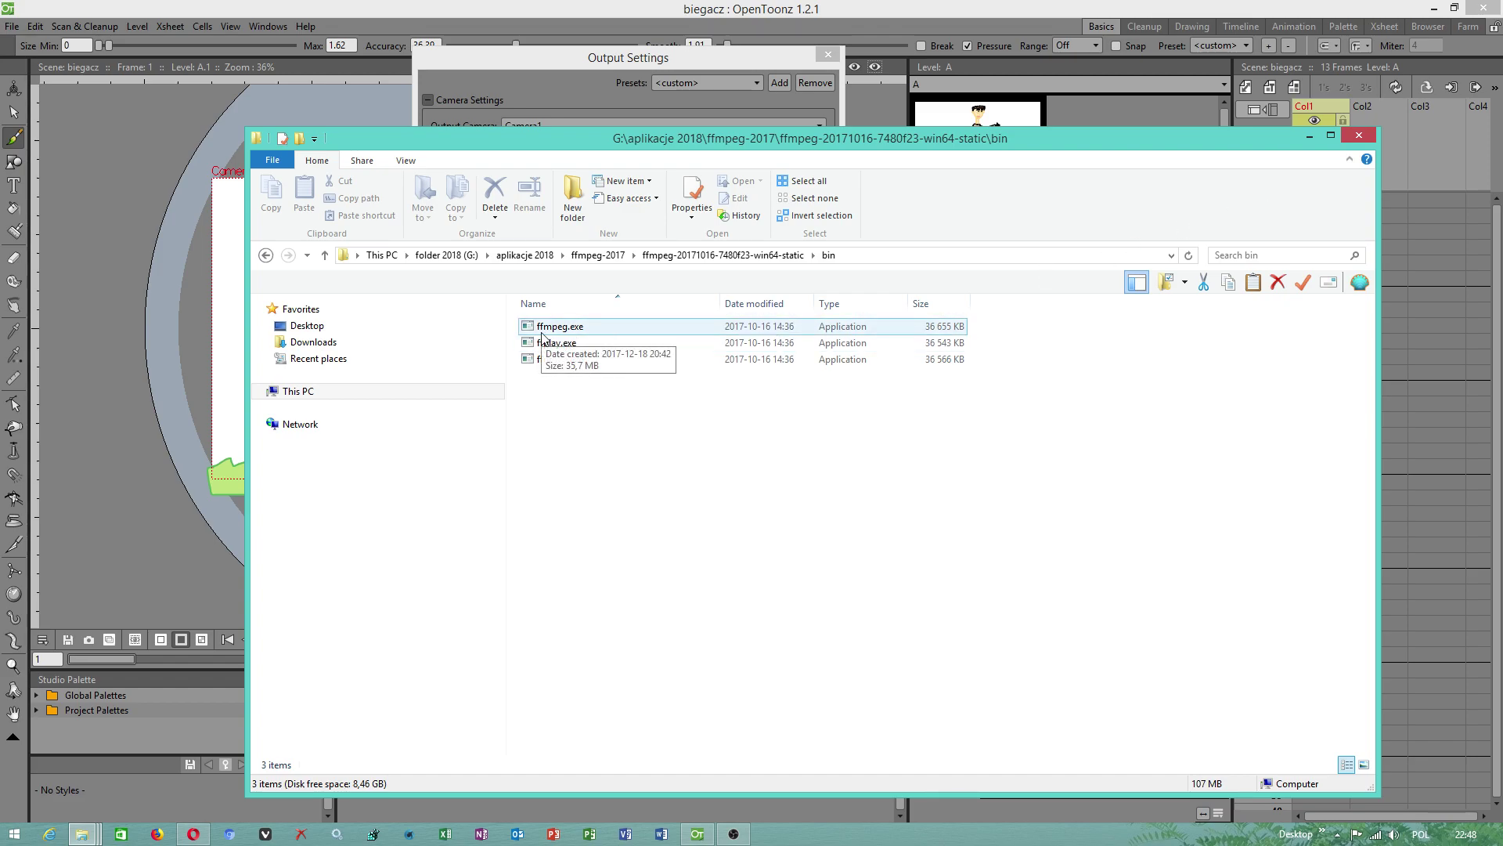
pyautogui.click(1310, 137)
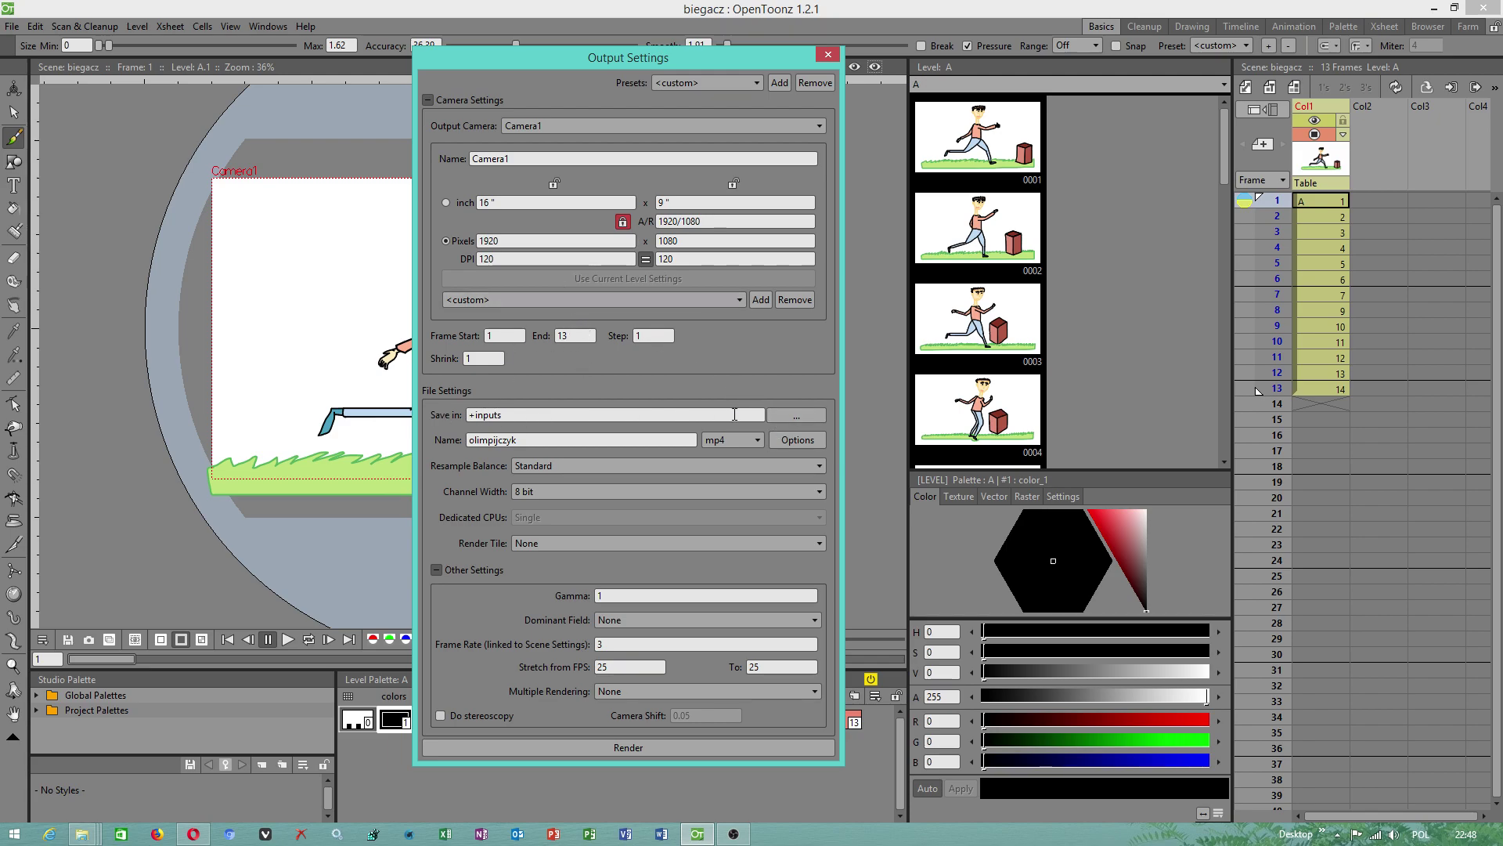
# Try to change the output save folder to one named szybko biegnie
pyautogui.click(815, 424)
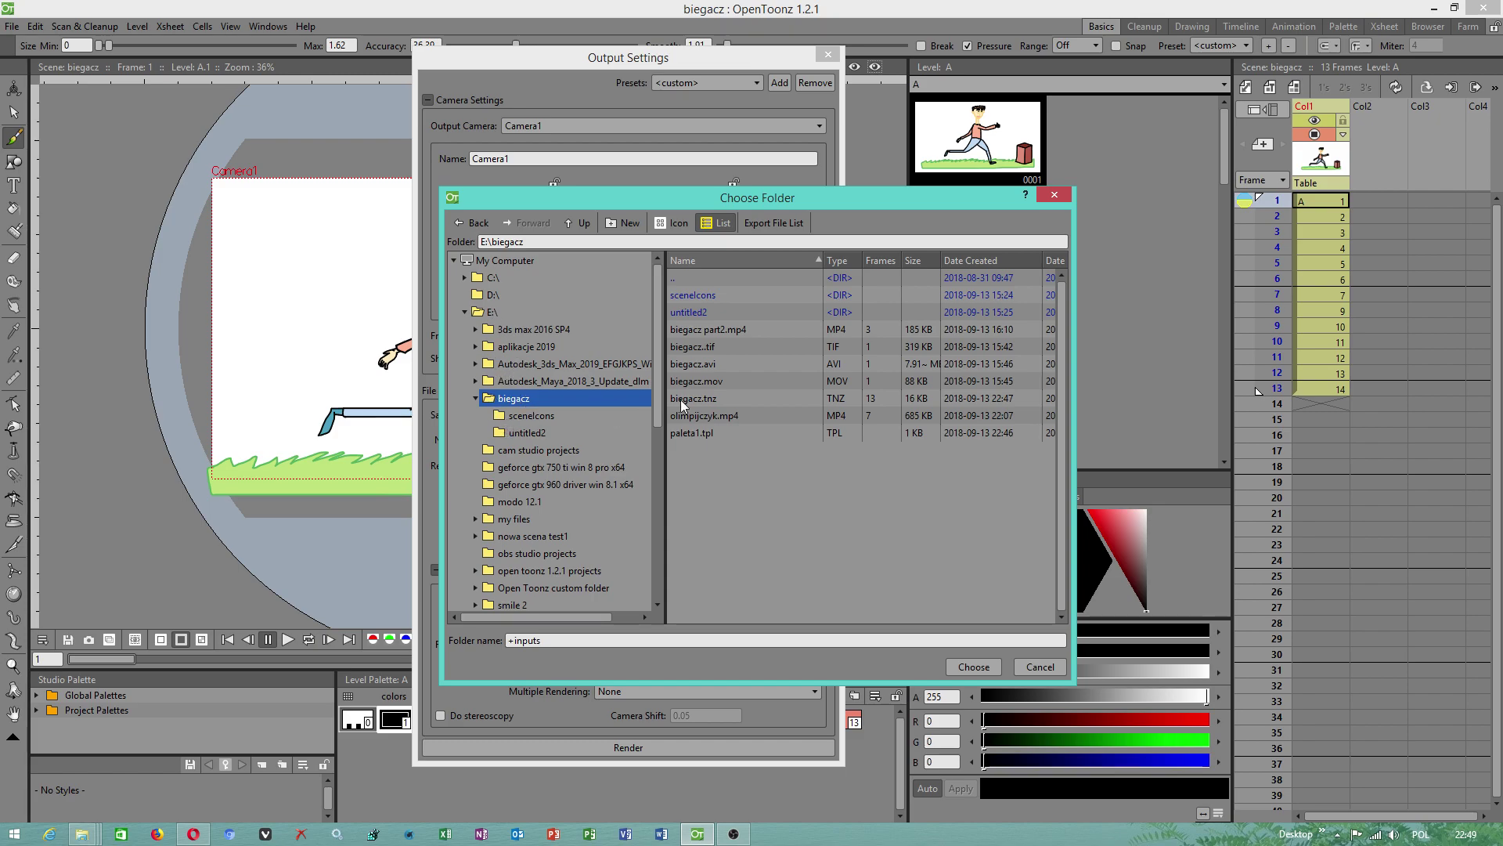
pyautogui.click(564, 640)
pyautogui.moveTo(564, 639); pyautogui.dragTo(475, 643)
pyautogui.write('szybko biegnie')
pyautogui.click(942, 667)
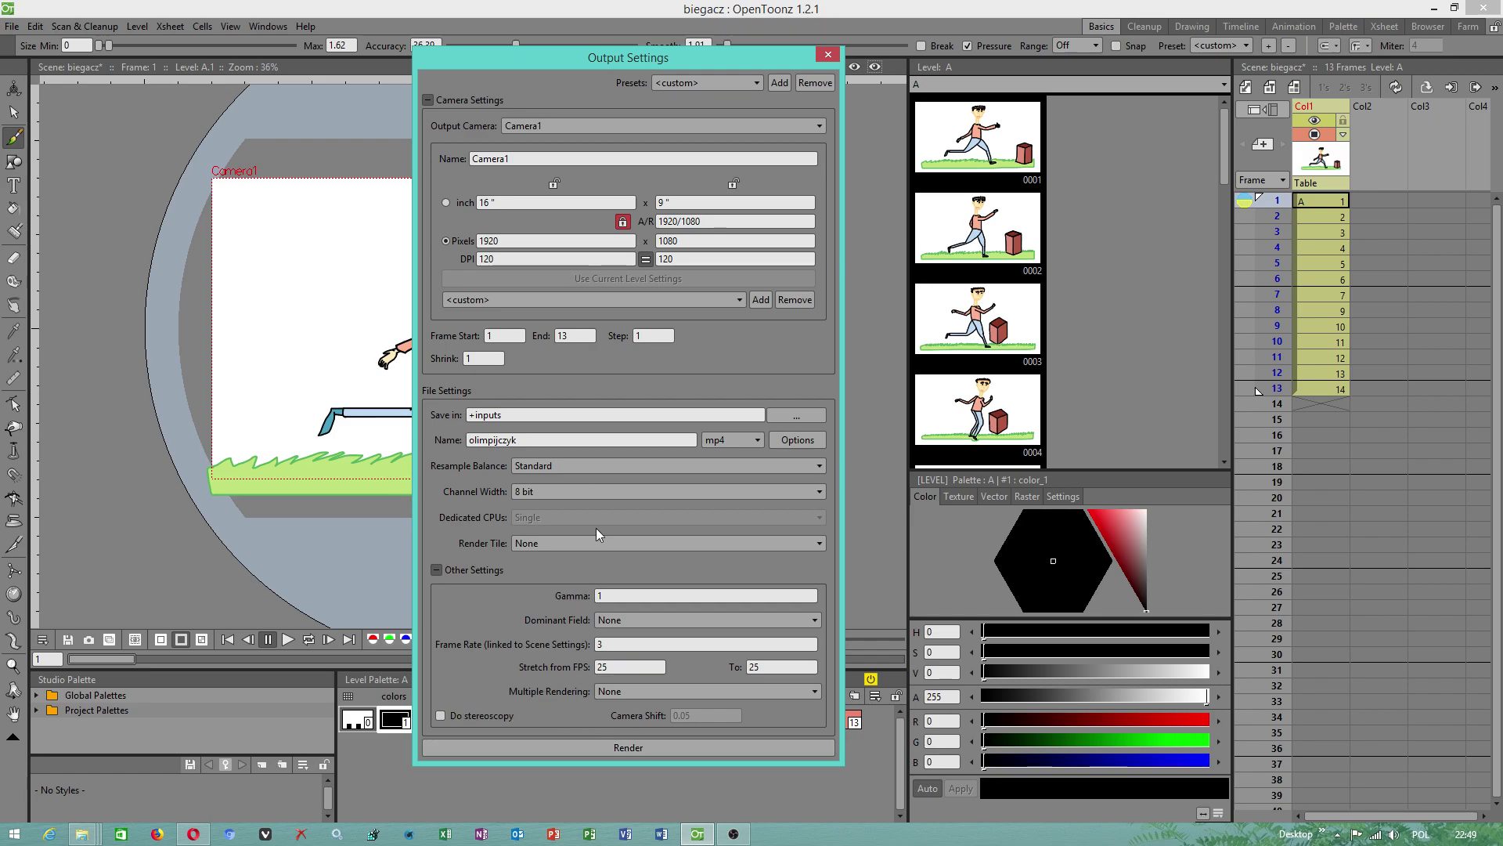
# Render the animation as the mp4 olimpijczyk and check the file in the E:\biegacz folder
pyautogui.click(1210, 572)
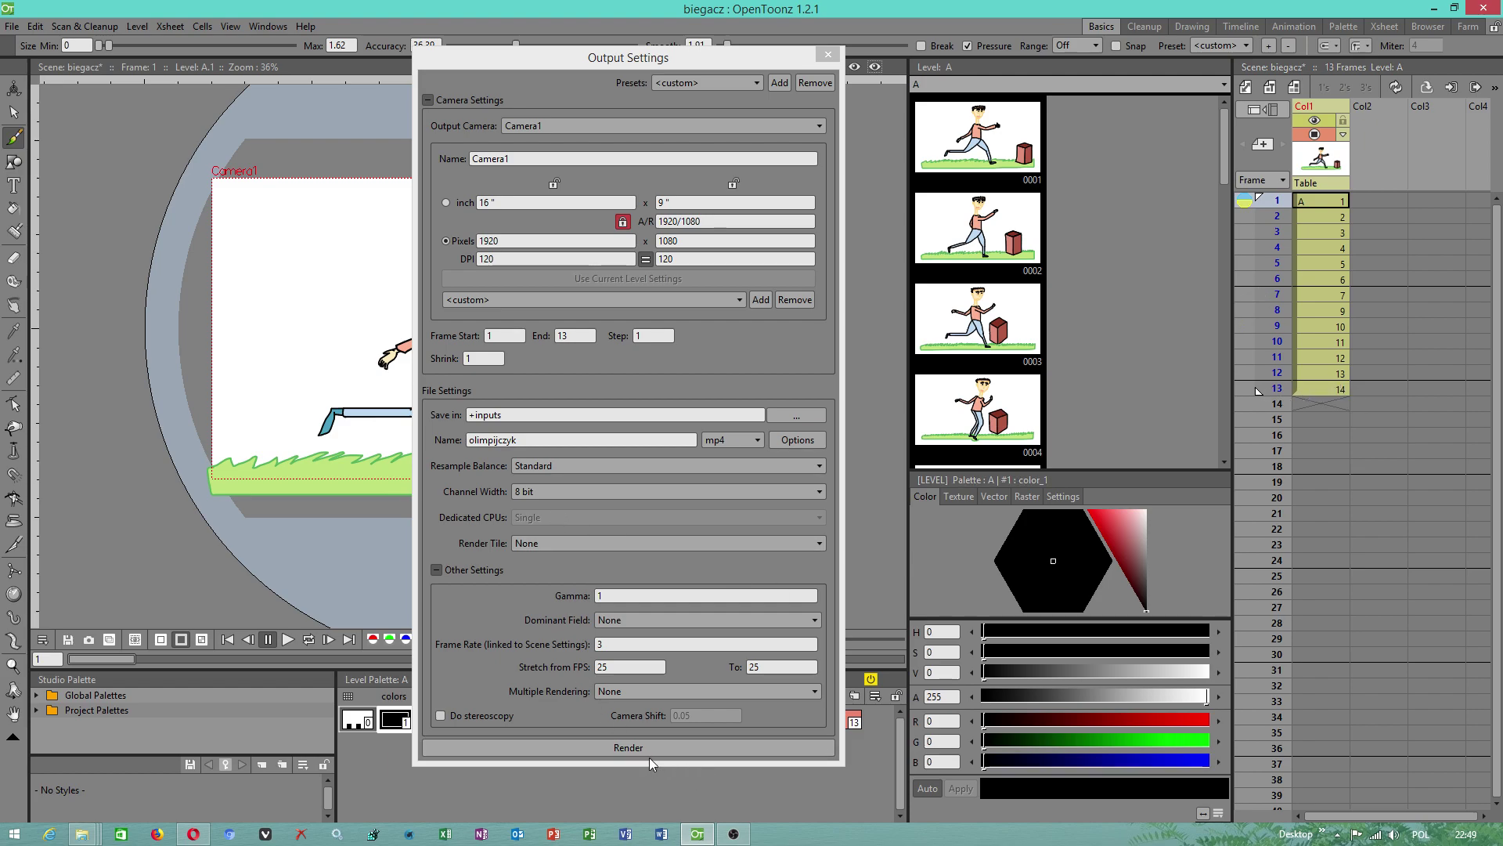
pyautogui.click(628, 750)
pyautogui.moveTo(82, 836)
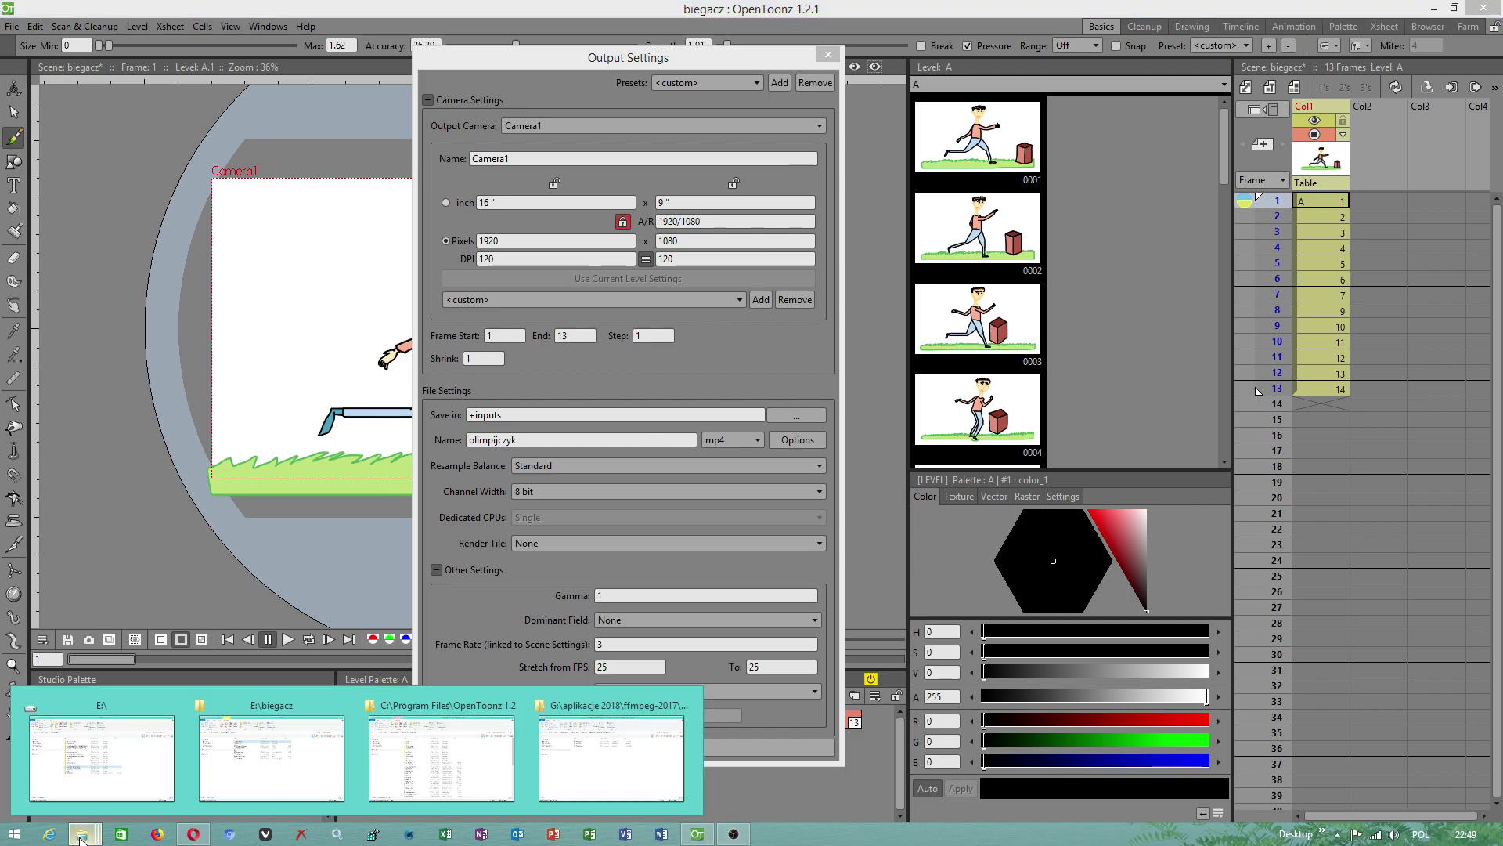
pyautogui.click(271, 755)
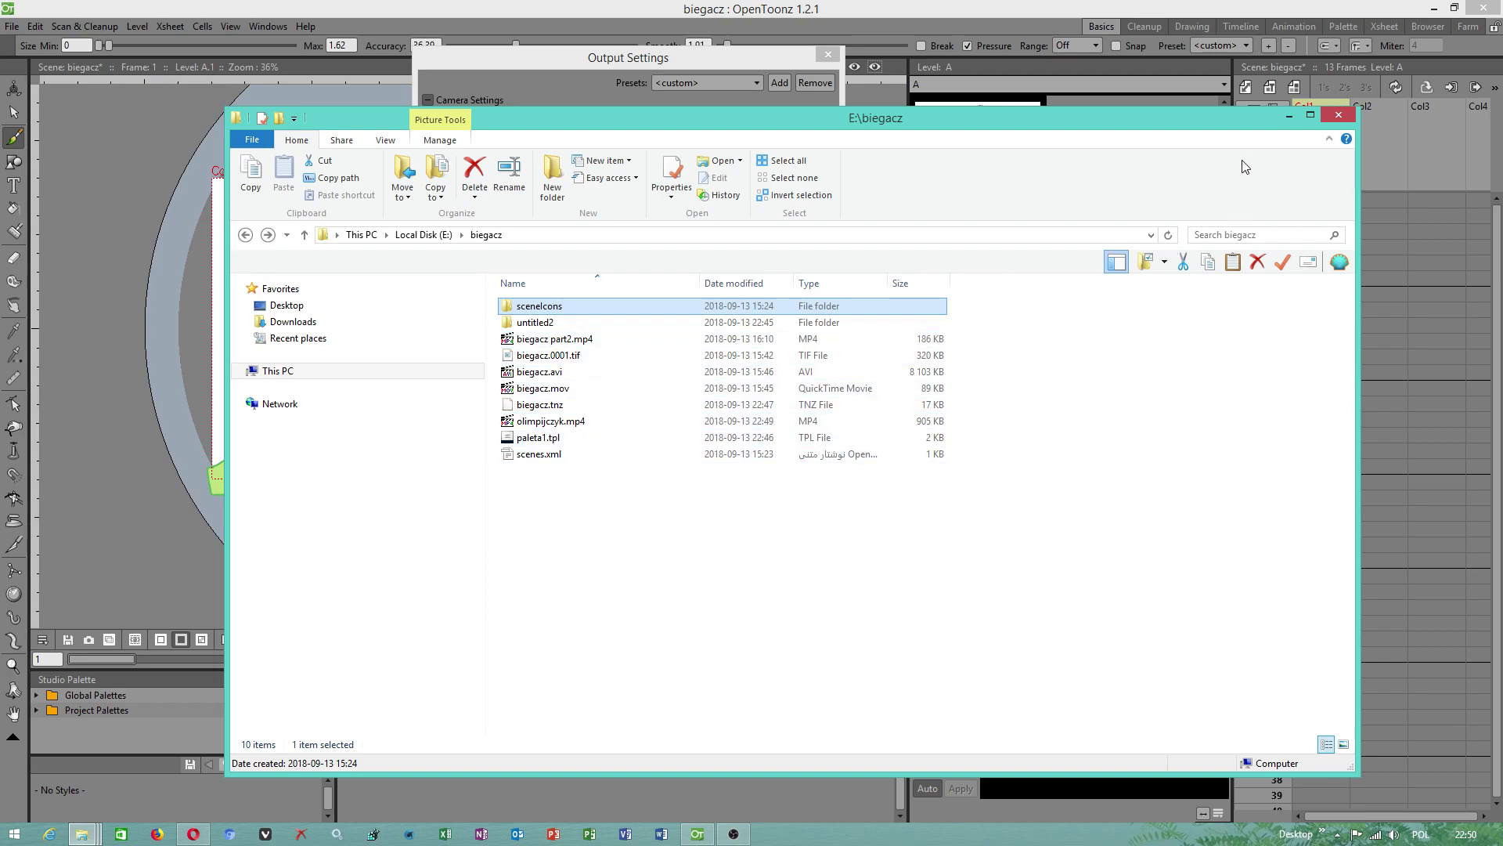
pyautogui.click(1289, 116)
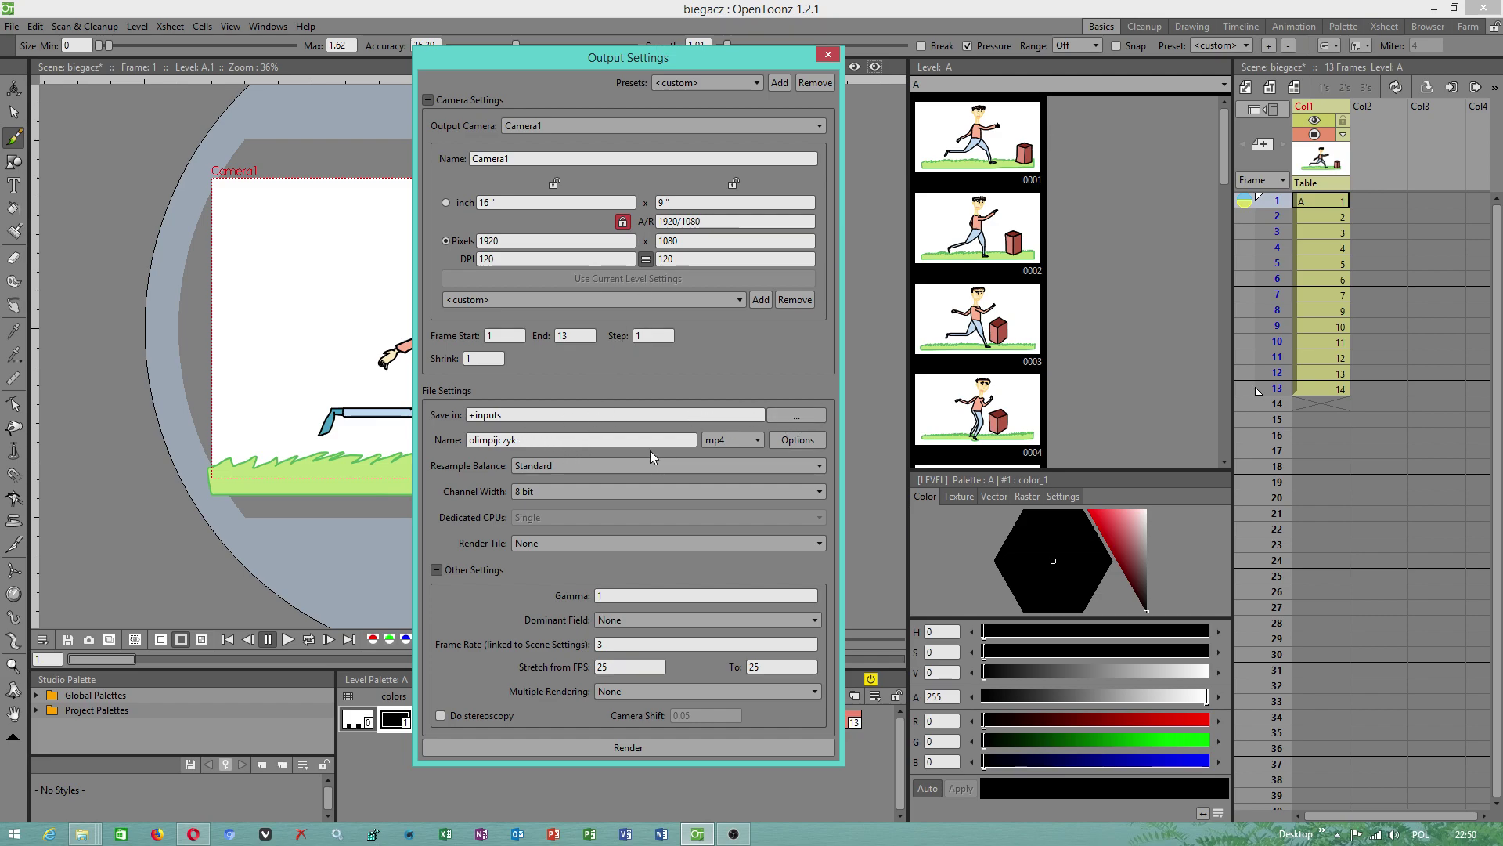
# Name the output biegnie, keep the +inputs save folder, and render the animation as mp4
pyautogui.moveTo(651, 440); pyautogui.dragTo(354, 440)
pyautogui.write('biegnie')
pyautogui.click(802, 413)
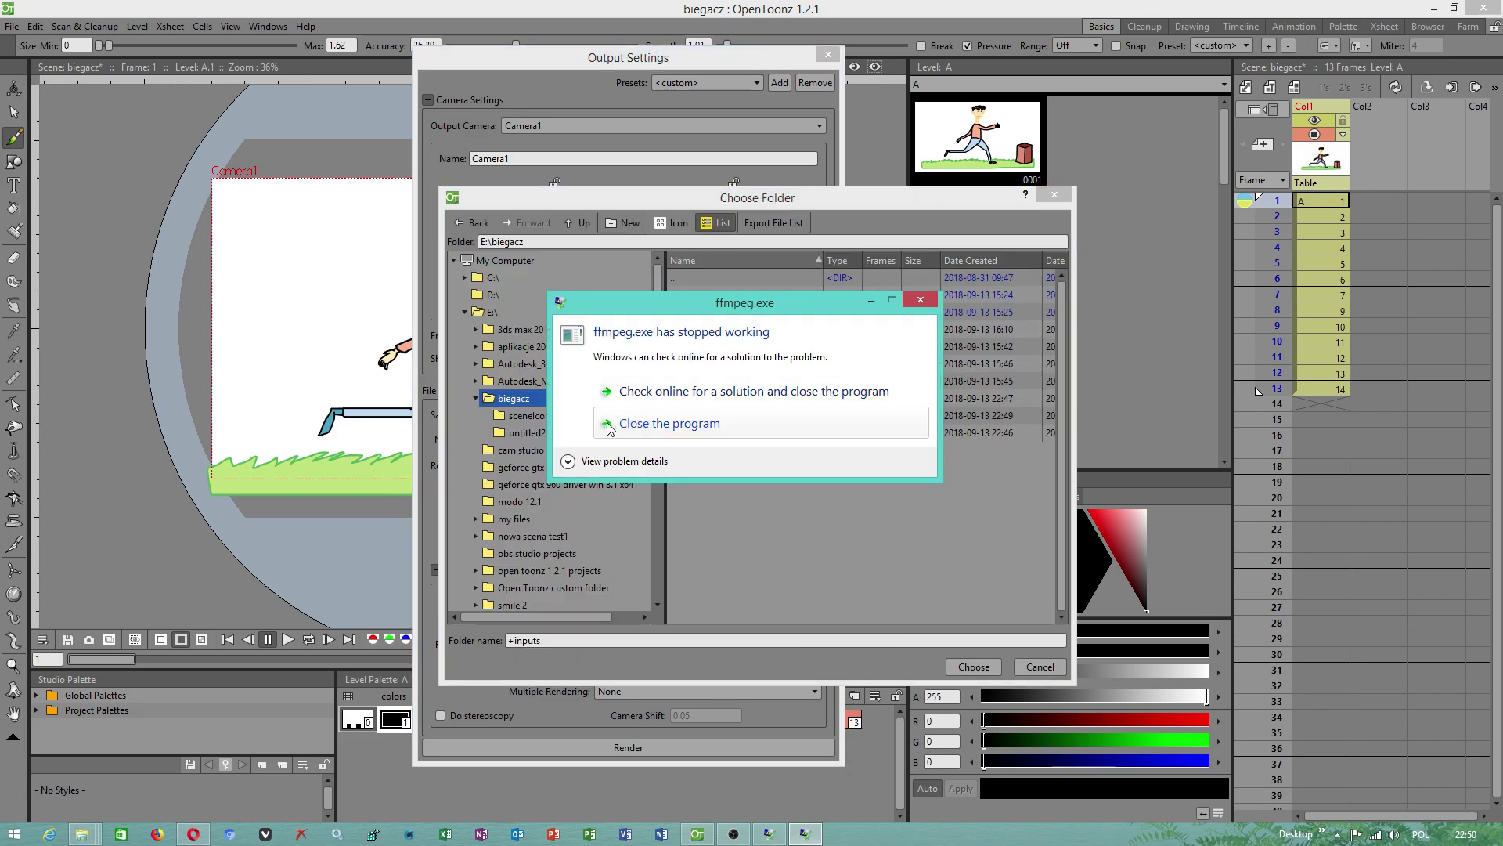
pyautogui.click(635, 429)
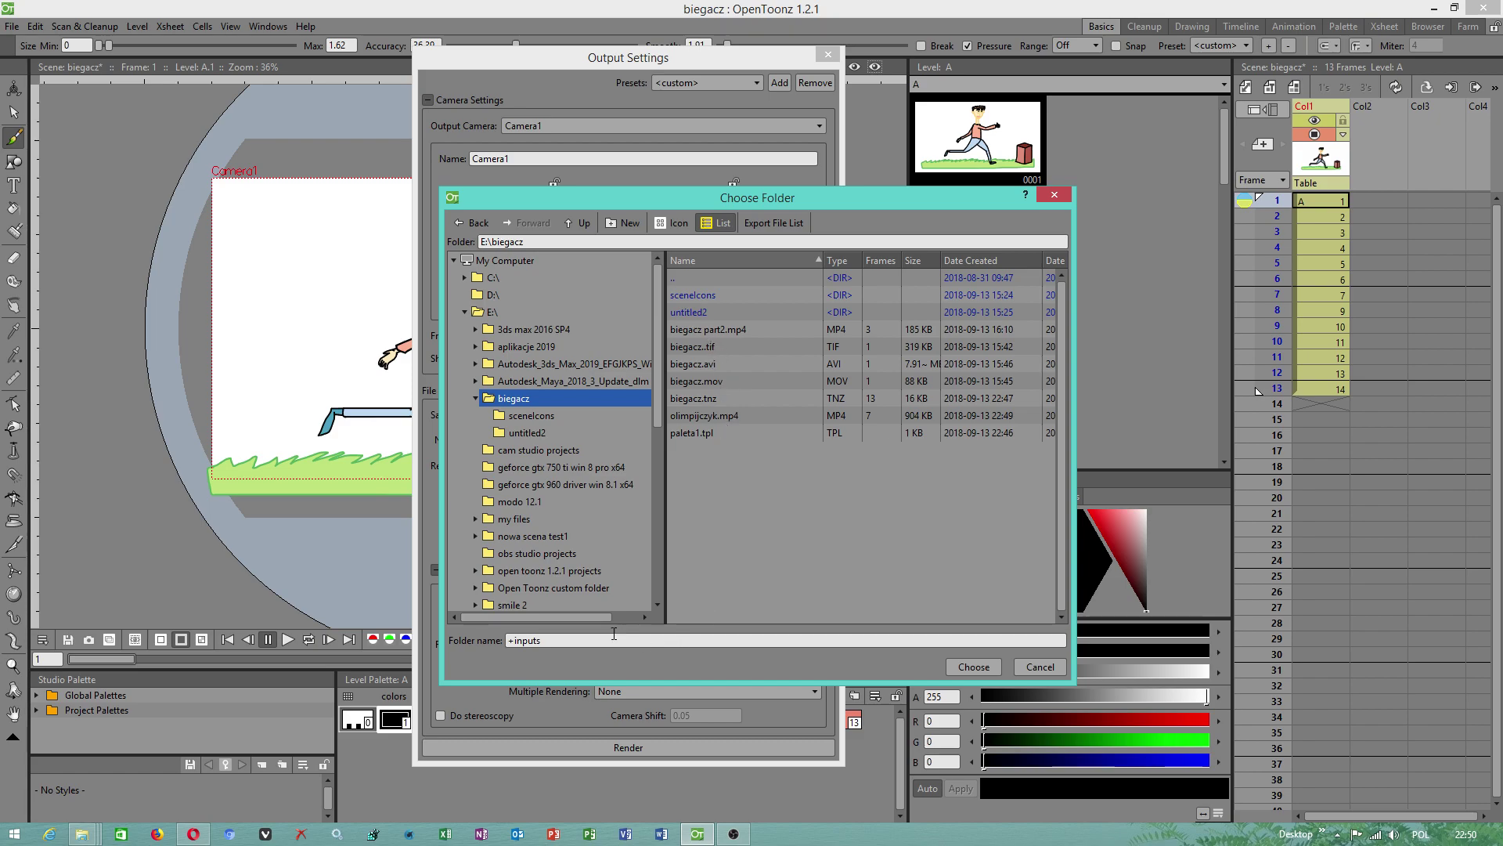
pyautogui.click(974, 667)
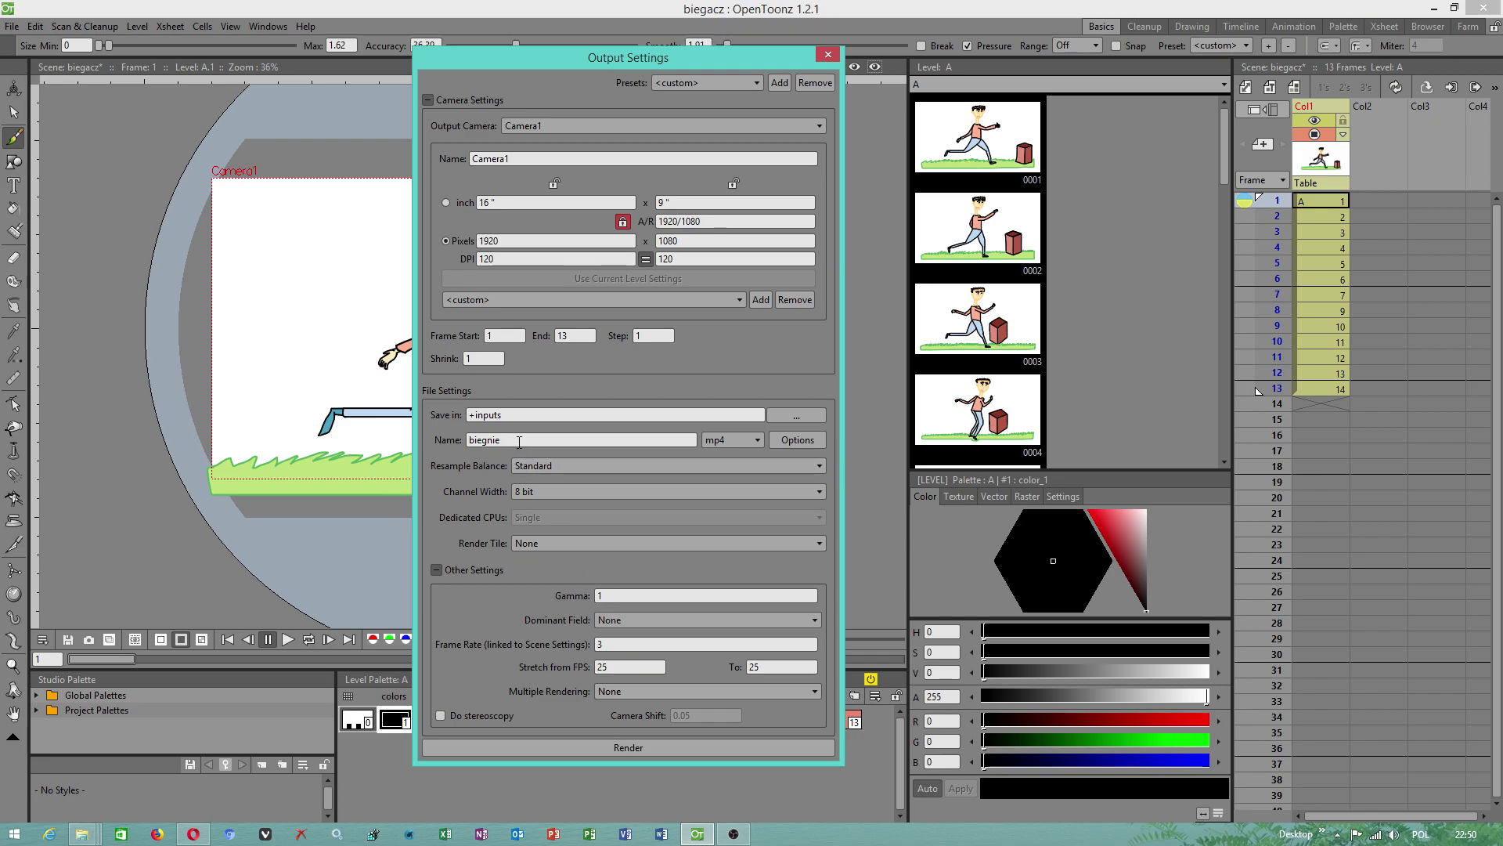
pyautogui.click(661, 748)
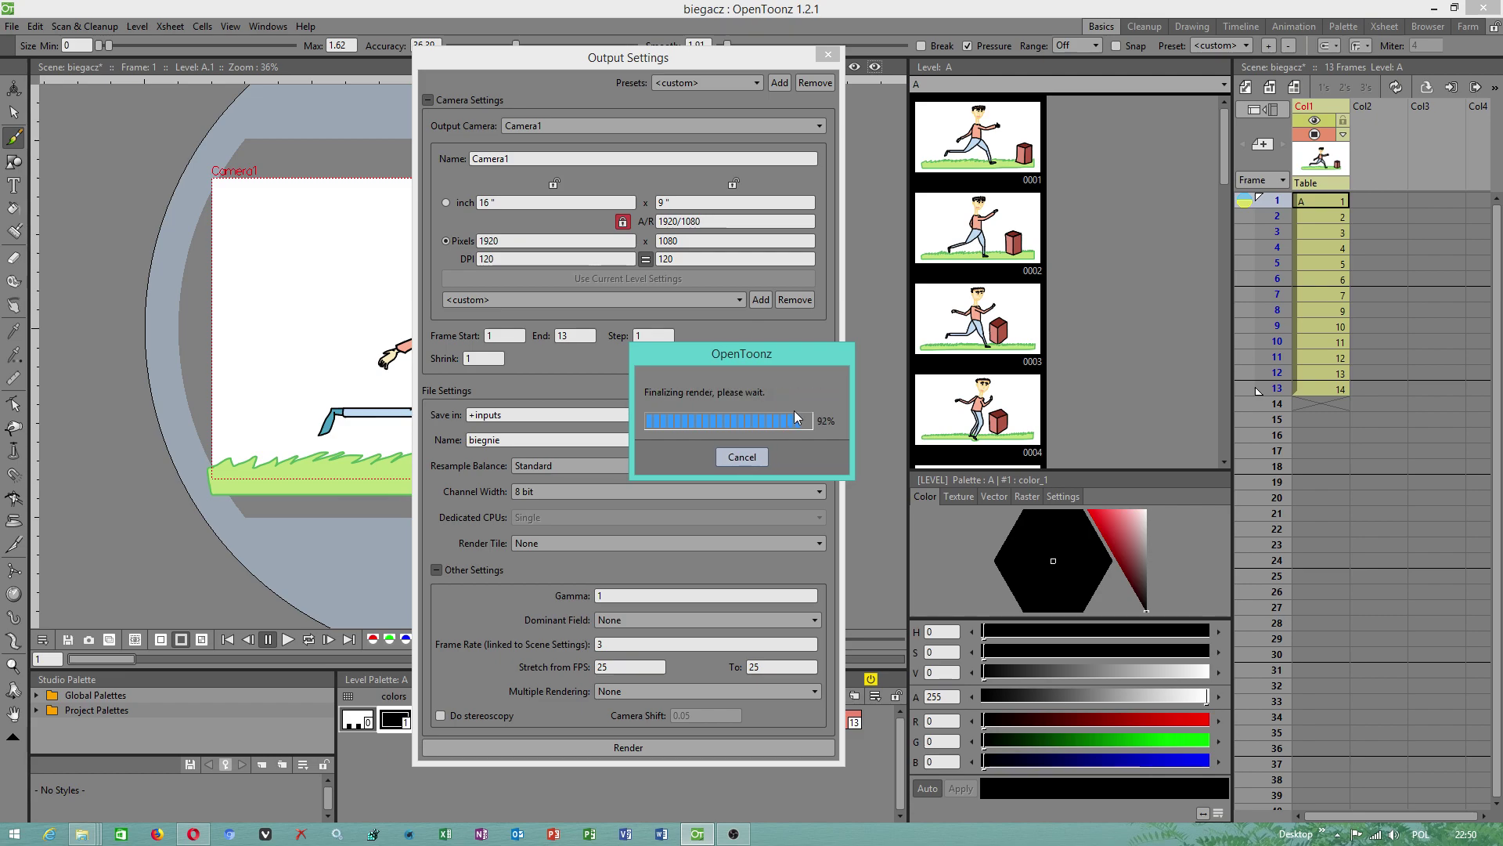
pyautogui.click(827, 56)
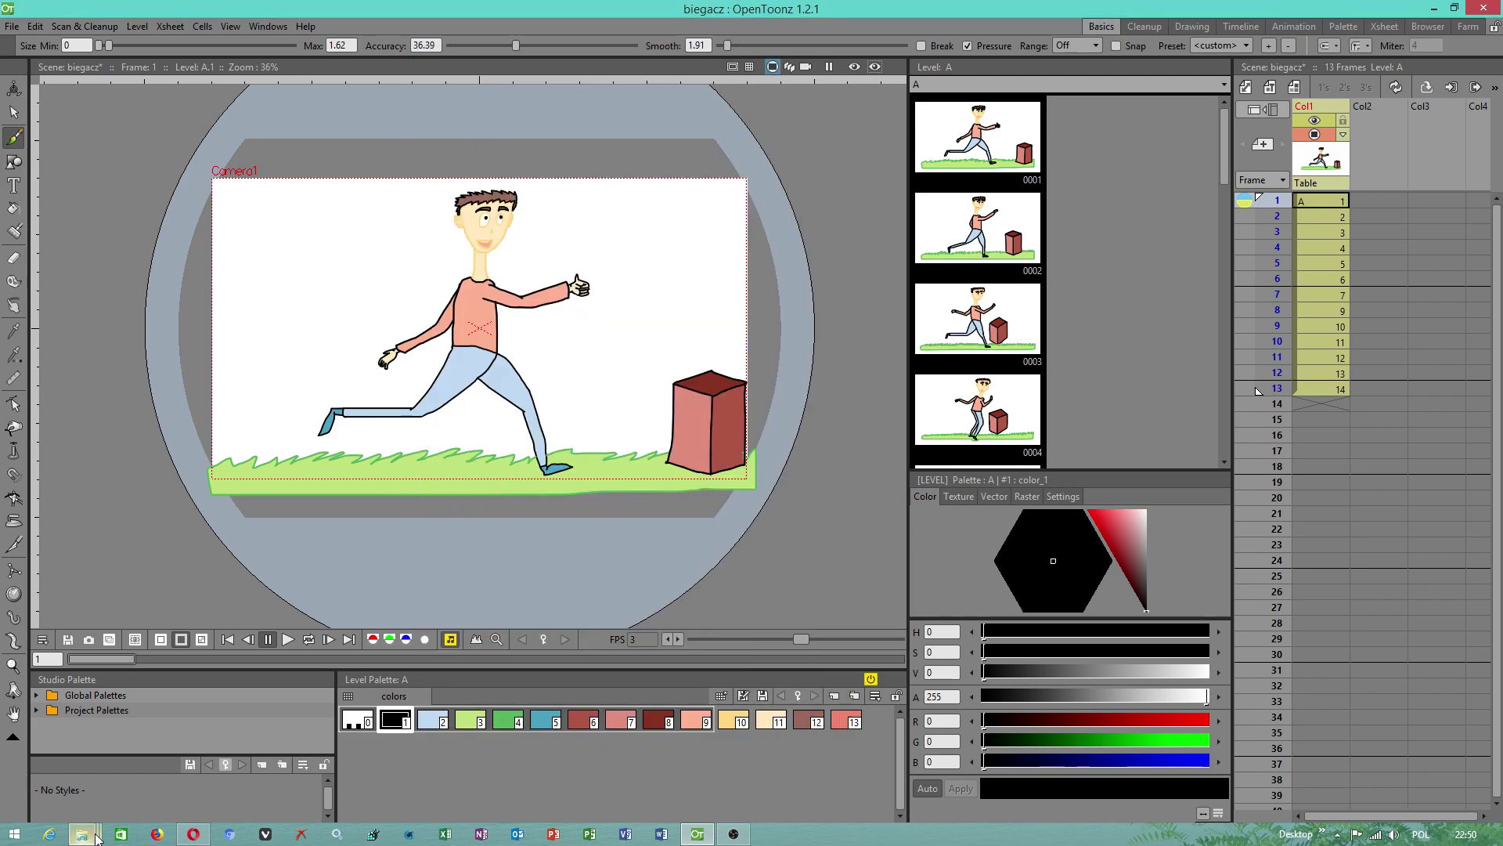
# Refresh the E:\biegacz folder in the file explorer and play the rendered biegnie.mp4 to check it
pyautogui.moveTo(82, 834)
pyautogui.click(273, 752)
pyautogui.rightClick(720, 542)
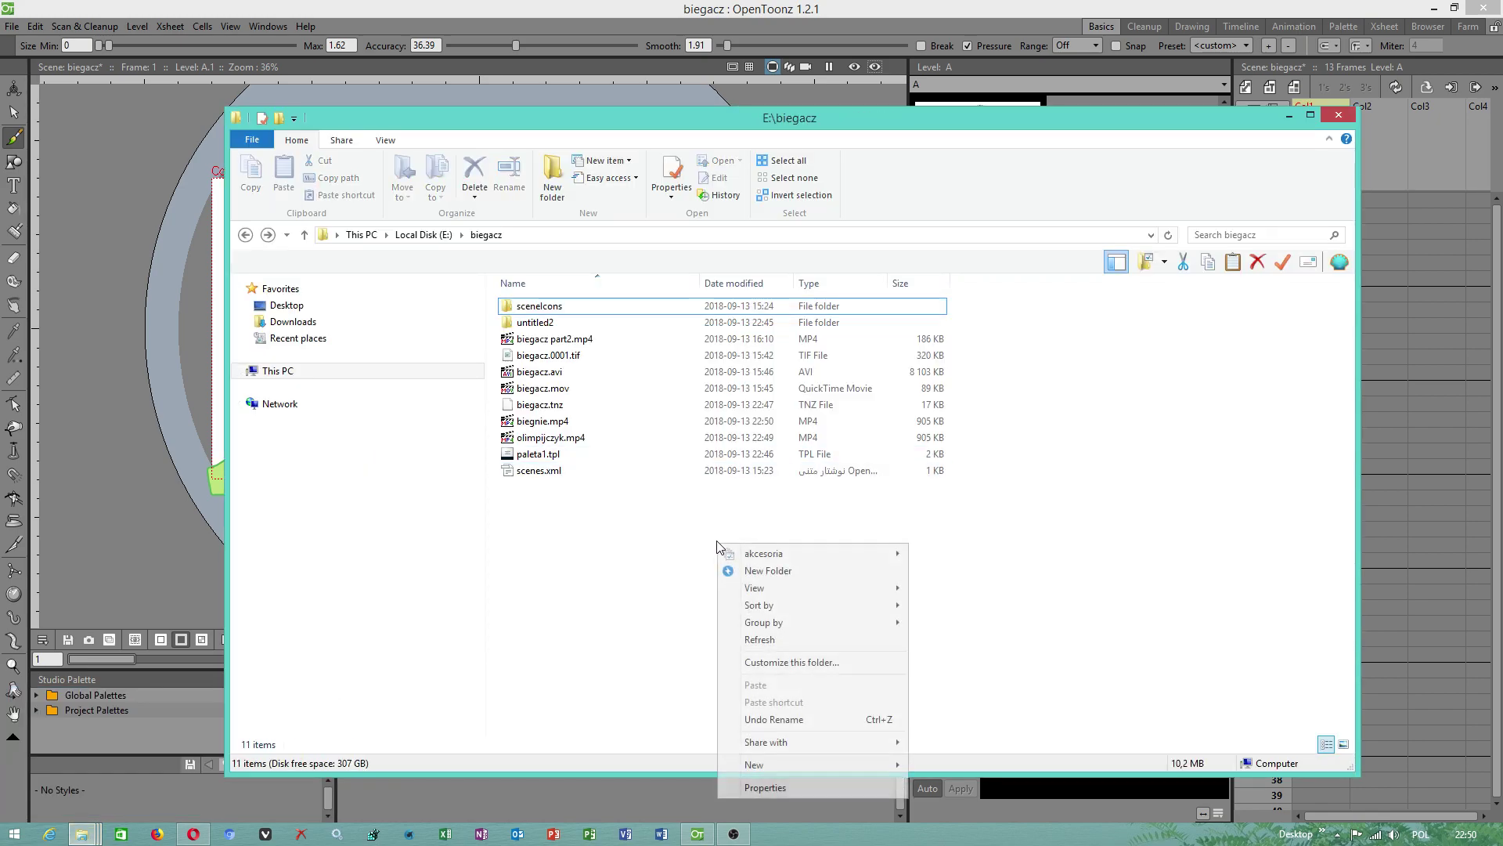
pyautogui.click(759, 639)
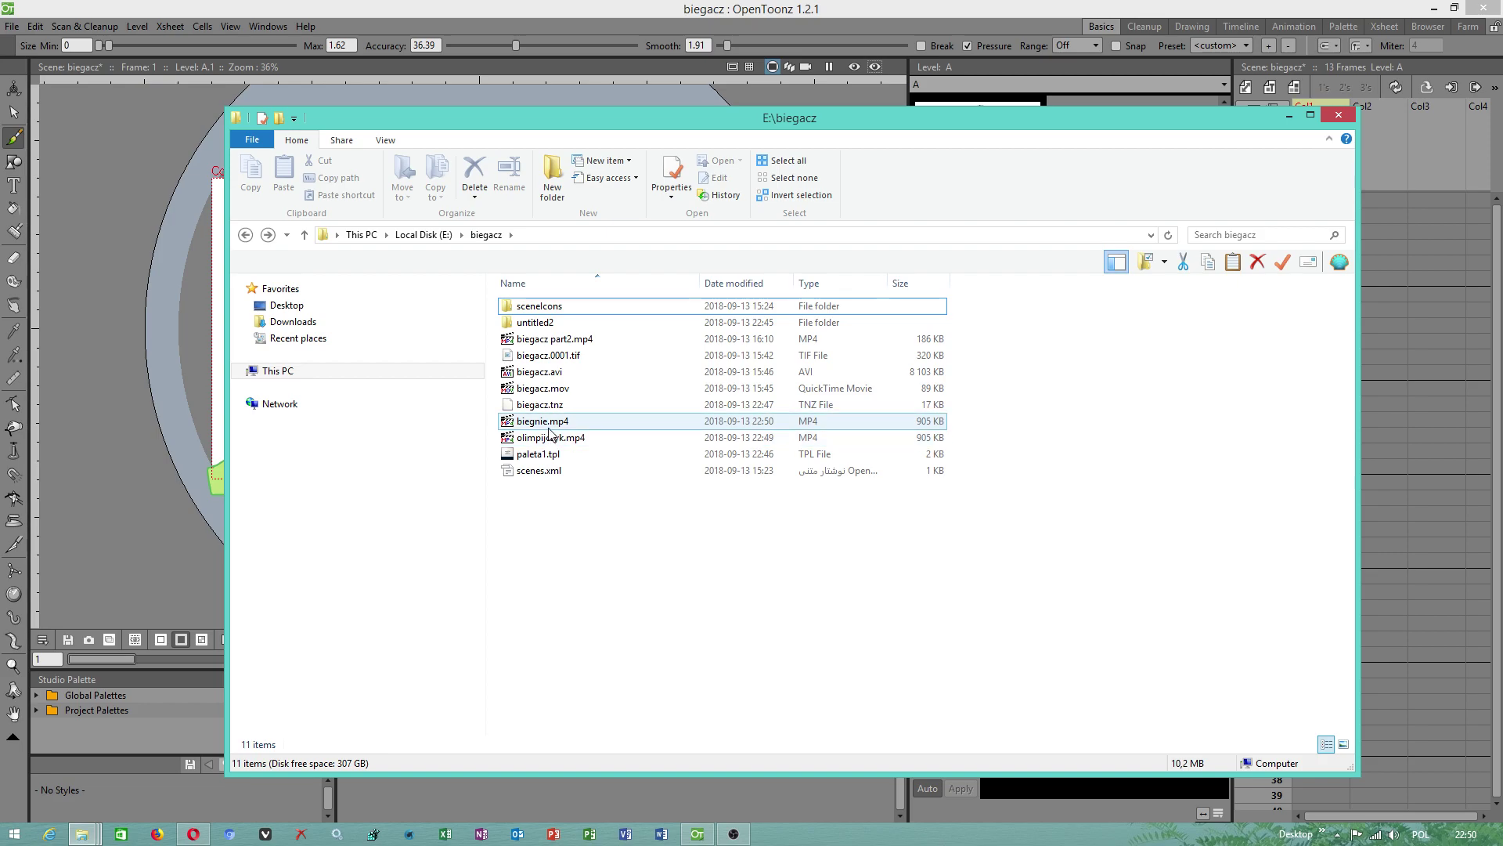
pyautogui.doubleClick(547, 426)
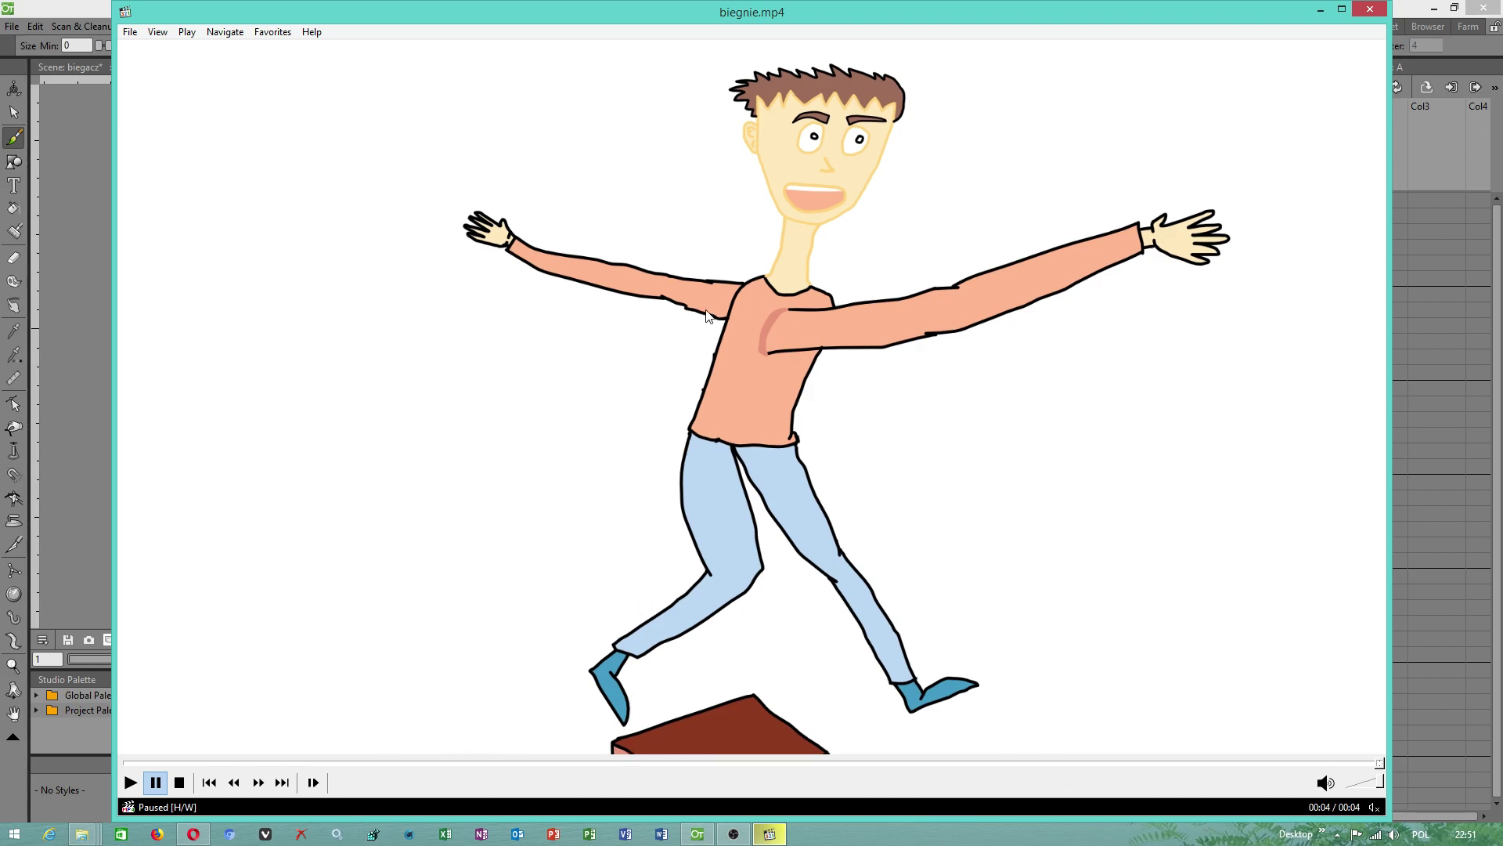
pyautogui.click(1366, 11)
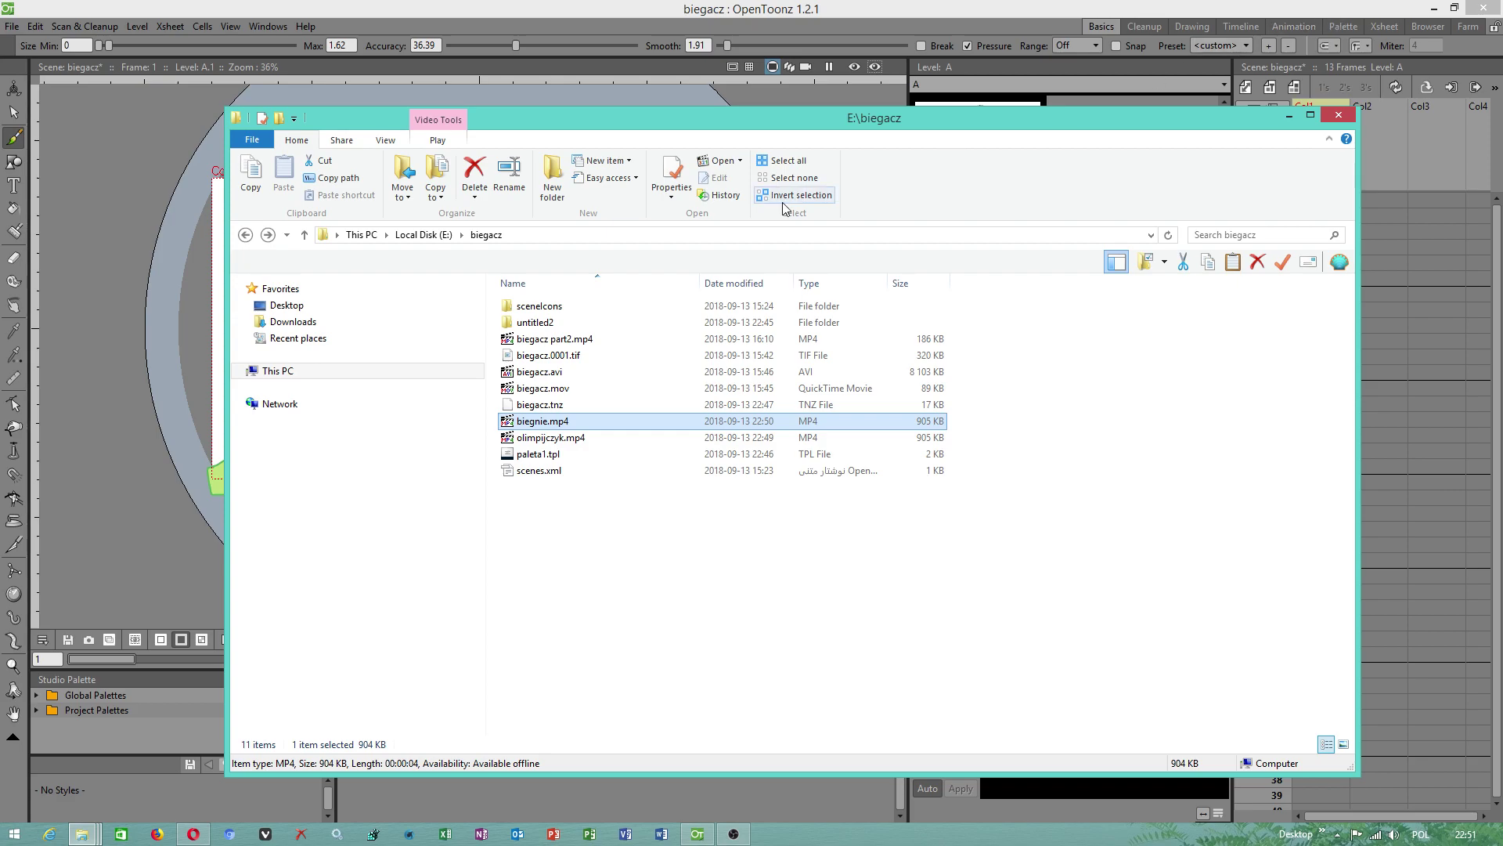
pyautogui.click(1289, 116)
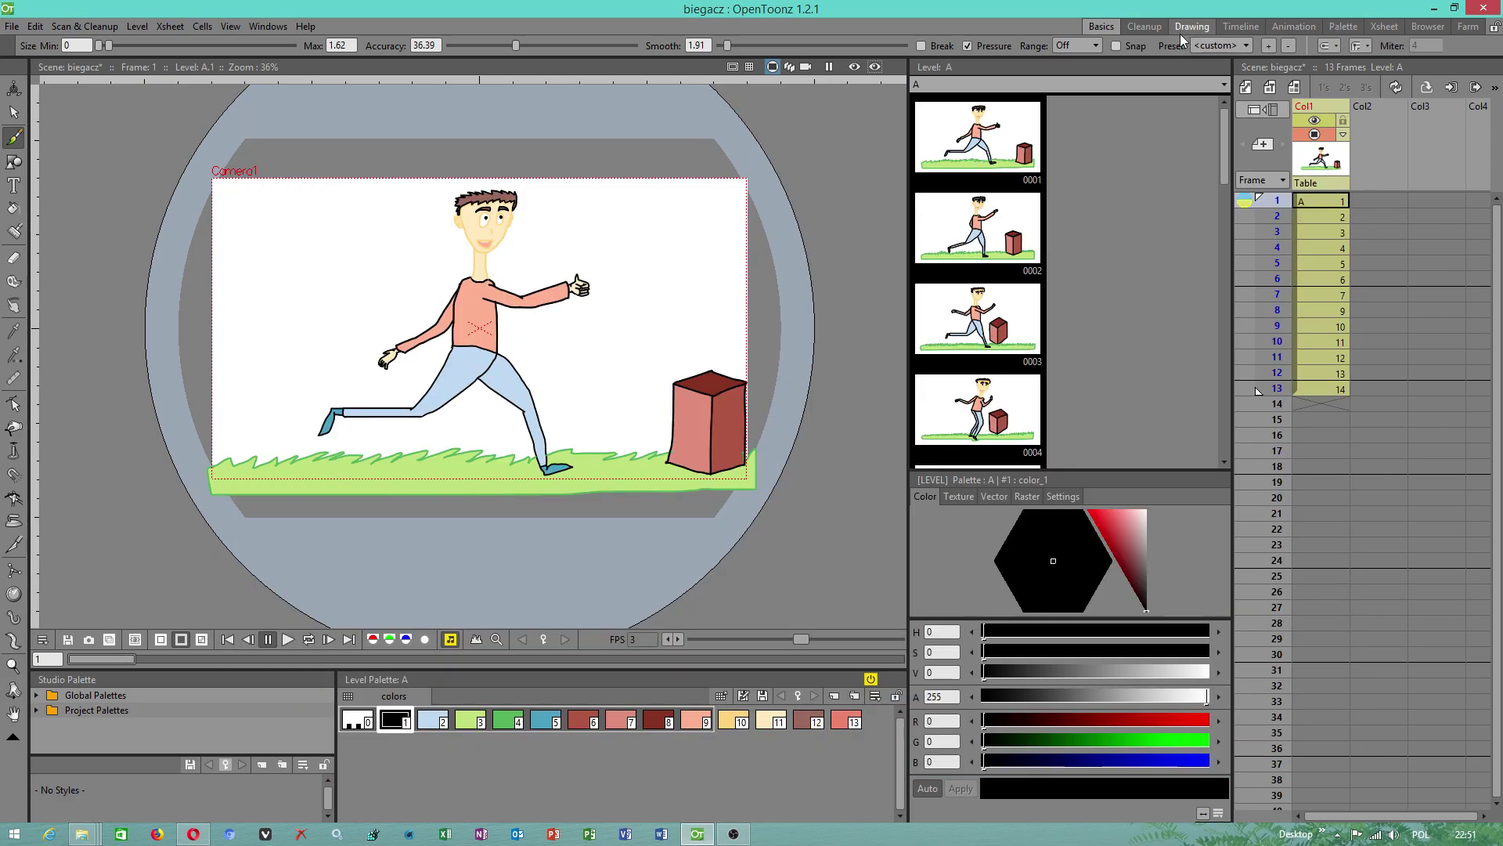
# Examine the scene in the 3D view and the camera view, and return to the camera stand view
pyautogui.click(804, 68)
pyautogui.click(789, 67)
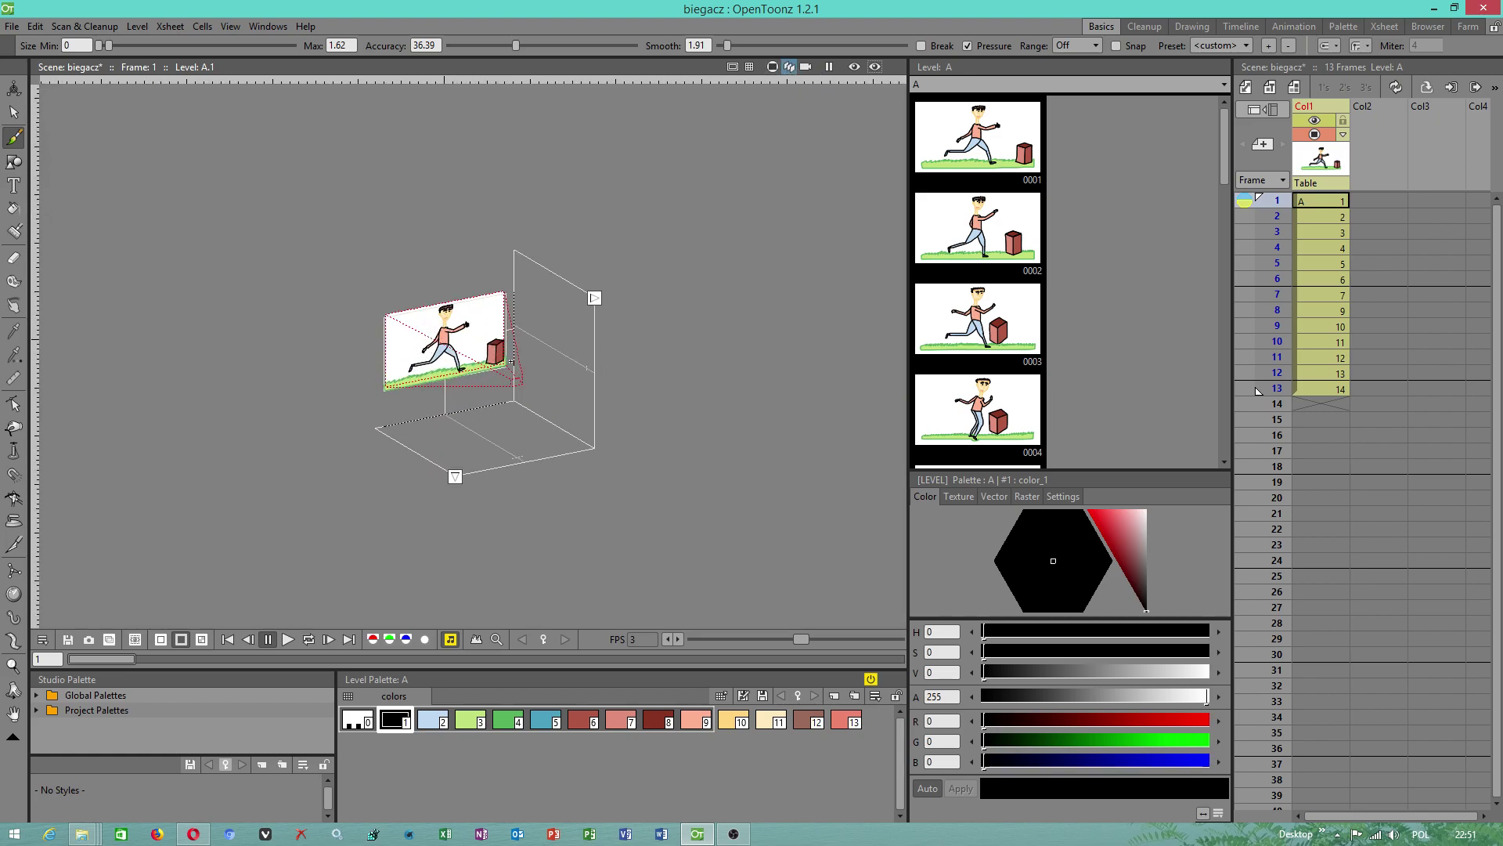
pyautogui.click(13, 112)
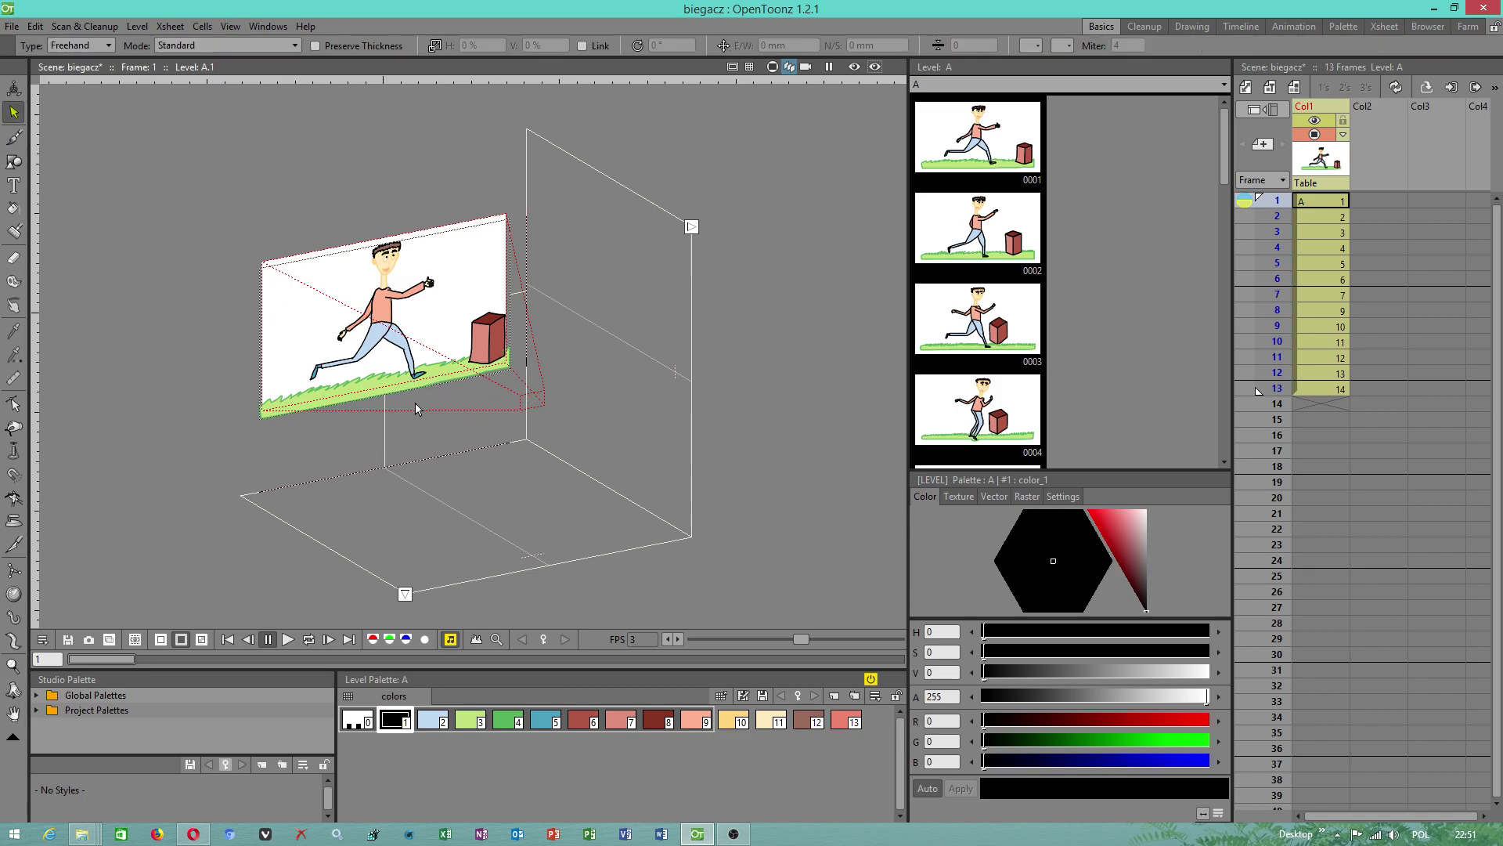
pyautogui.scroll(-2, 524, 398)
pyautogui.hotkey('ctrl', 'z')
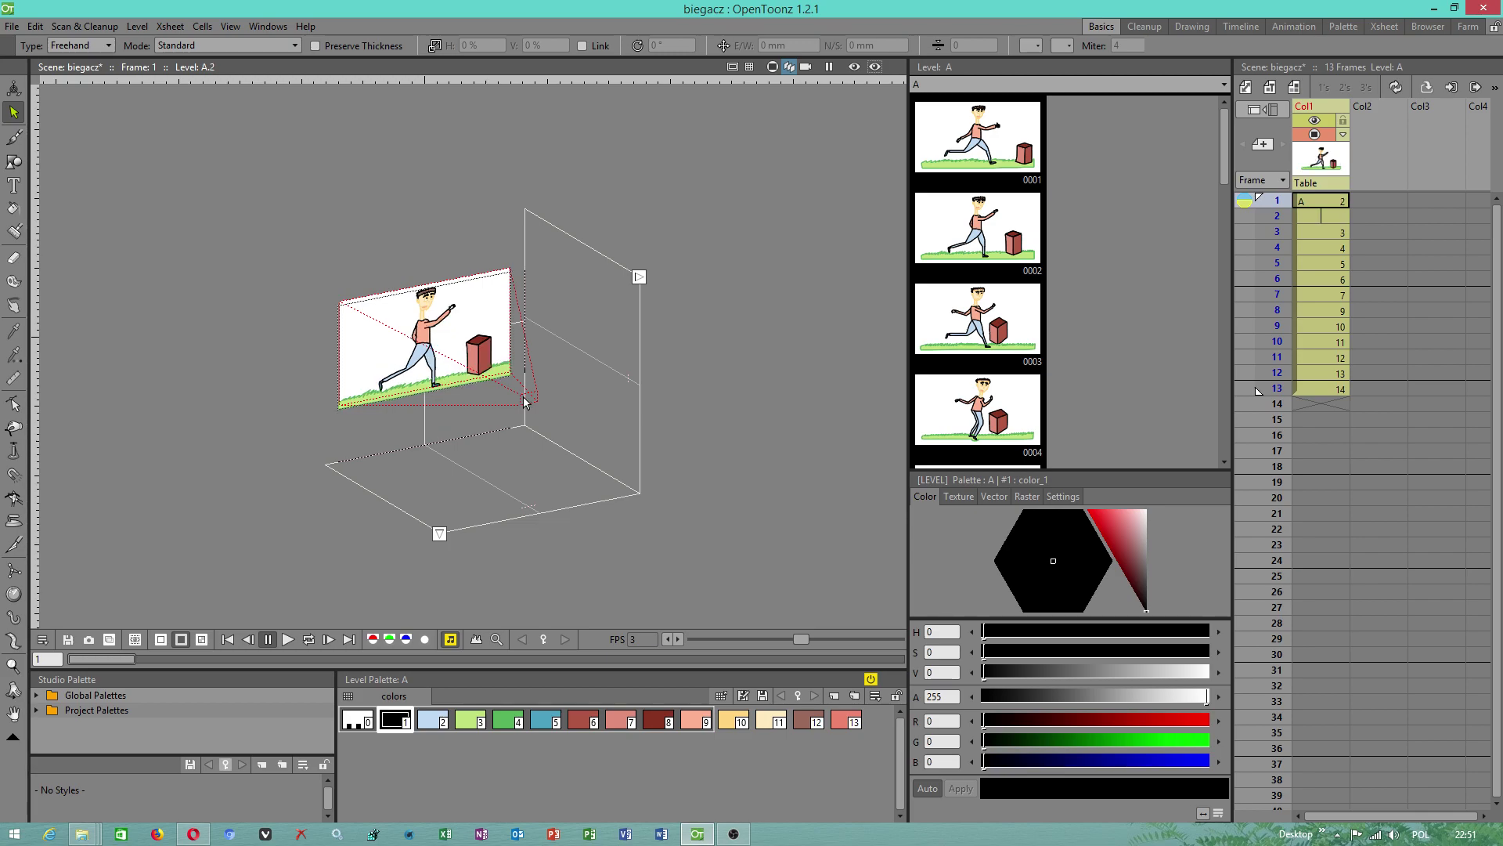
pyautogui.hotkey('ctrl', 'y')
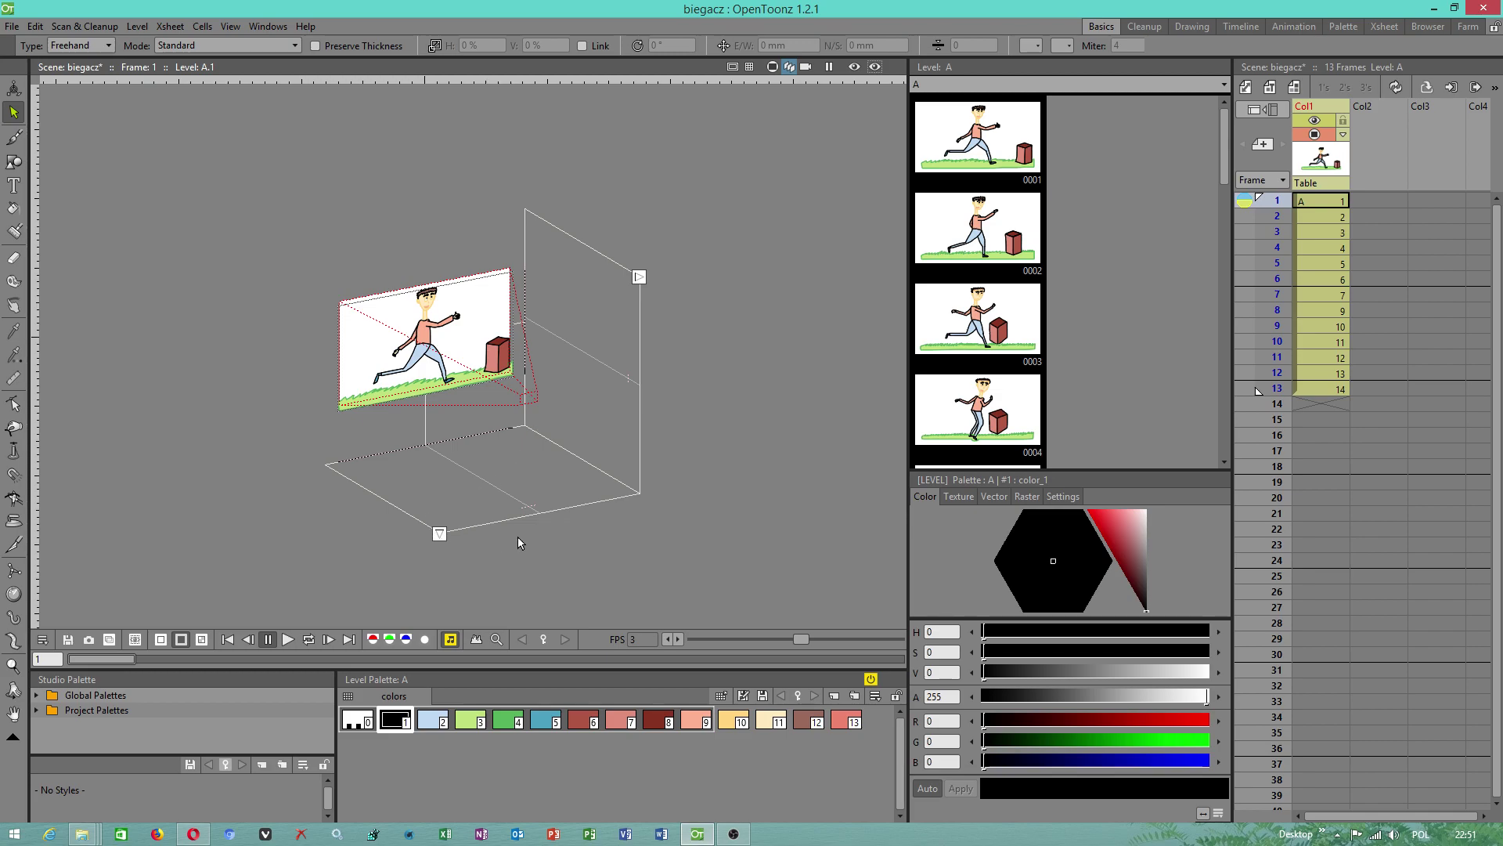
pyautogui.moveTo(639, 228); pyautogui.dragTo(639, 302)
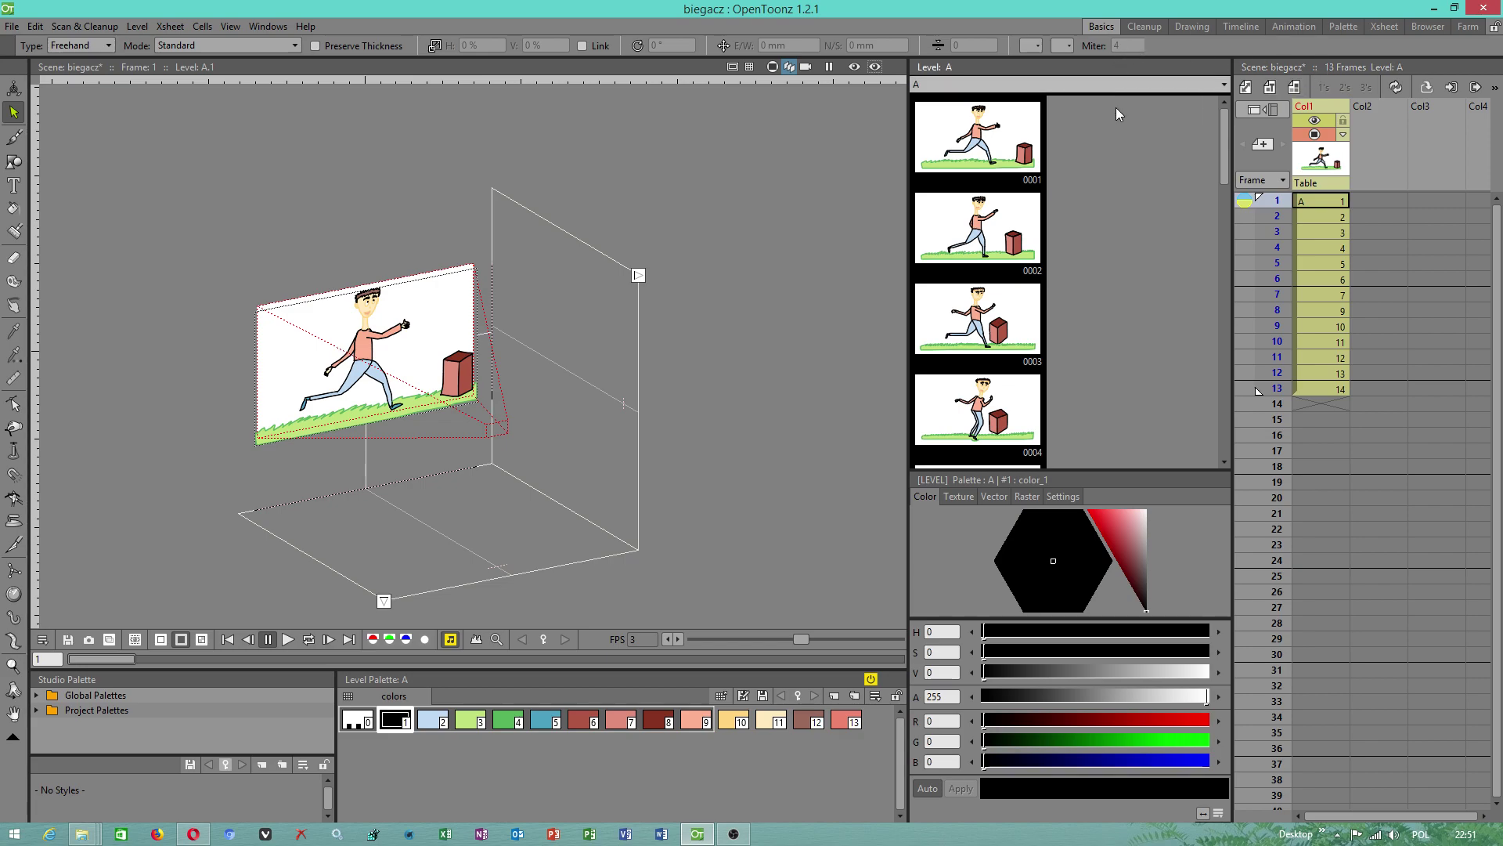
pyautogui.click(805, 67)
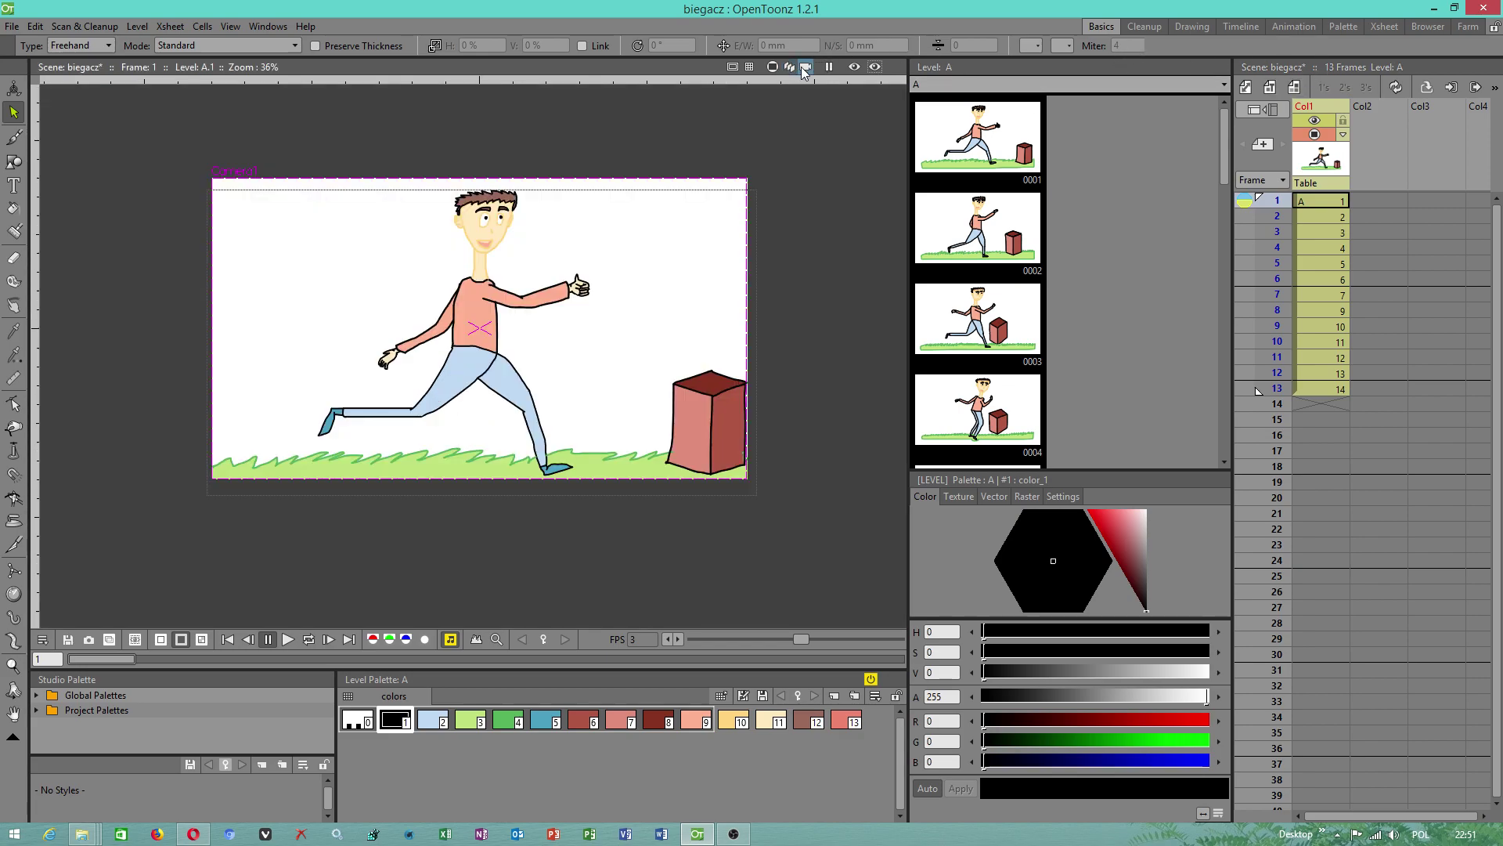
pyautogui.click(790, 68)
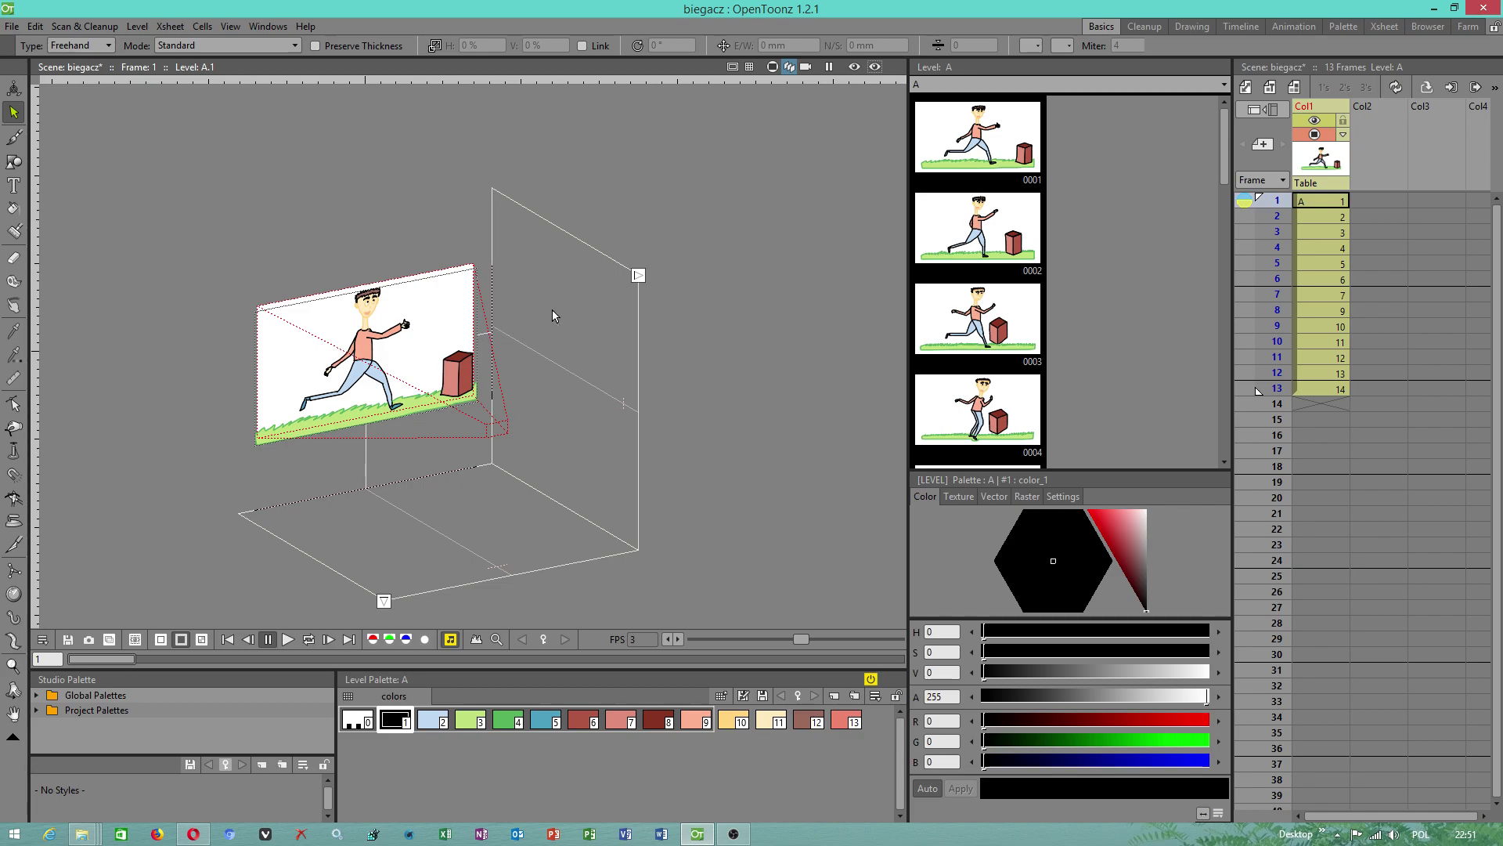
pyautogui.click(774, 67)
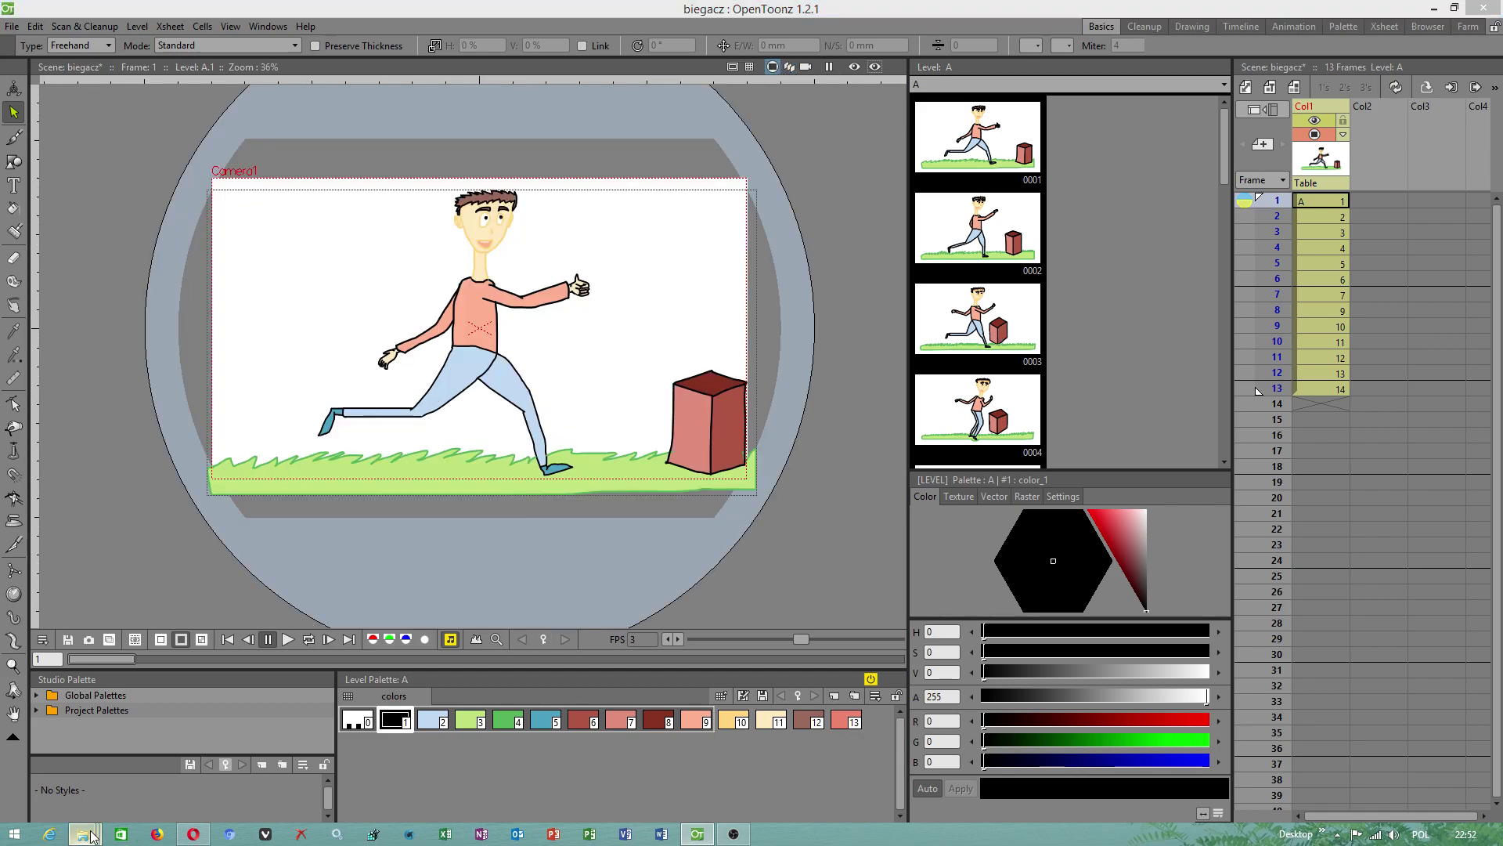
# Replay biegnie.mp4 from the biegacz folder and close the video player
pyautogui.moveTo(92, 834)
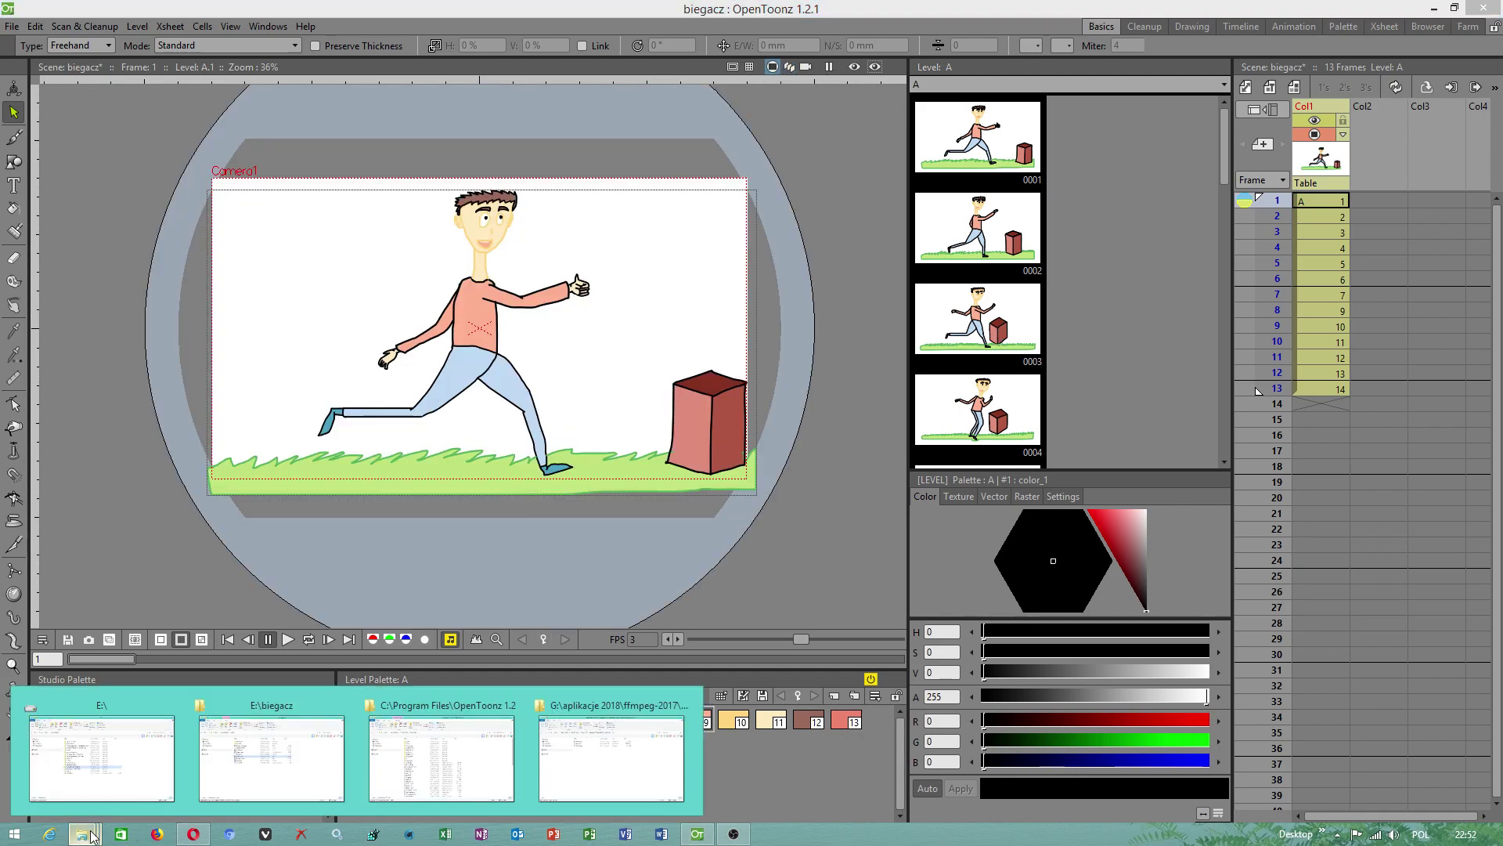
pyautogui.click(335, 756)
pyautogui.doubleClick(554, 423)
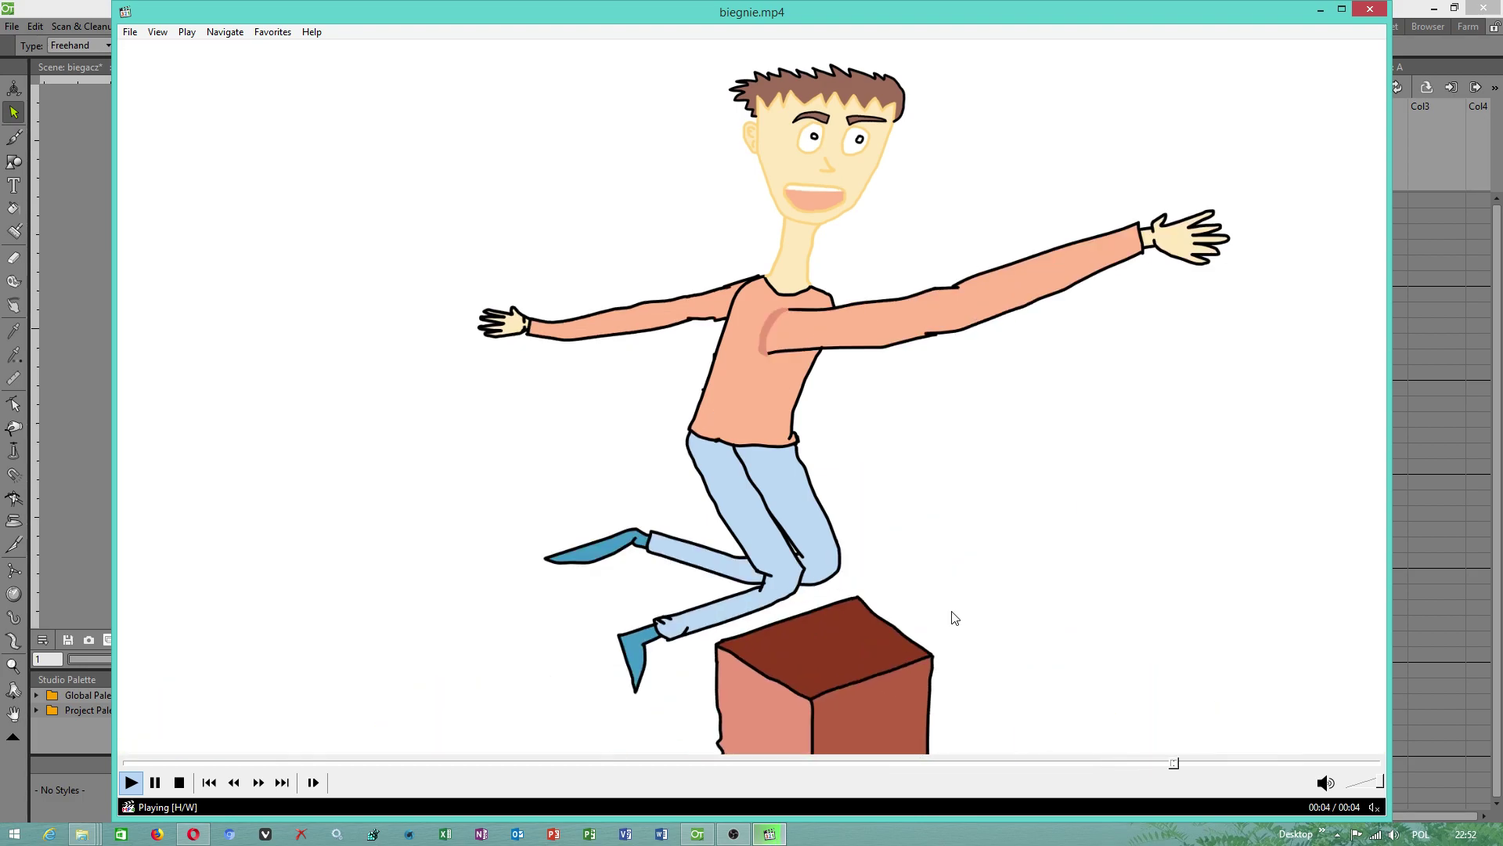
pyautogui.click(1370, 10)
pyautogui.click(20, 30)
pyautogui.click(12, 25)
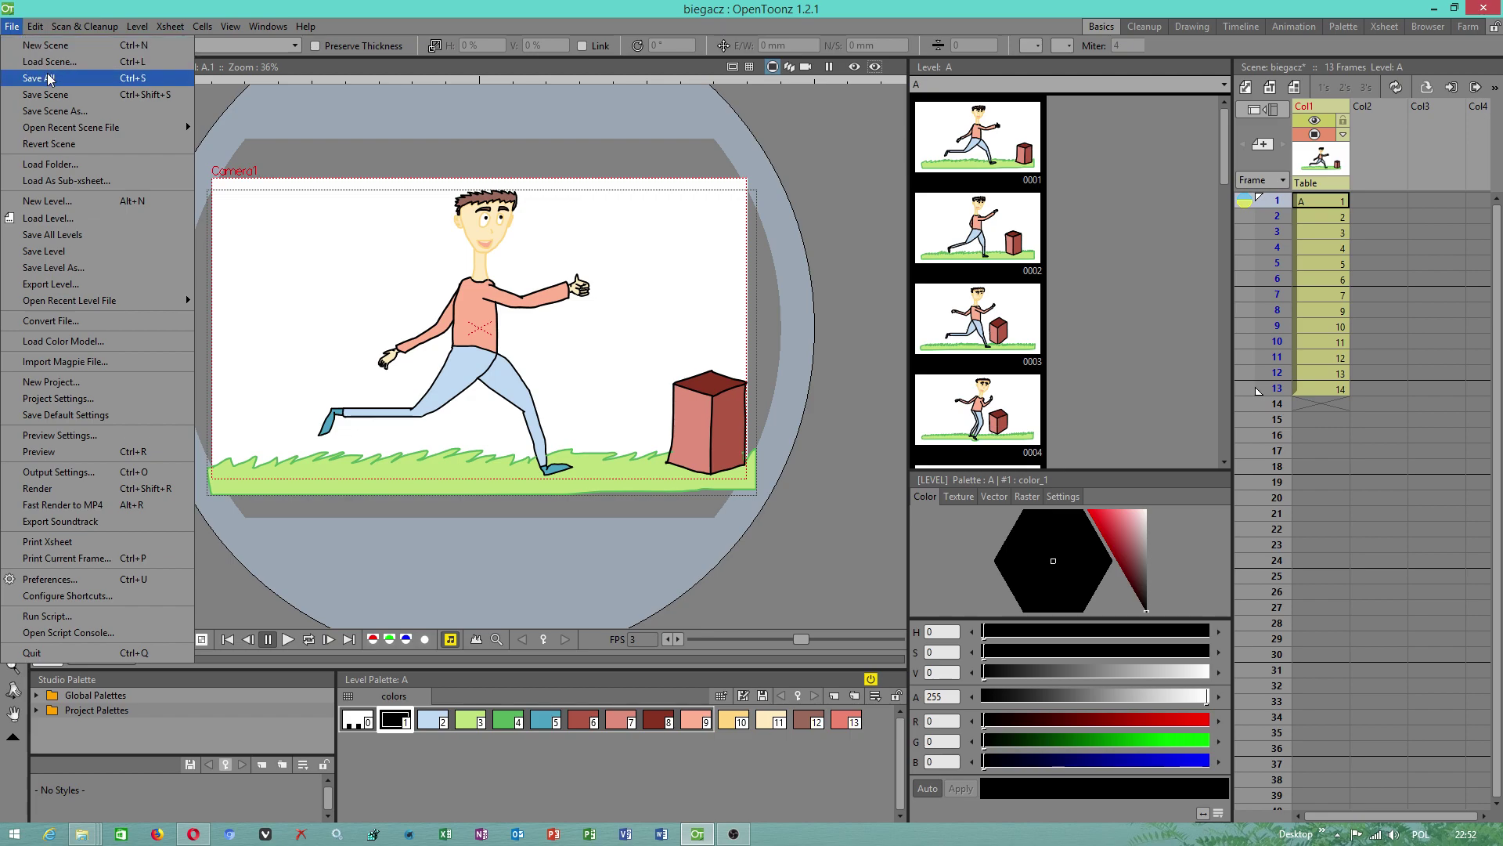
pyautogui.click(359, 154)
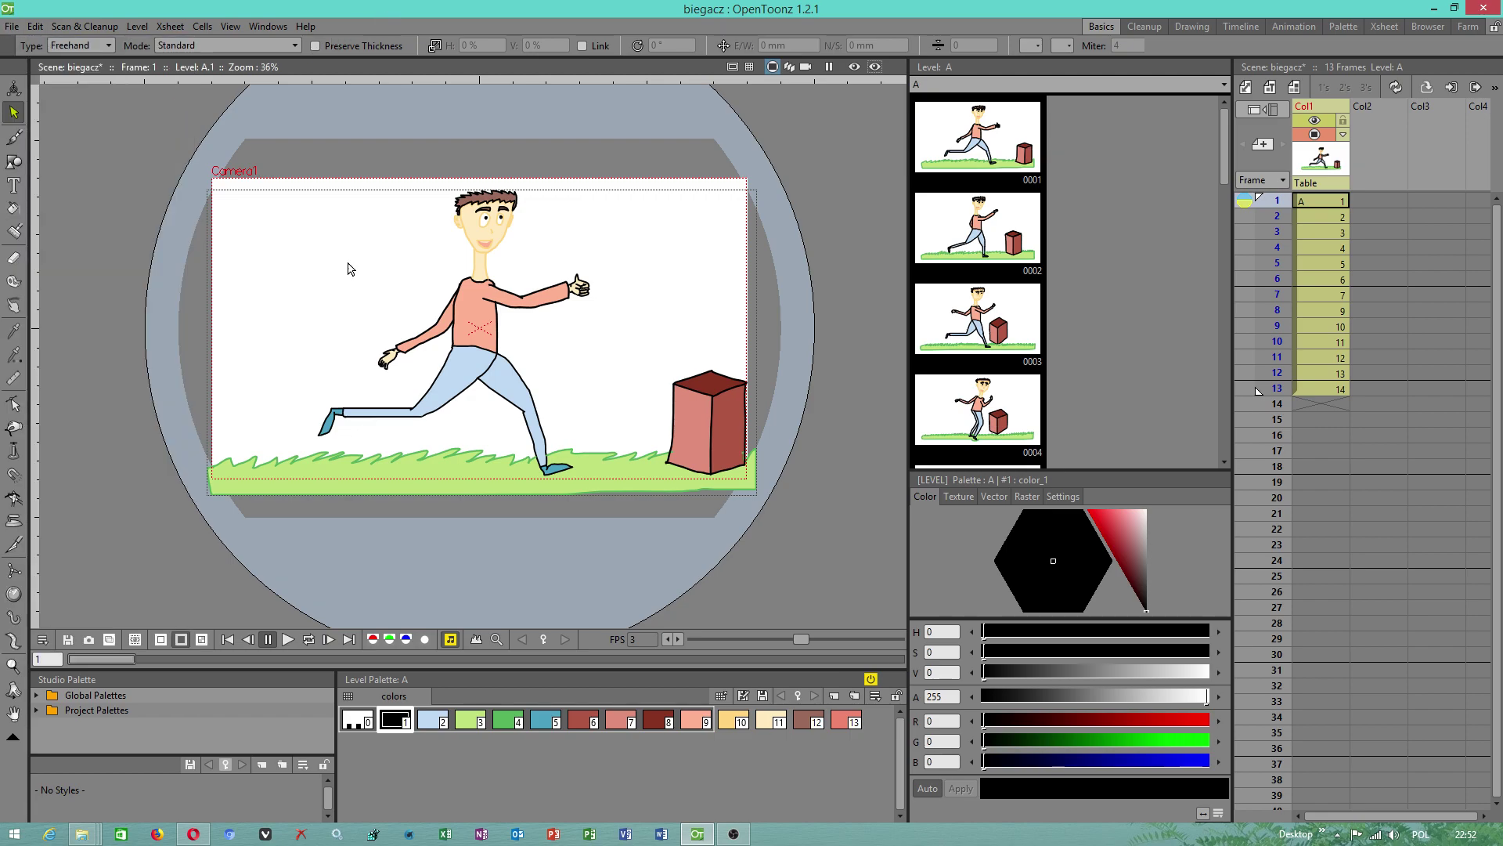